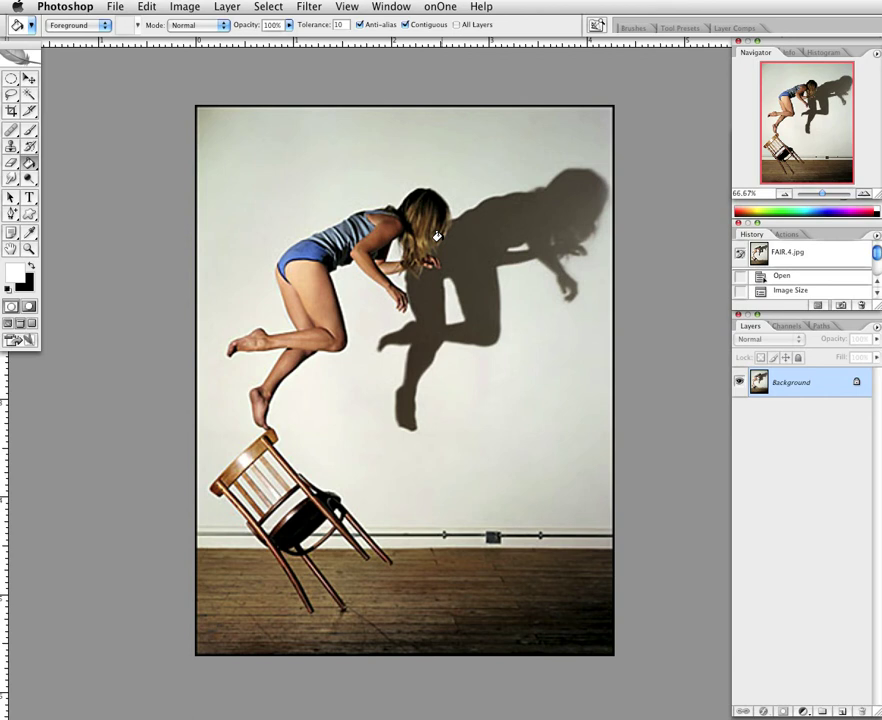
Check the photo's pixel dimensions, document size and resolution in Image Size
{"action": "left_click", "coordinate": [186, 7]}
{"action": "left_click", "coordinate": [233, 121]}
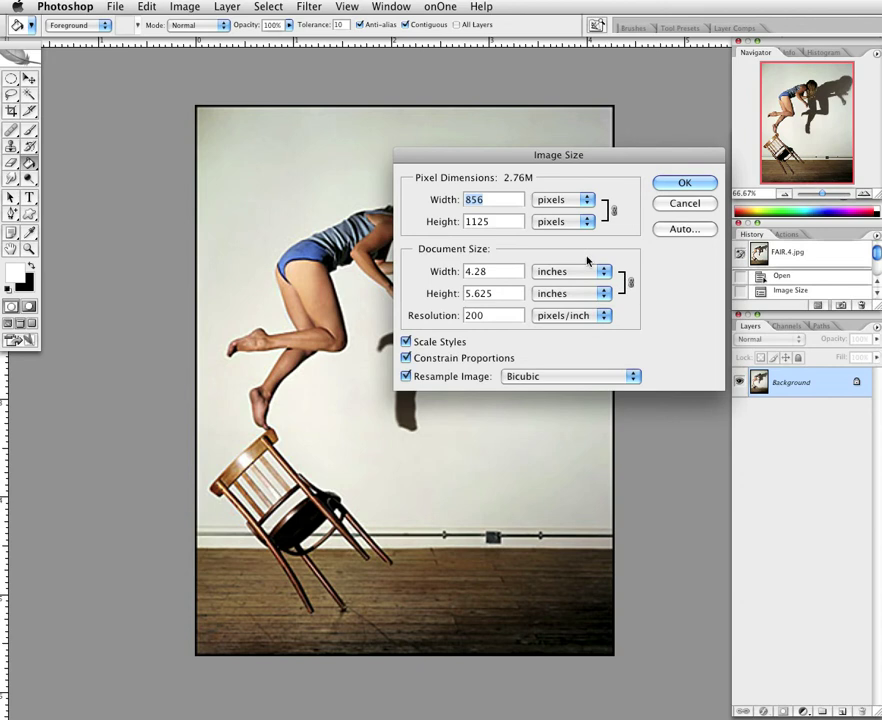
{"action": "left_click", "coordinate": [685, 184]}
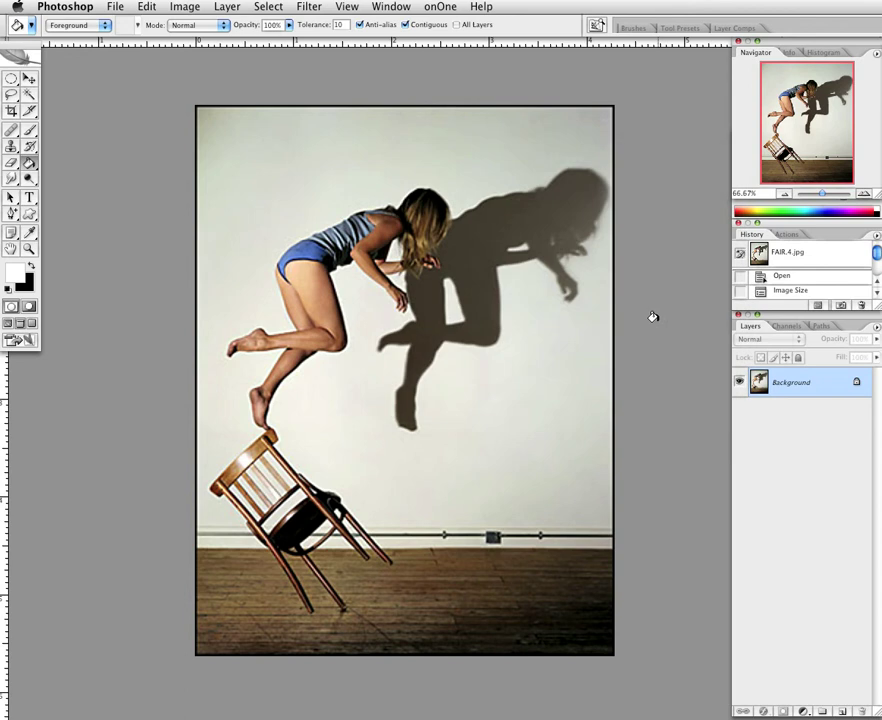
Duplicate the Background layer and rename the copy as Top
{"action": "right_click", "coordinate": [831, 392]}
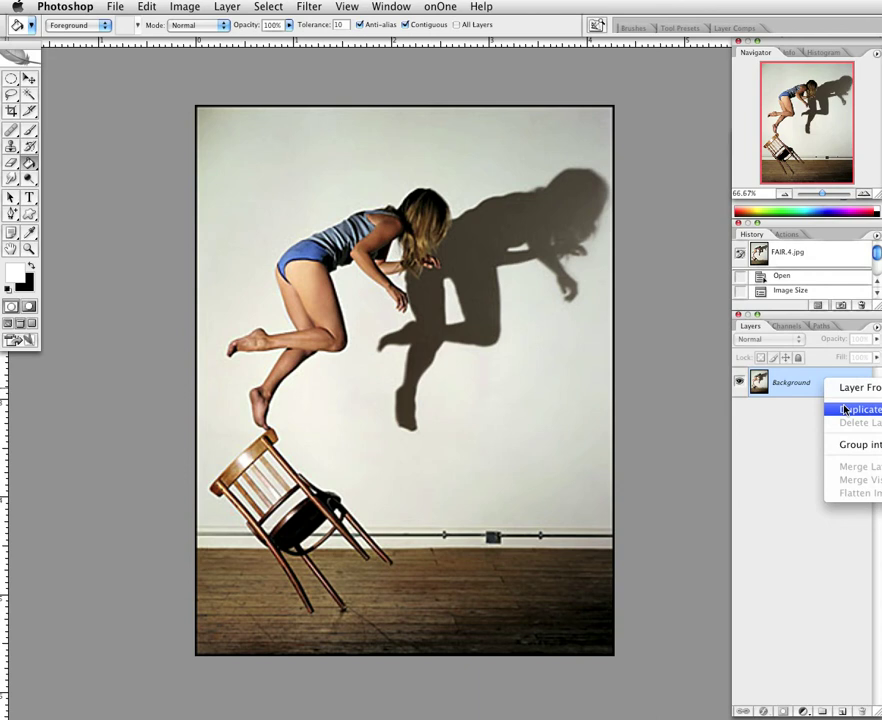
{"action": "left_click", "coordinate": [845, 410]}
{"action": "left_click_drag", "start_coordinate": [812, 398], "coordinate": [845, 711]}
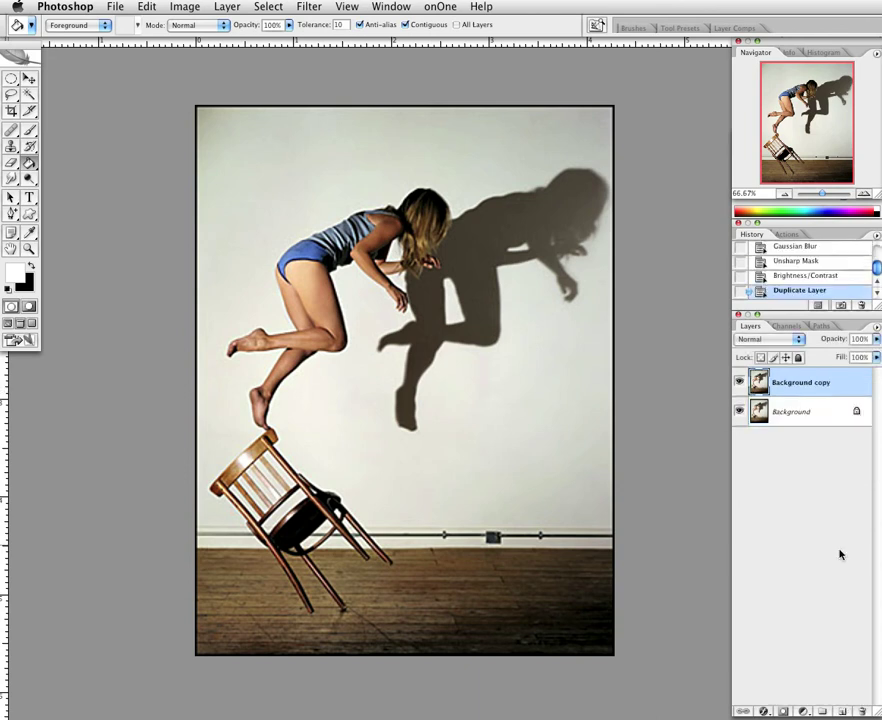
{"action": "double_click", "coordinate": [797, 384]}
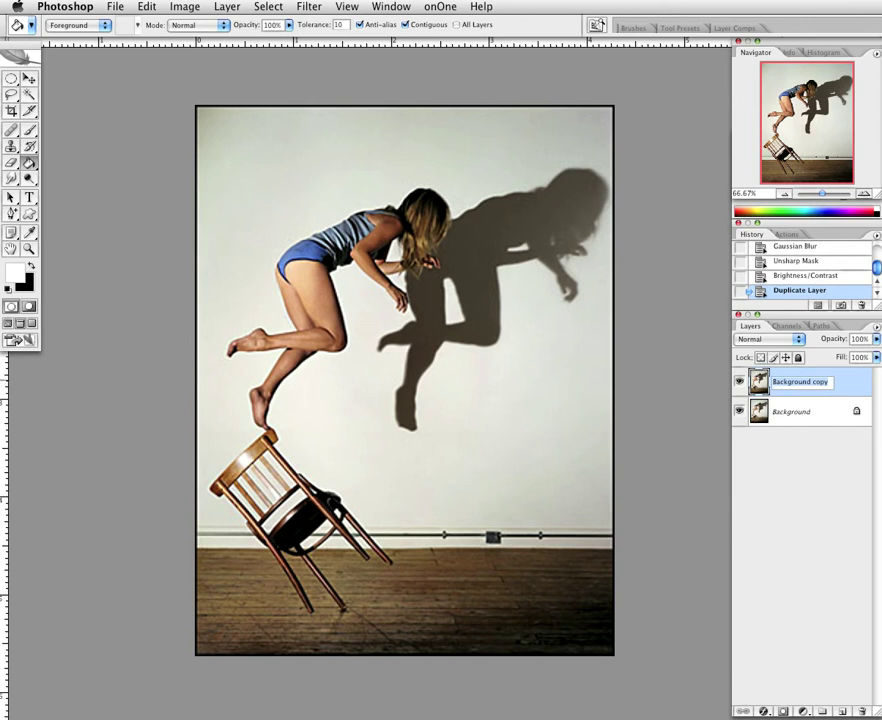
{"action": "type", "text": "Top"}
{"action": "key", "text": "Return"}
Convert the original Background into a regular layer named Bottom
{"action": "double_click", "coordinate": [786, 418]}
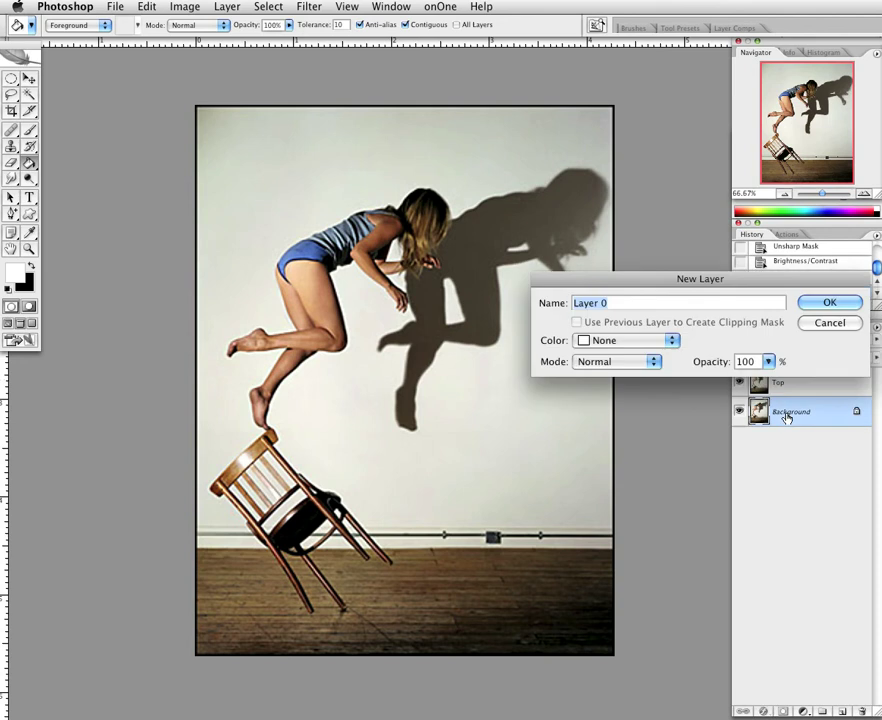
{"action": "type", "text": "Bottom"}
{"action": "key", "text": "Return"}
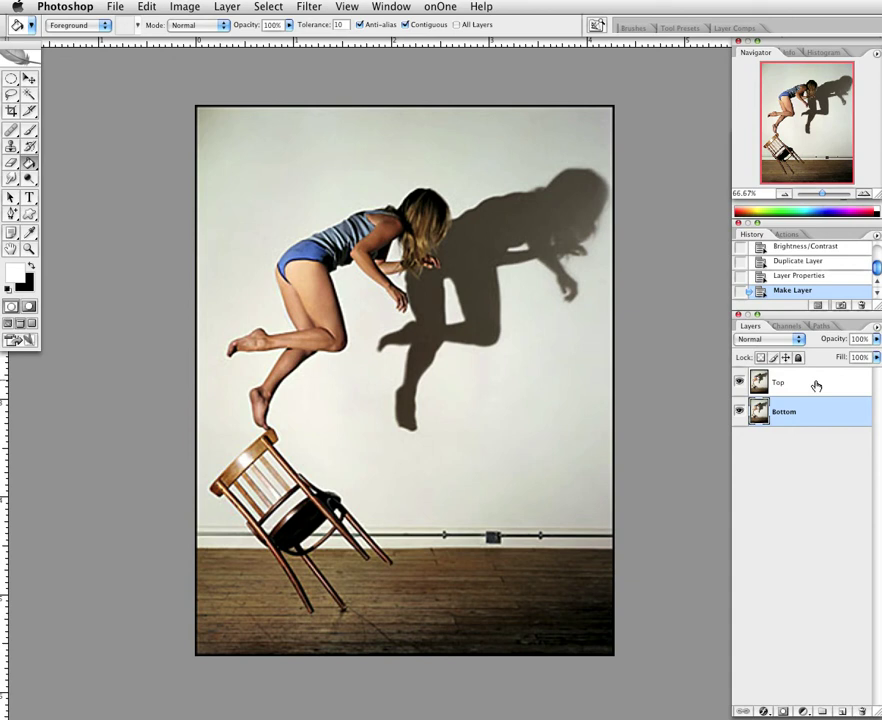
Add a new empty layer beneath the Bottom layer and rename it as Background
{"action": "left_click", "coordinate": [810, 387]}
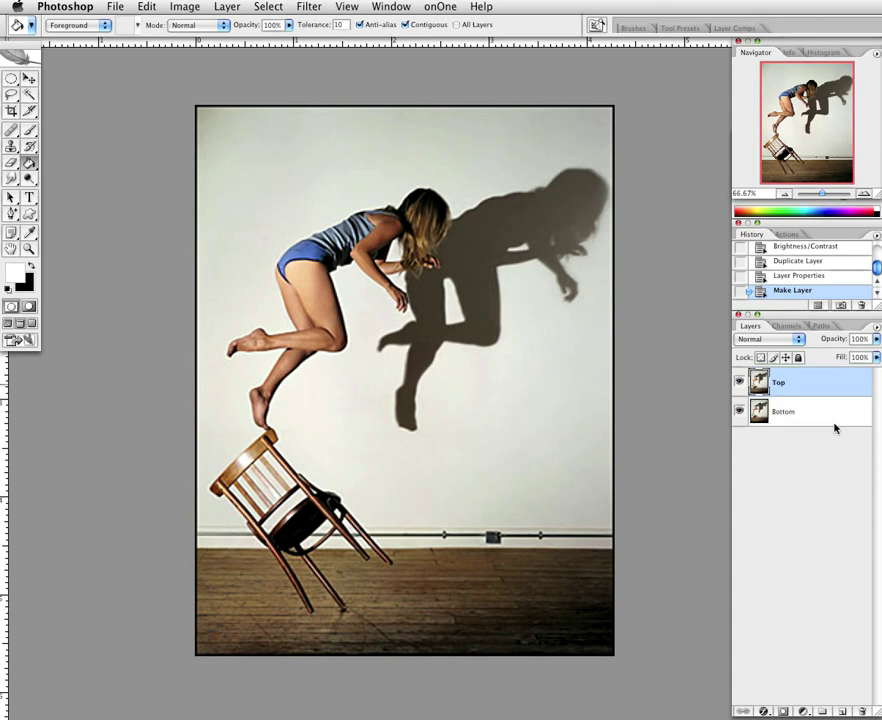
{"action": "left_click", "coordinate": [842, 712]}
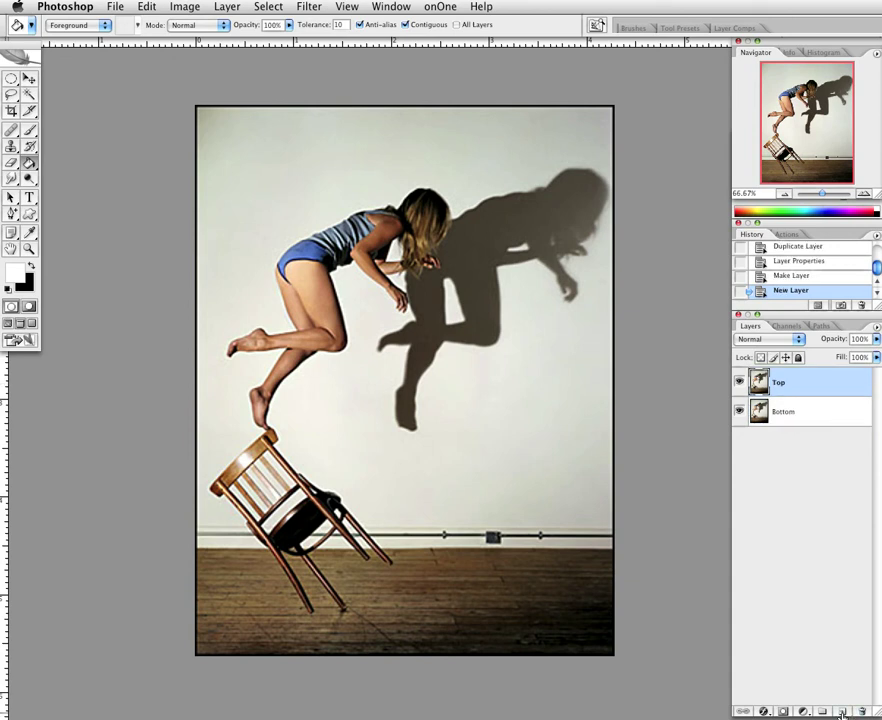
{"action": "left_click_drag", "start_coordinate": [847, 390], "coordinate": [840, 430]}
{"action": "left_click_drag", "start_coordinate": [790, 382], "coordinate": [804, 447]}
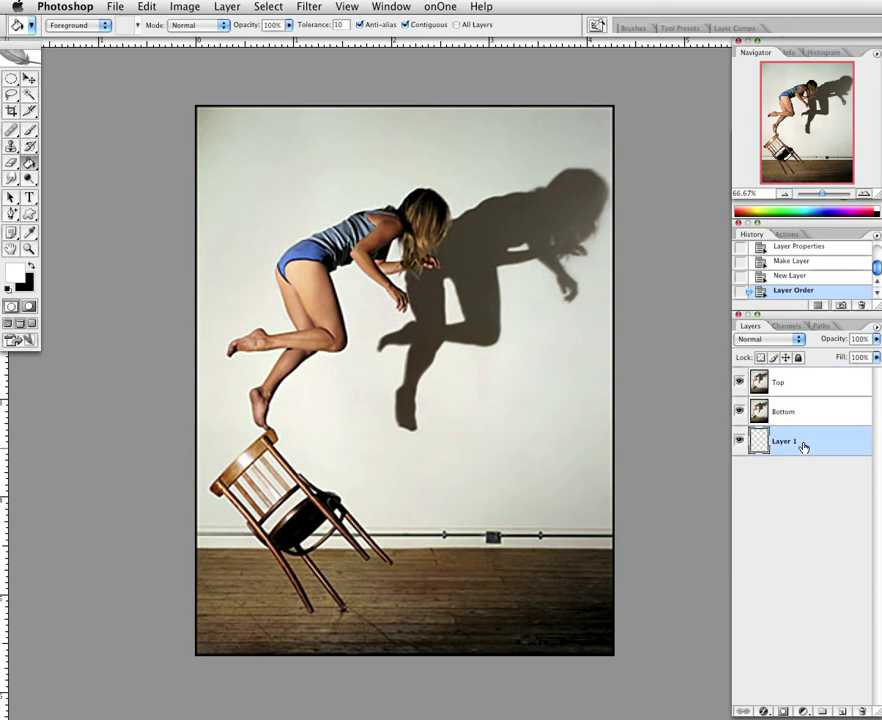
{"action": "double_click", "coordinate": [804, 447]}
{"action": "type", "text": "Background"}
{"action": "key", "text": "Return"}
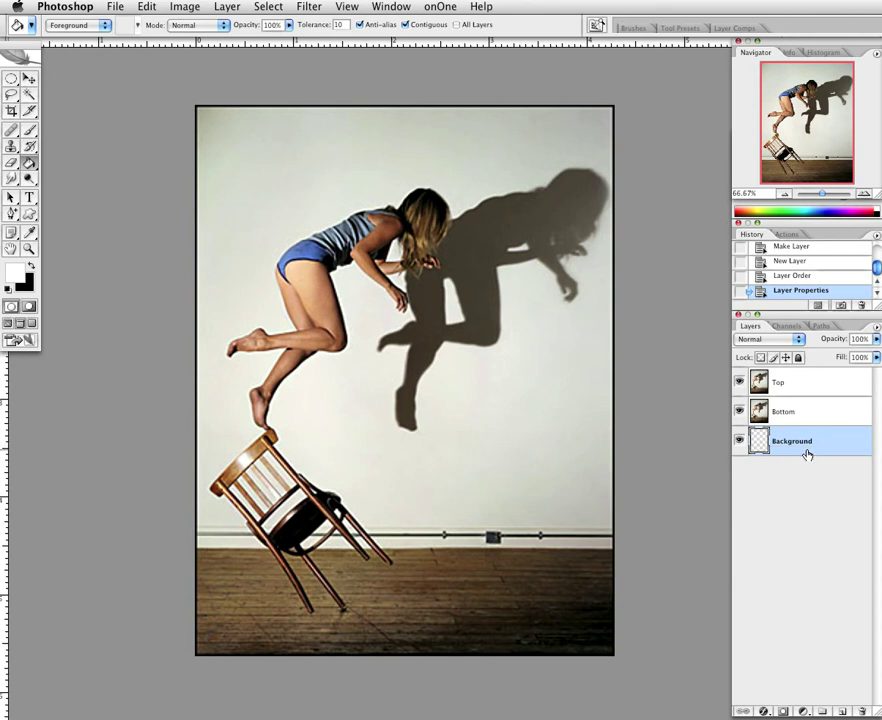
Hide and show the Top, Bottom and Background layers one by one to check what each contains
{"action": "left_click", "coordinate": [740, 411]}
{"action": "left_click", "coordinate": [738, 384]}
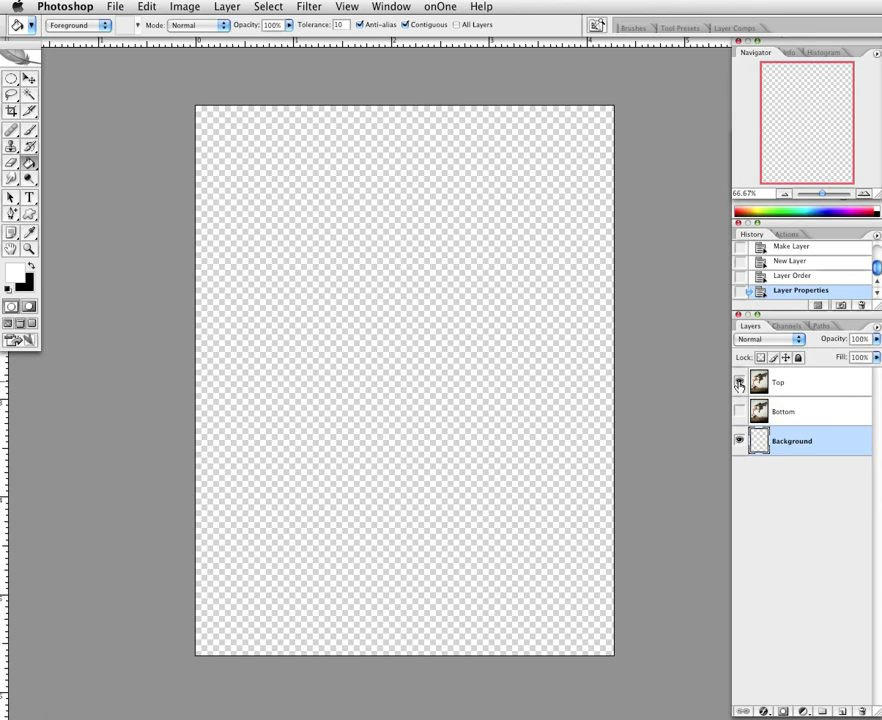
{"action": "left_click", "coordinate": [739, 384]}
{"action": "left_click", "coordinate": [738, 386]}
{"action": "left_click", "coordinate": [739, 442]}
{"action": "left_click", "coordinate": [739, 440]}
{"action": "left_click", "coordinate": [739, 411]}
{"action": "left_click", "coordinate": [740, 383]}
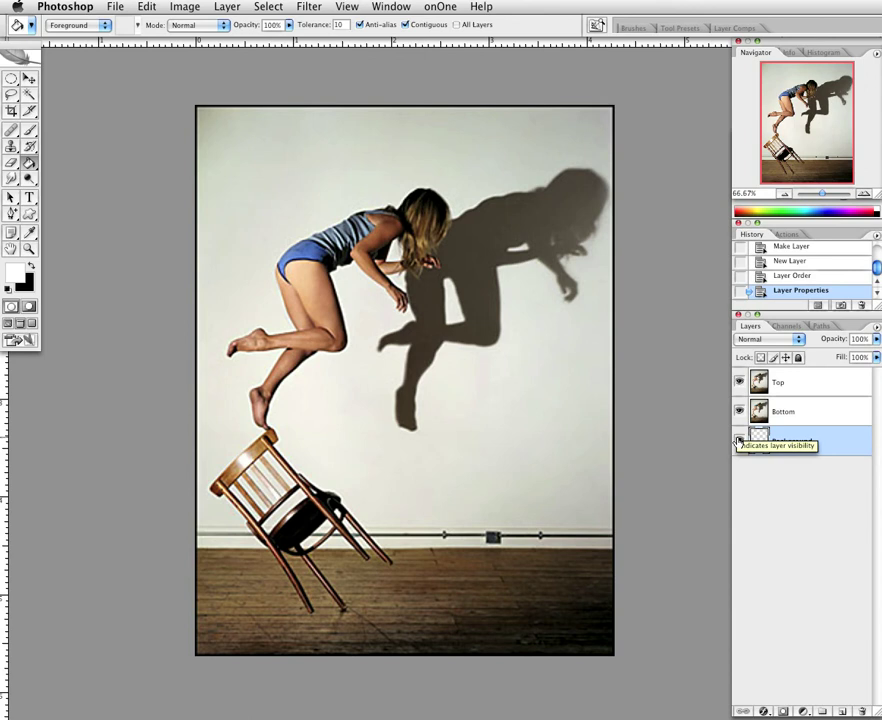
{"action": "left_click", "coordinate": [739, 442]}
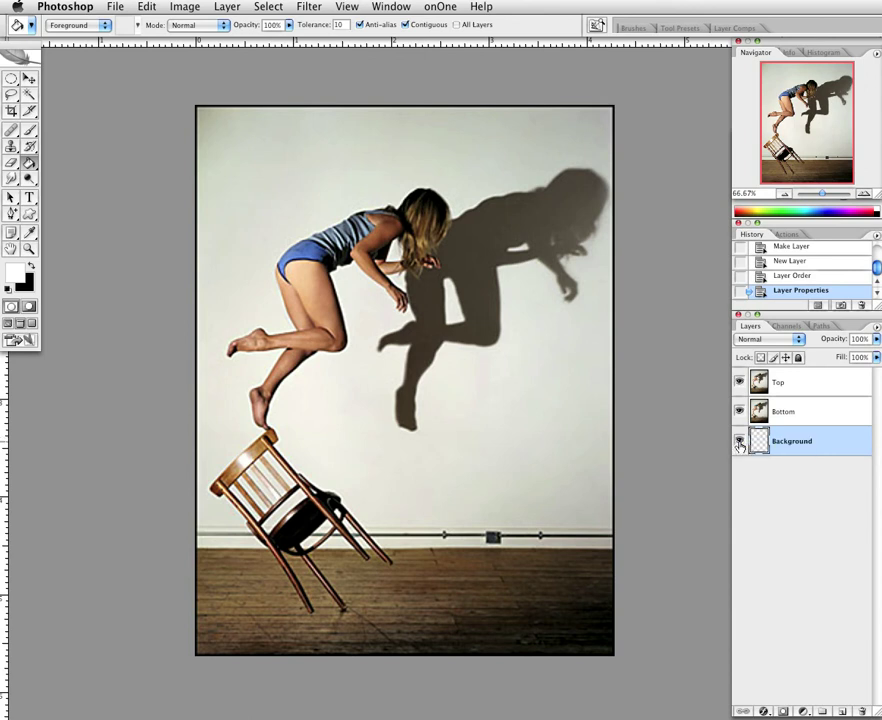
Isolate the Background layer and bring all layers back into view, twice
{"action": "left_click", "coordinate": [739, 443], "text": "alt"}
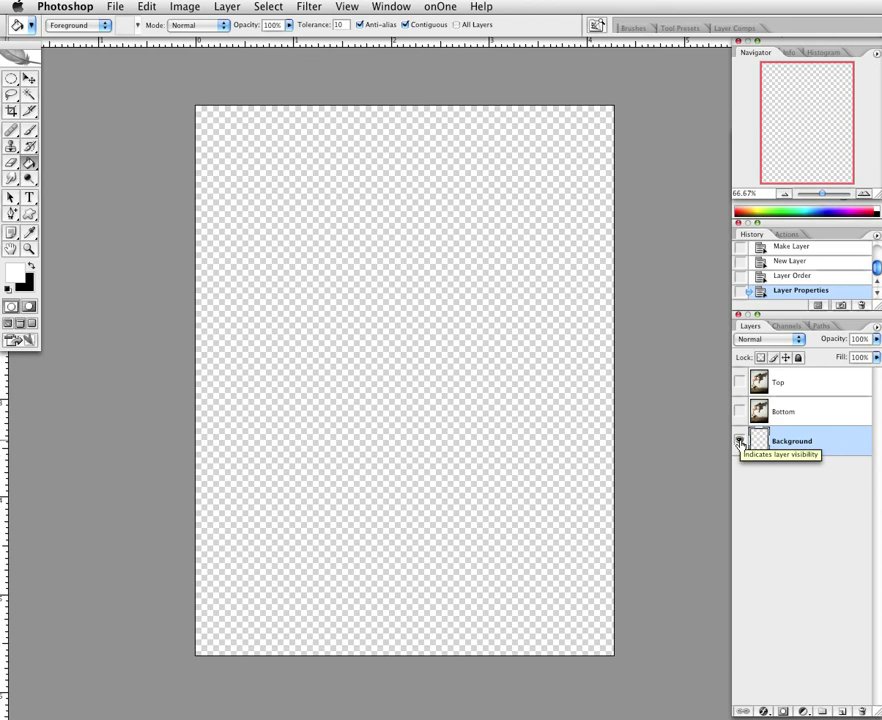
{"action": "left_click", "coordinate": [739, 441], "text": "alt"}
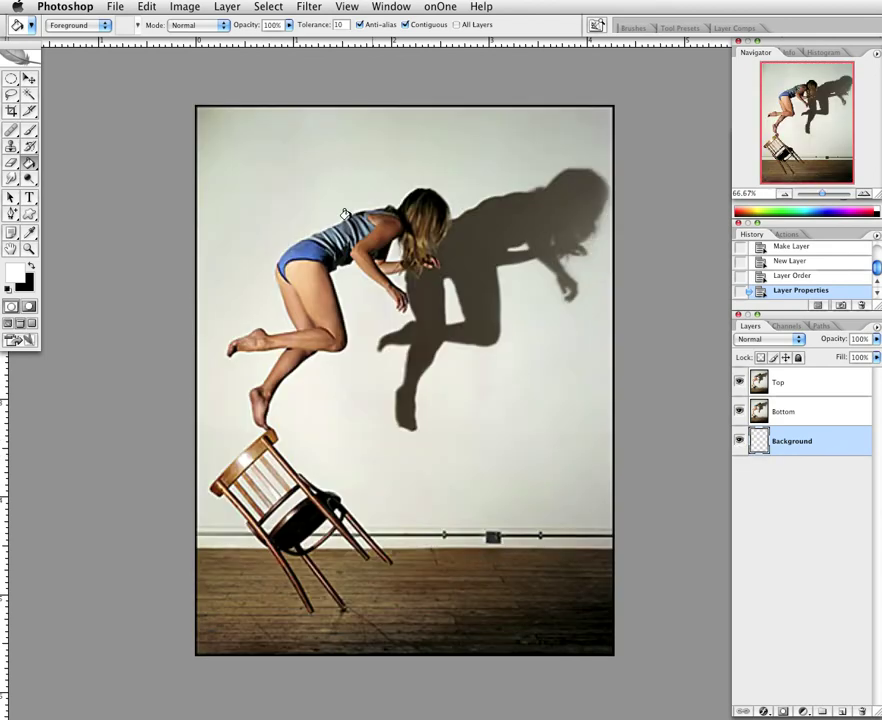
{"action": "left_click", "coordinate": [740, 441], "text": "alt"}
{"action": "left_click", "coordinate": [740, 441], "text": "alt"}
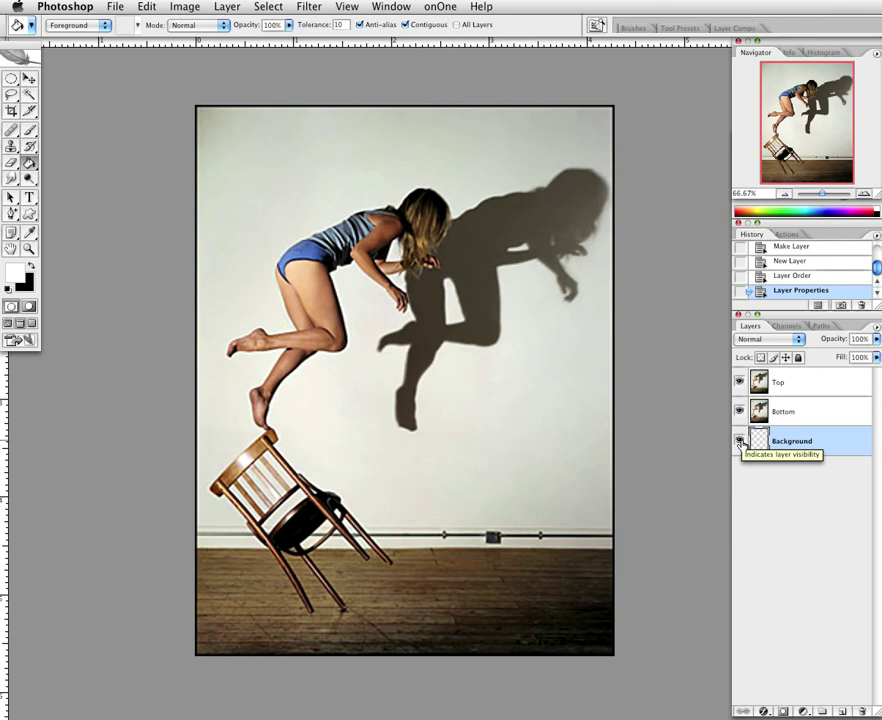
Convert the Top layer to monochrome with Channel Mixer, using red +104, green +34, blue +16 and constant -22
{"action": "left_click", "coordinate": [800, 392]}
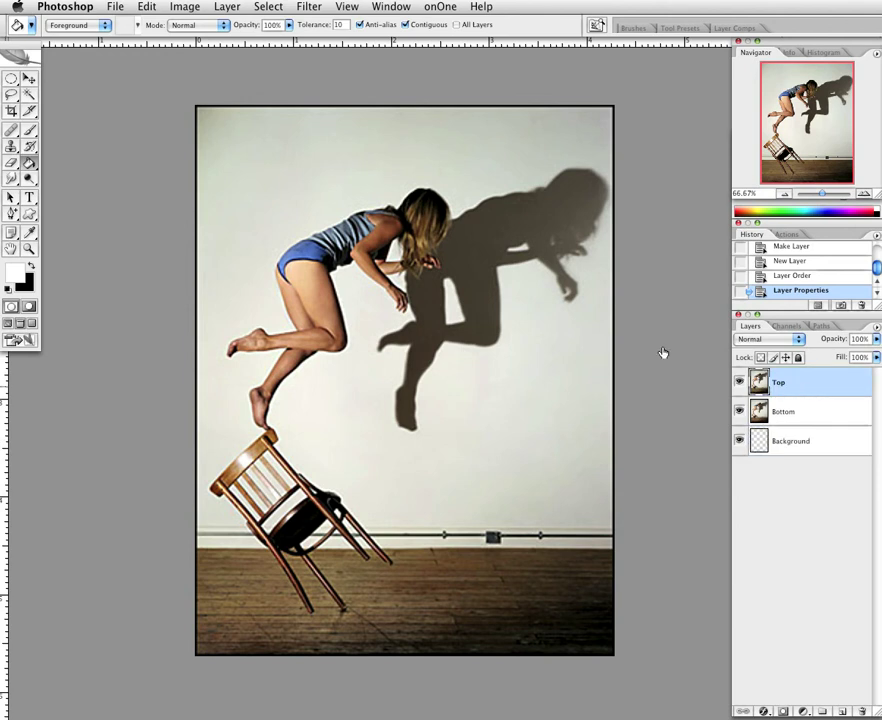
{"action": "left_click", "coordinate": [212, 5]}
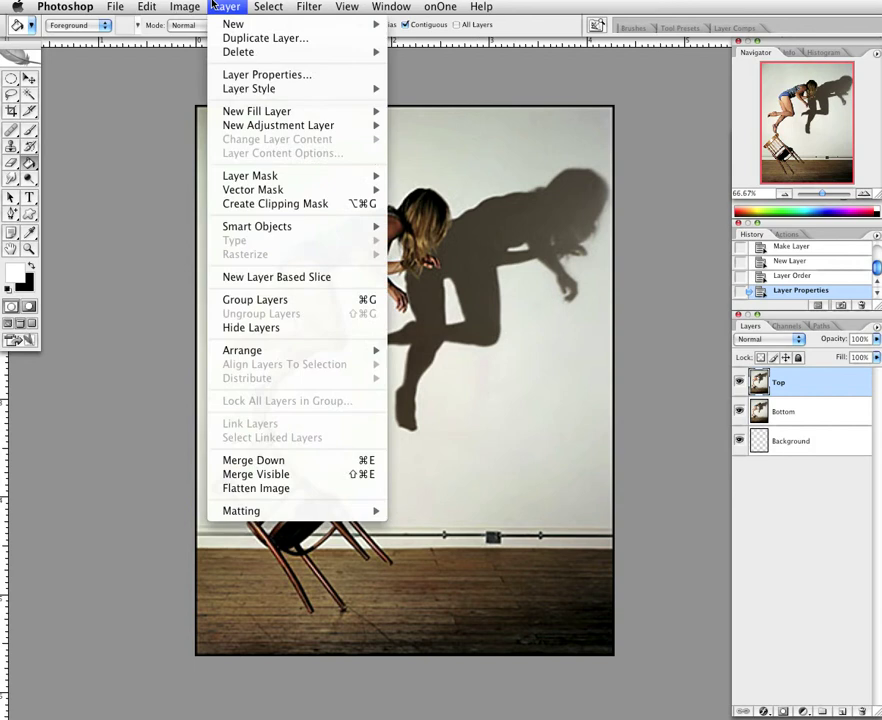
{"action": "mouse_move", "coordinate": [206, 16]}
{"action": "mouse_move", "coordinate": [277, 51]}
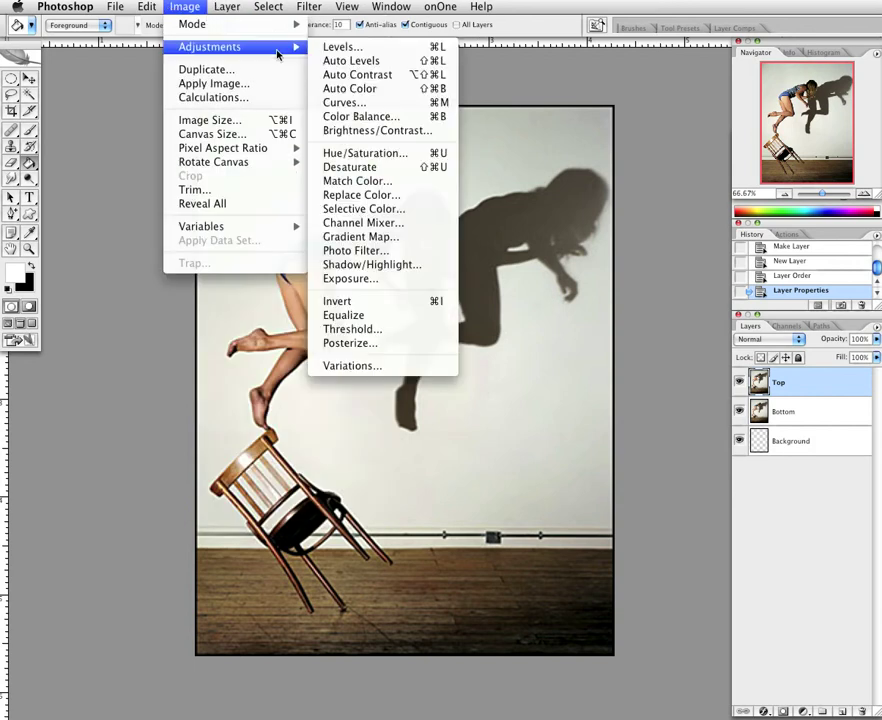
{"action": "left_click", "coordinate": [407, 223]}
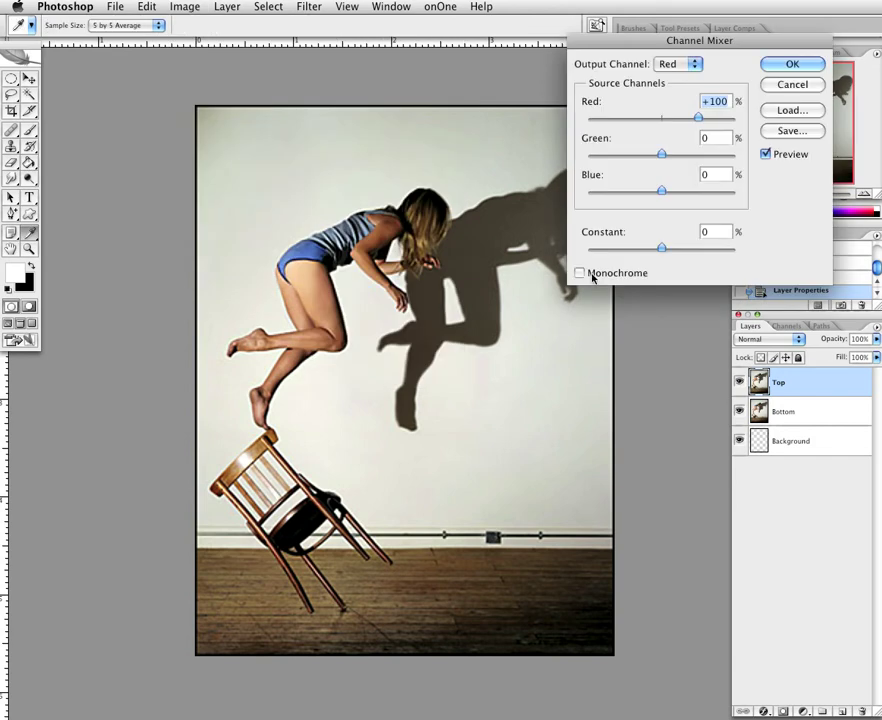
{"action": "left_click", "coordinate": [580, 273]}
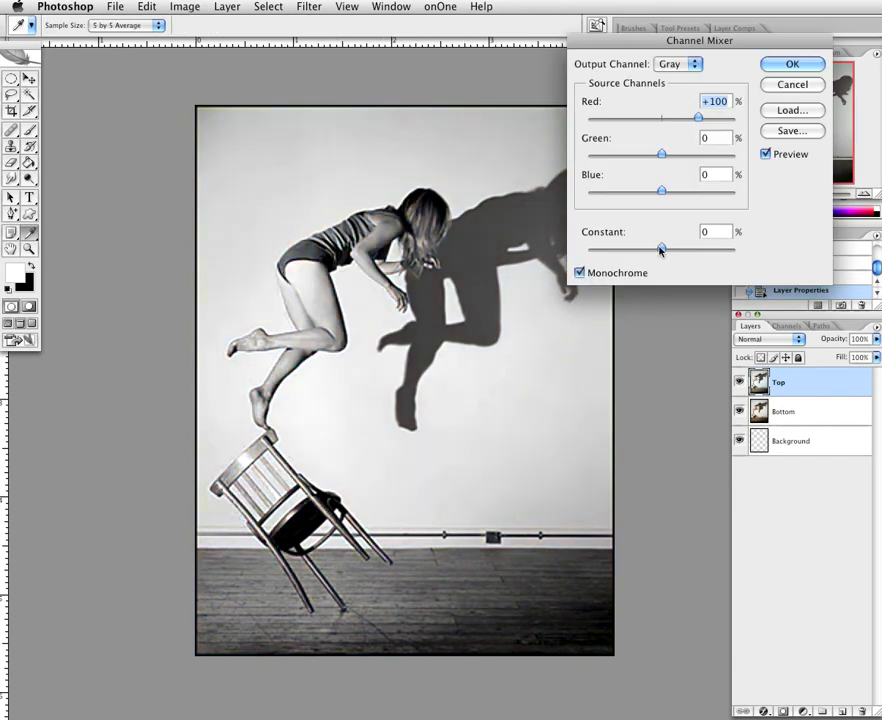
{"action": "left_click_drag", "start_coordinate": [661, 249], "coordinate": [654, 250]}
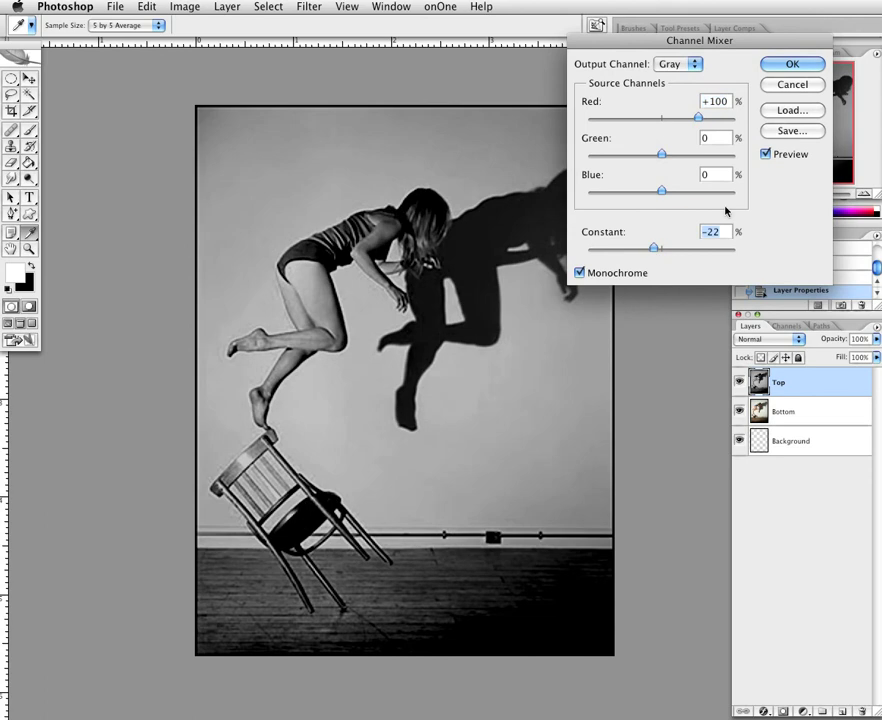
{"action": "left_click_drag", "start_coordinate": [697, 46], "coordinate": [700, 82]}
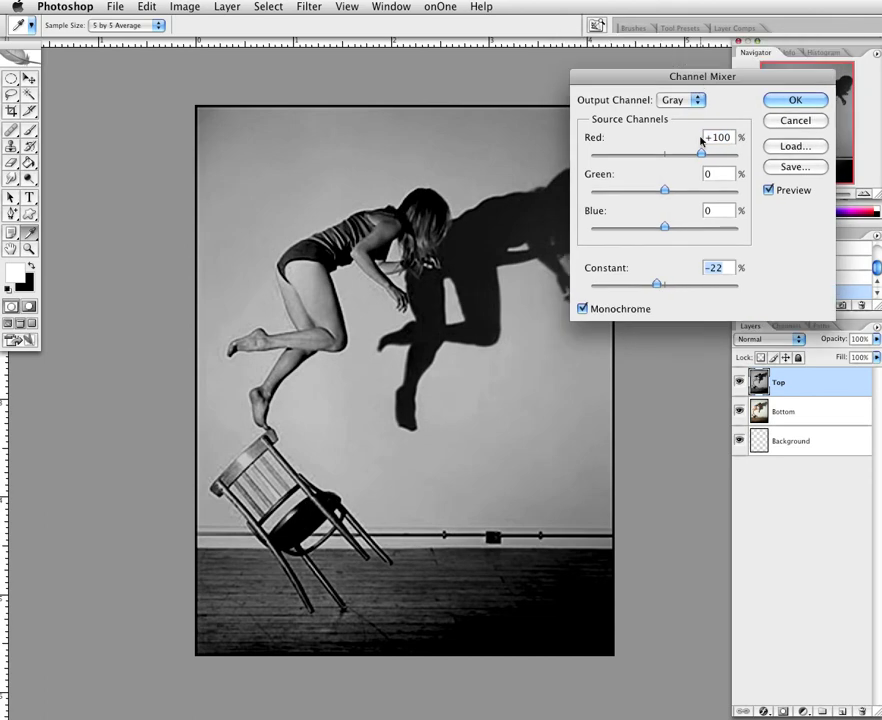
{"action": "left_click_drag", "start_coordinate": [700, 155], "coordinate": [702, 155]}
{"action": "left_click_drag", "start_coordinate": [664, 190], "coordinate": [670, 228]}
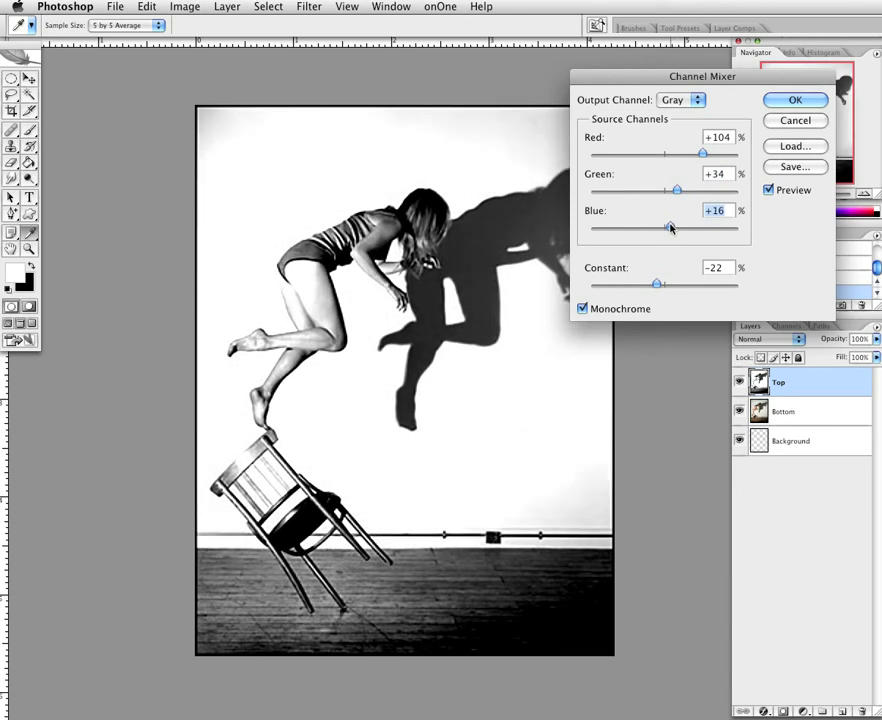
{"action": "left_click", "coordinate": [805, 101]}
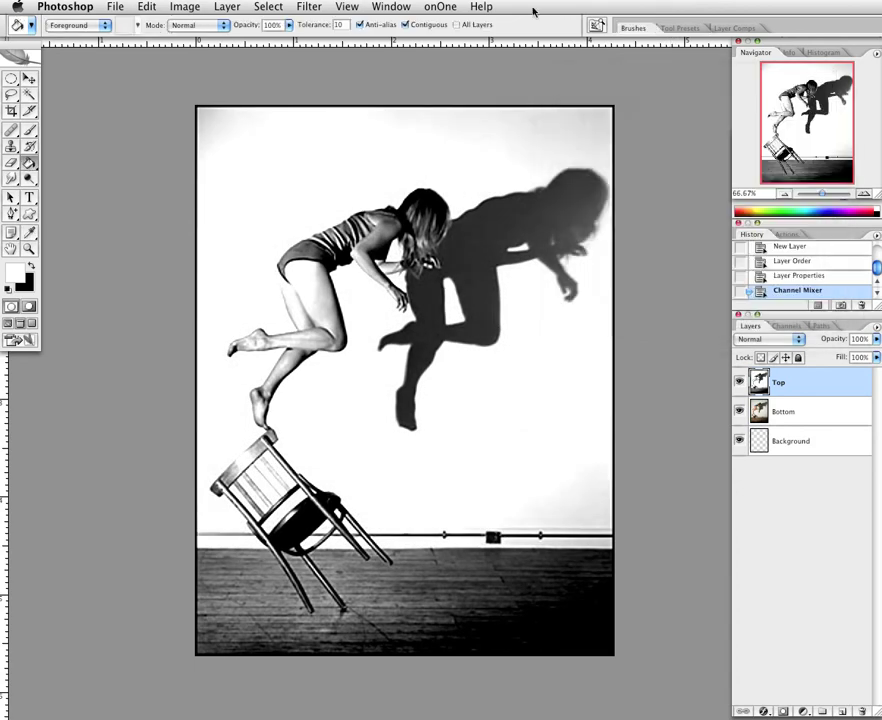
{"action": "left_click", "coordinate": [190, 6]}
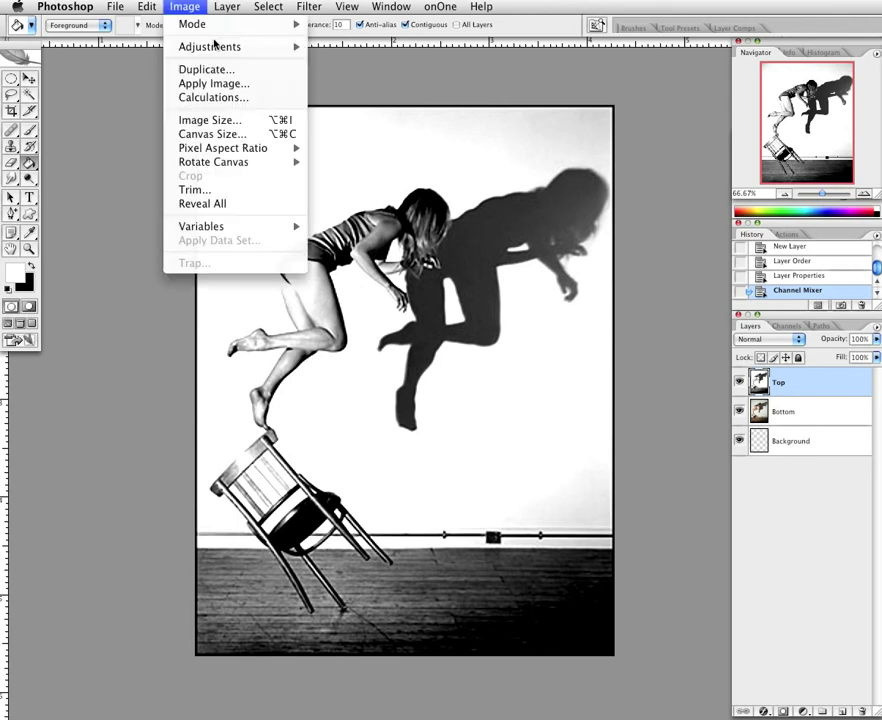
{"action": "mouse_move", "coordinate": [214, 45]}
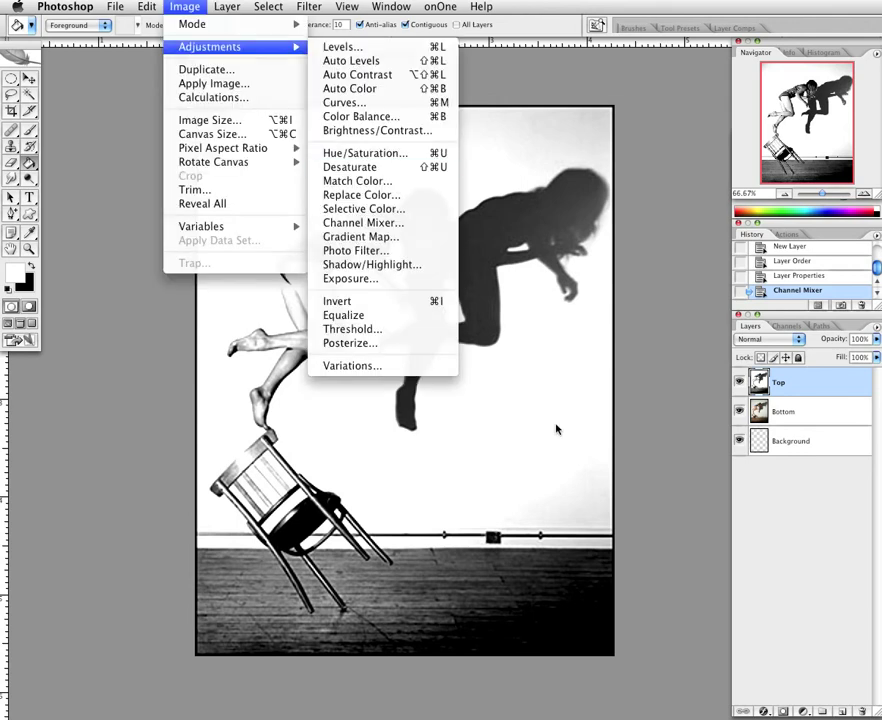
{"action": "left_click", "coordinate": [421, 162]}
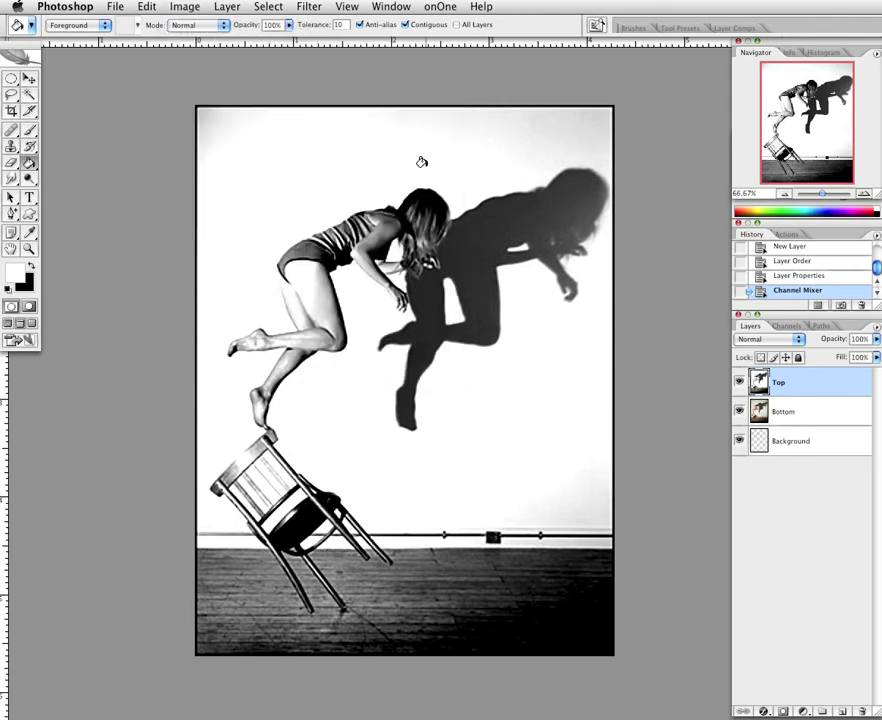
Deepen the Top layer's shadows with Levels, setting the black input level to 12
{"action": "left_click", "coordinate": [186, 7]}
{"action": "mouse_move", "coordinate": [224, 45]}
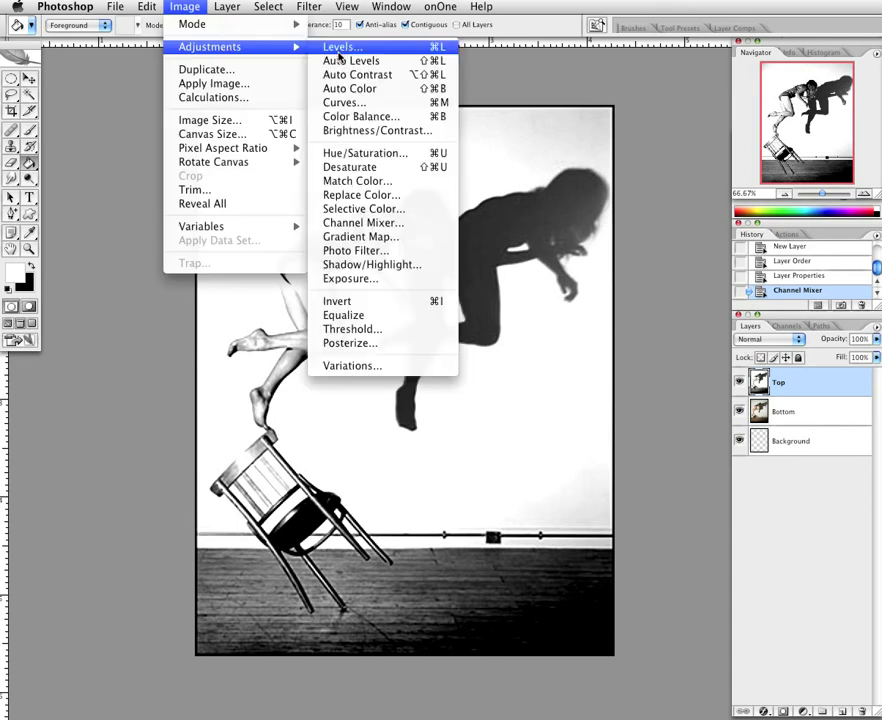
{"action": "left_click", "coordinate": [340, 47]}
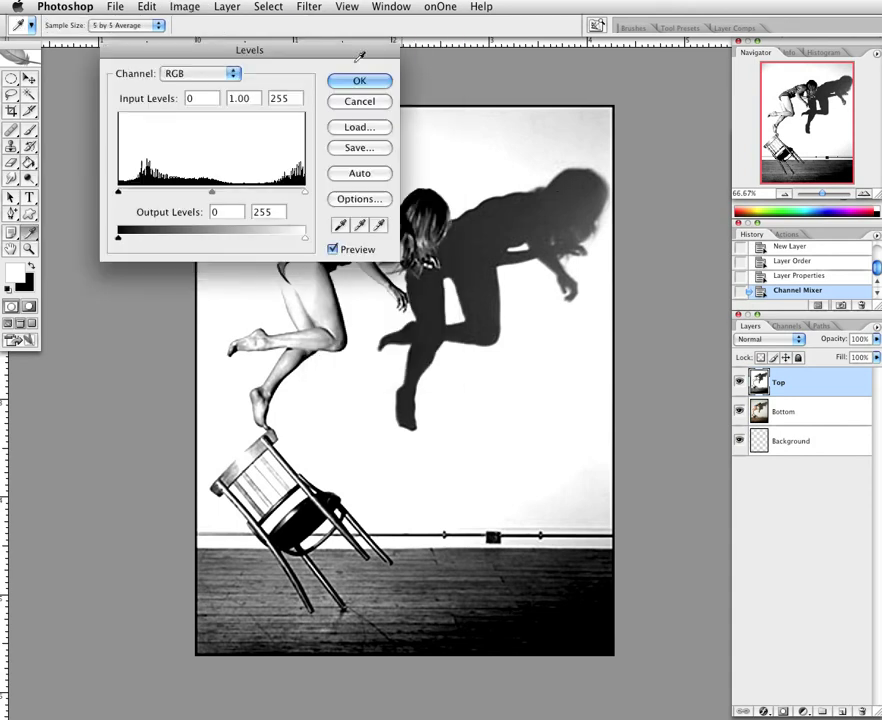
{"action": "left_click_drag", "start_coordinate": [360, 56], "coordinate": [827, 88]}
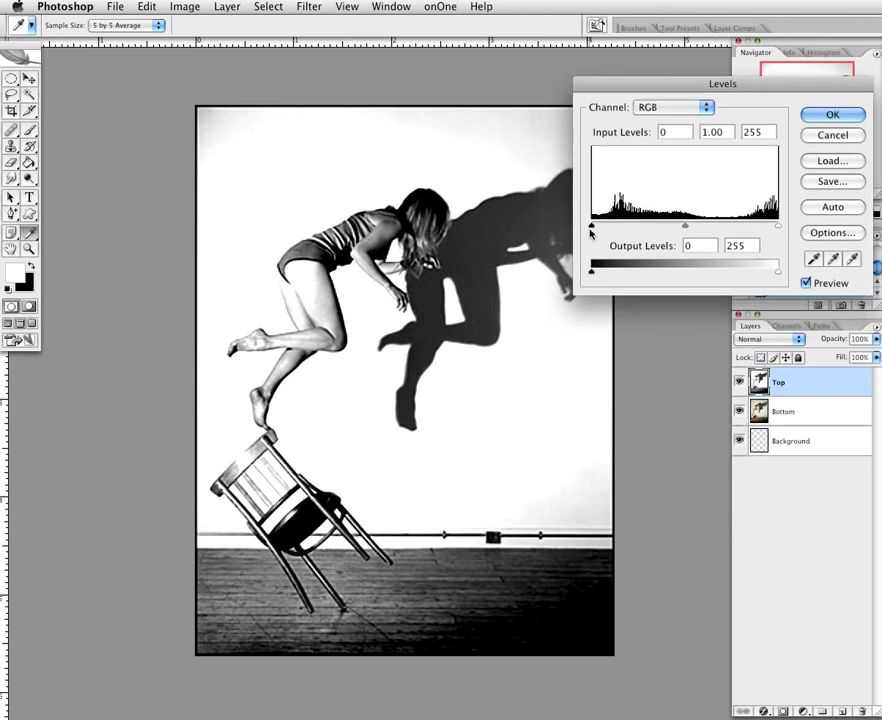
{"action": "left_click_drag", "start_coordinate": [591, 227], "coordinate": [600, 229]}
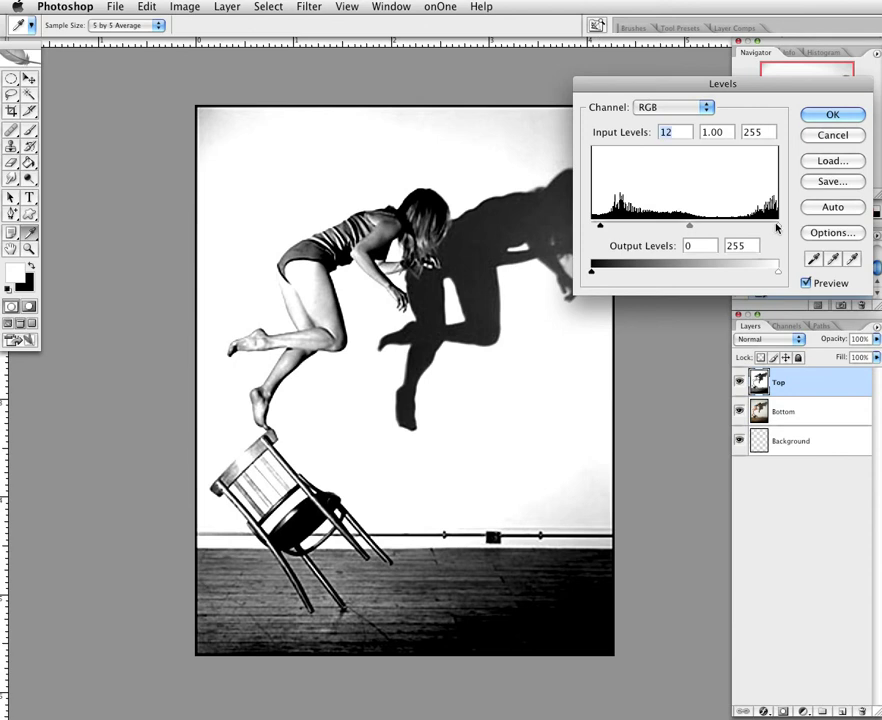
{"action": "mouse_move", "coordinate": [778, 228]}
{"action": "left_mouse_down"}
{"action": "mouse_move", "coordinate": [709, 228]}
{"action": "mouse_move", "coordinate": [783, 228]}
{"action": "left_mouse_up"}
{"action": "left_click", "coordinate": [832, 116]}
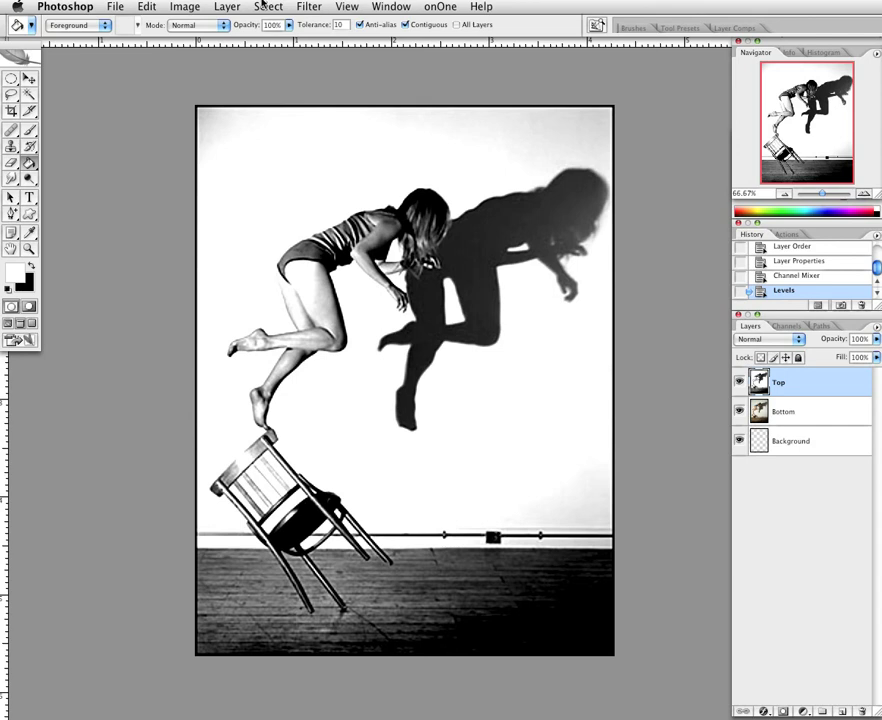
Apply a Threshold adjustment to the Top layer with the level set to 120
{"action": "left_click", "coordinate": [186, 6]}
{"action": "mouse_move", "coordinate": [210, 47]}
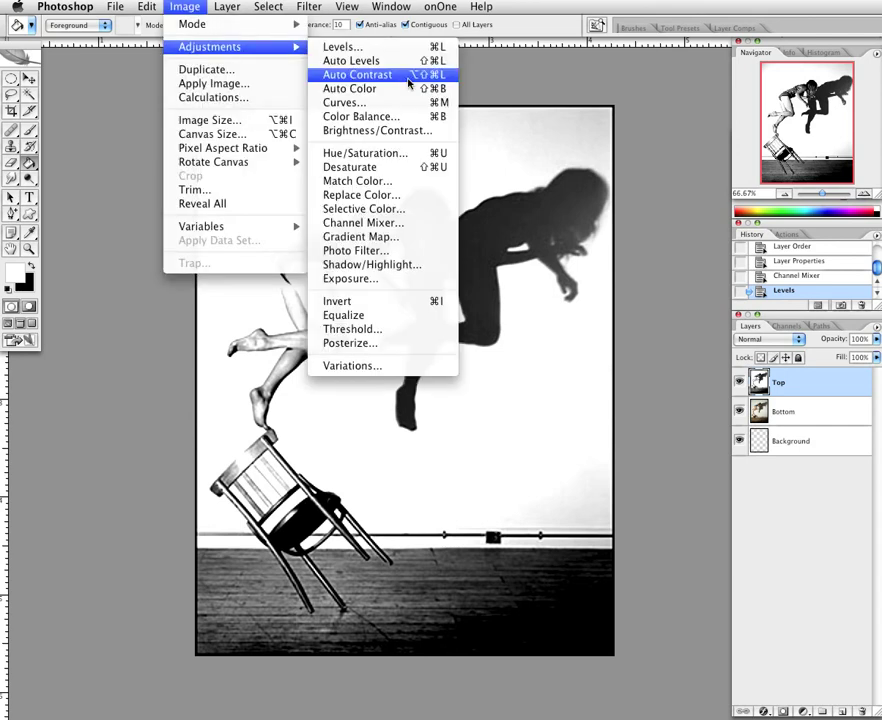
{"action": "left_click", "coordinate": [410, 327]}
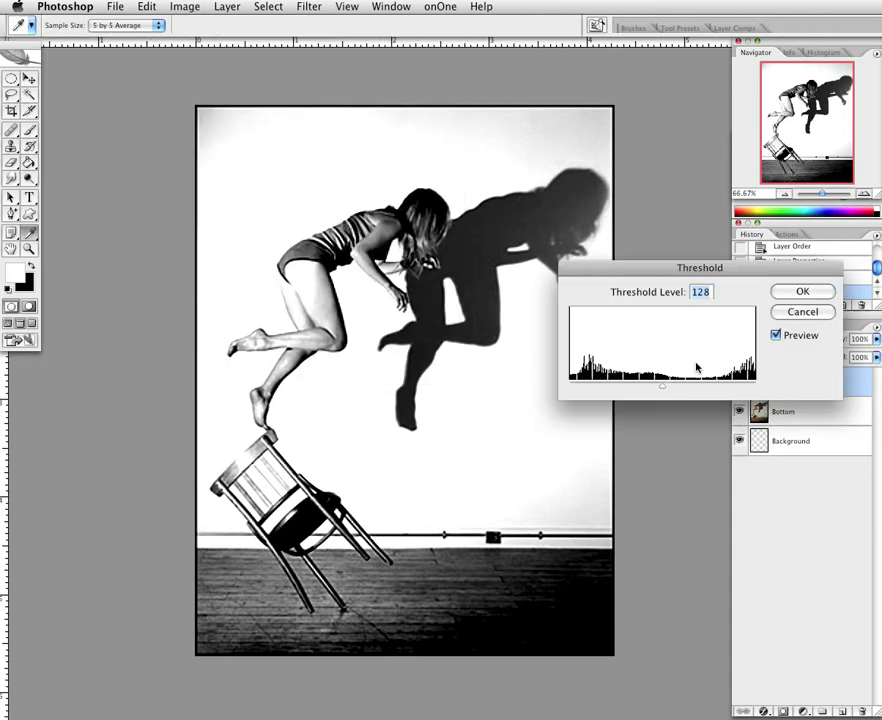
{"action": "left_click_drag", "start_coordinate": [675, 270], "coordinate": [658, 91]}
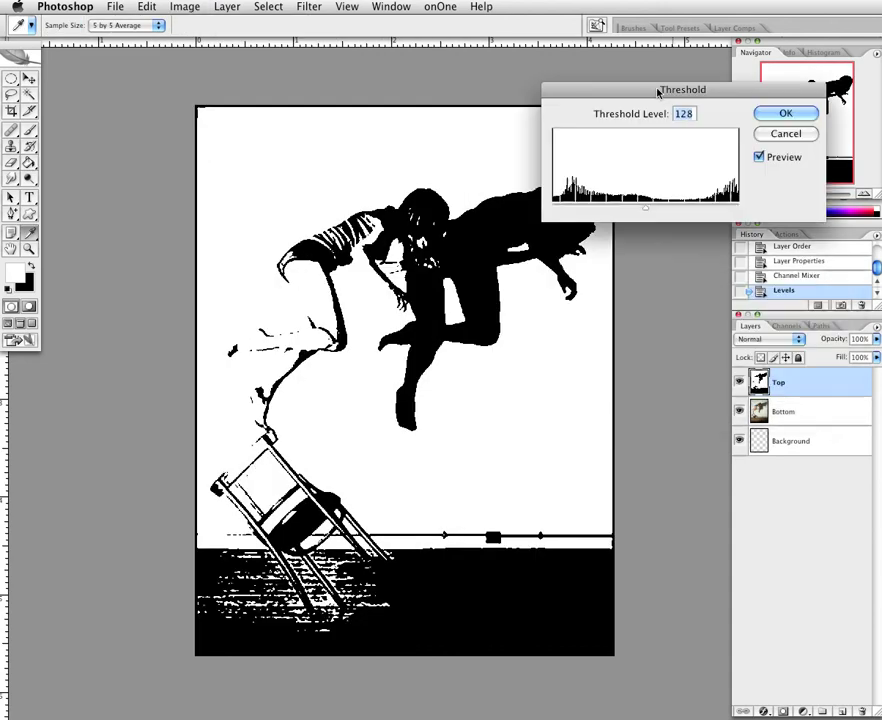
{"action": "left_click_drag", "start_coordinate": [647, 213], "coordinate": [639, 212]}
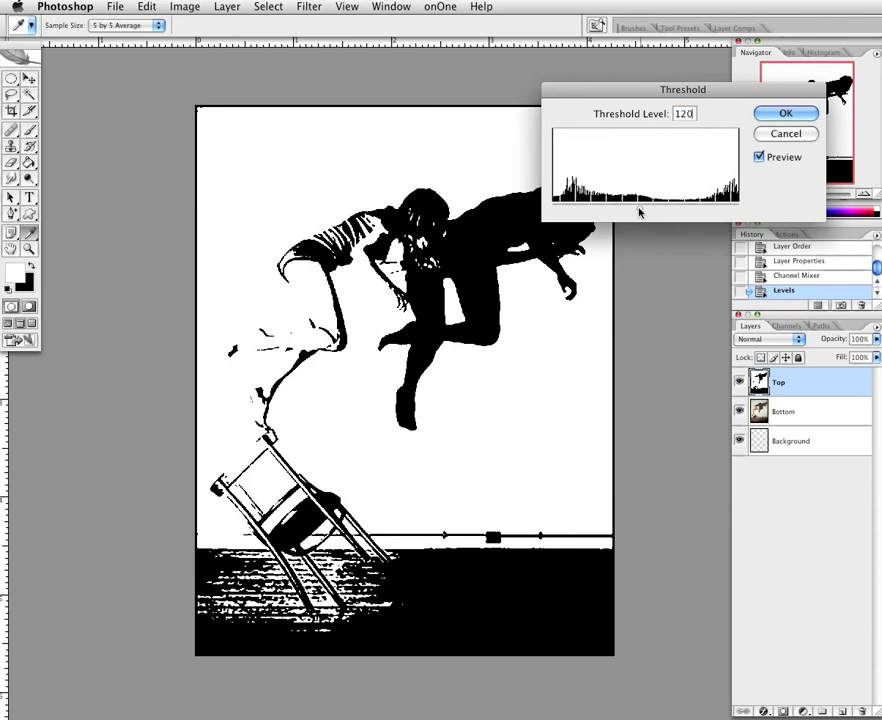
{"action": "left_click", "coordinate": [640, 212]}
{"action": "left_click_drag", "start_coordinate": [640, 212], "coordinate": [596, 209]}
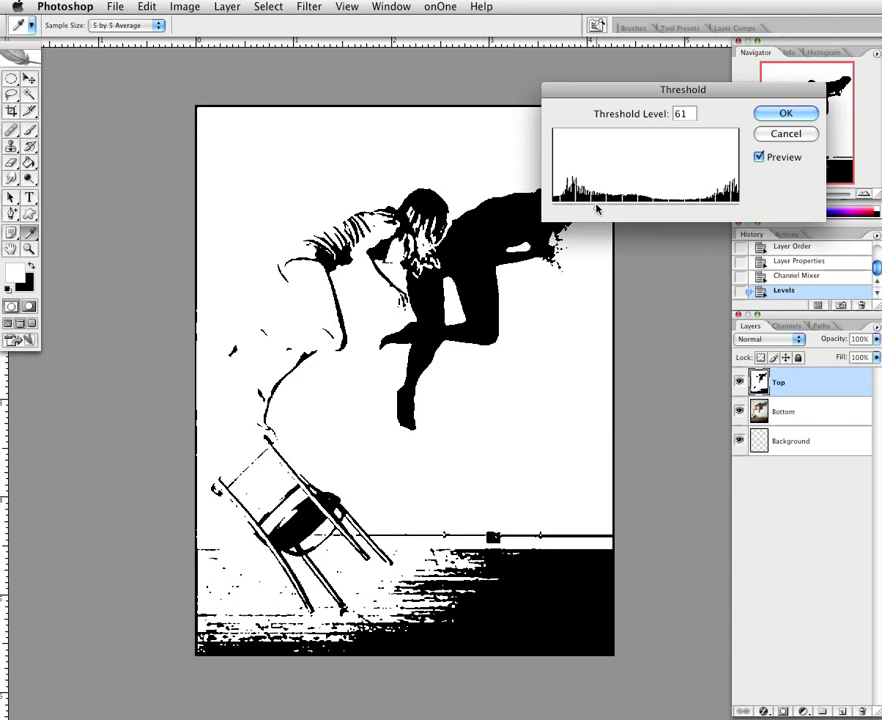
{"action": "left_click_drag", "start_coordinate": [597, 209], "coordinate": [639, 206]}
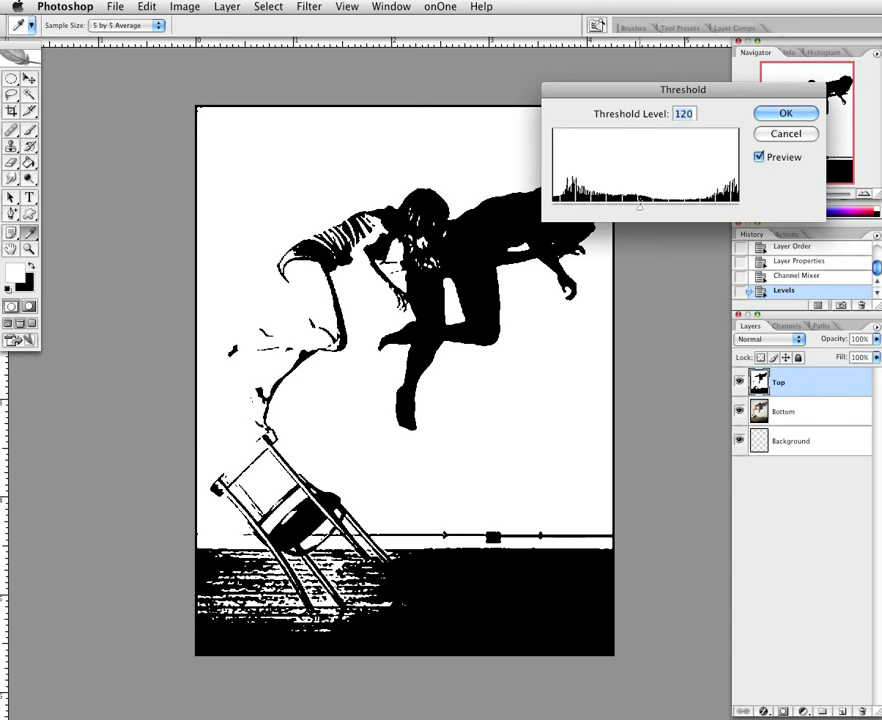
{"action": "left_click", "coordinate": [784, 115]}
{"action": "key", "text": "g"}
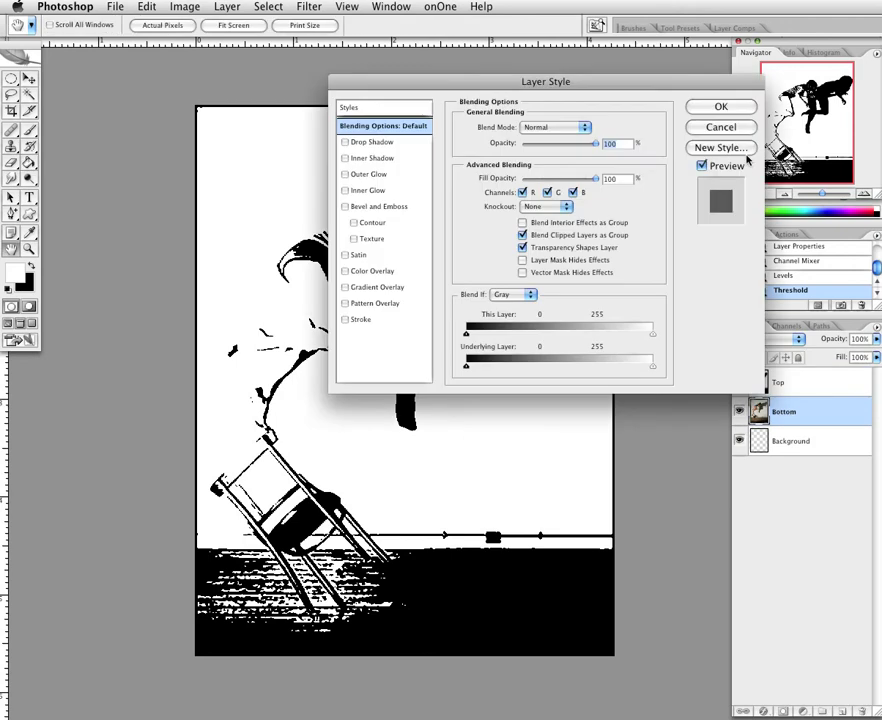
Apply a Threshold adjustment to the Bottom layer with a level of about 160
{"action": "key", "text": "Escape"}
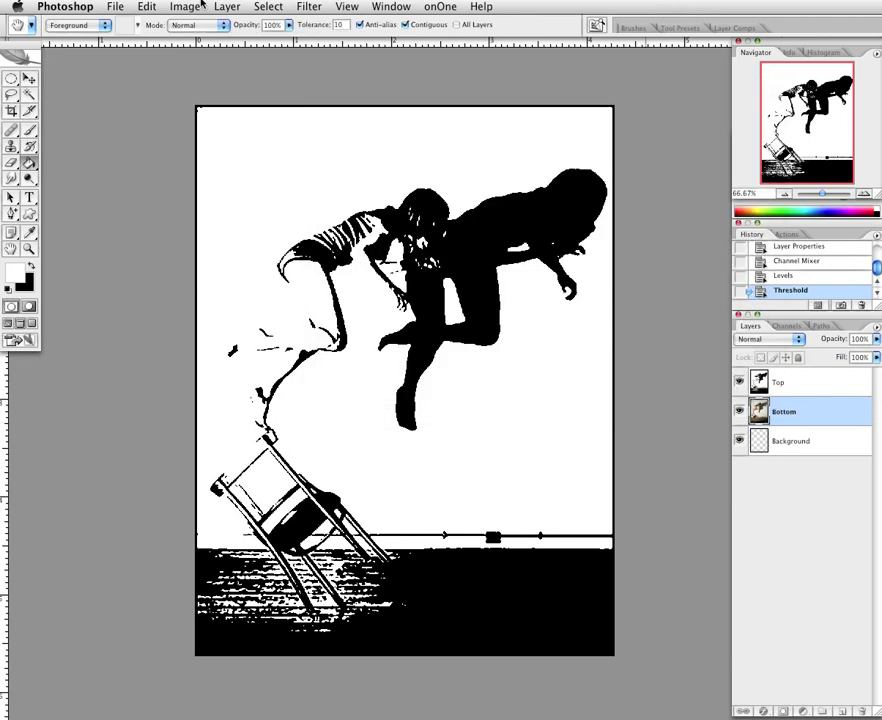
{"action": "left_click", "coordinate": [199, 6]}
{"action": "mouse_move", "coordinate": [205, 25]}
{"action": "mouse_move", "coordinate": [212, 46]}
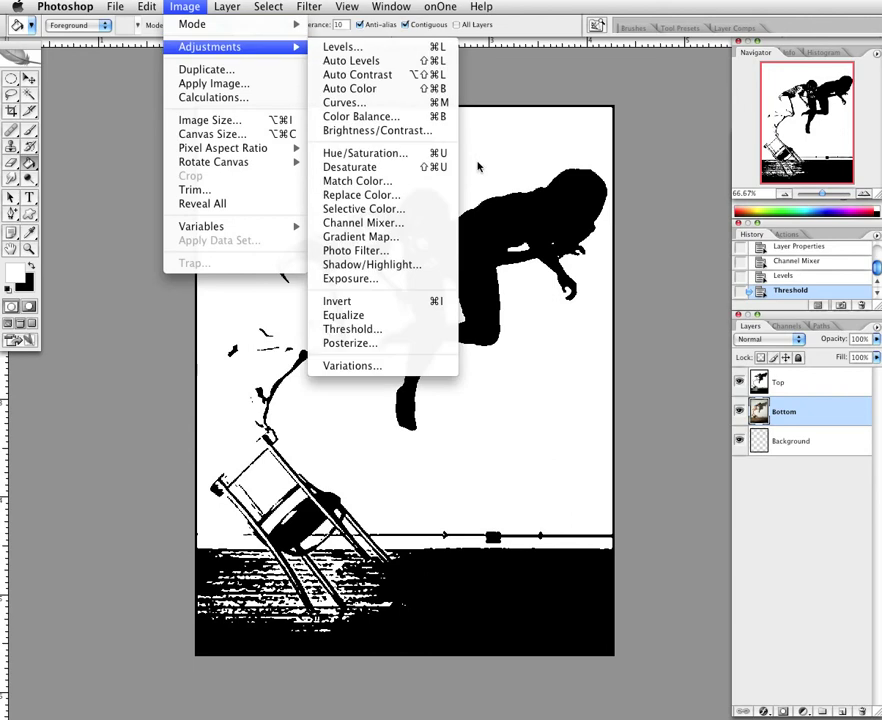
{"action": "left_click", "coordinate": [403, 329]}
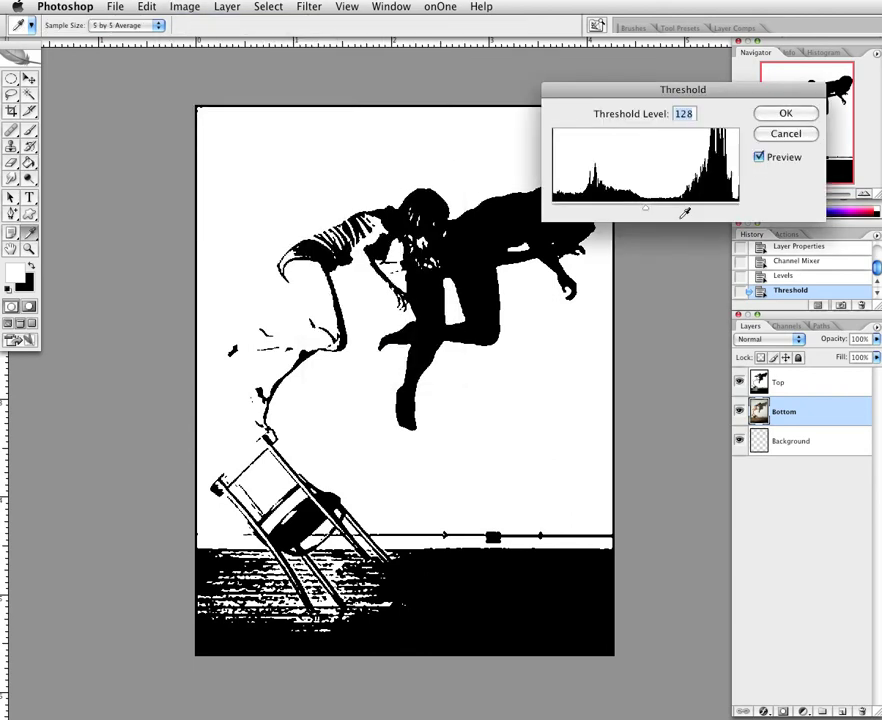
{"action": "left_click_drag", "start_coordinate": [647, 208], "coordinate": [670, 213]}
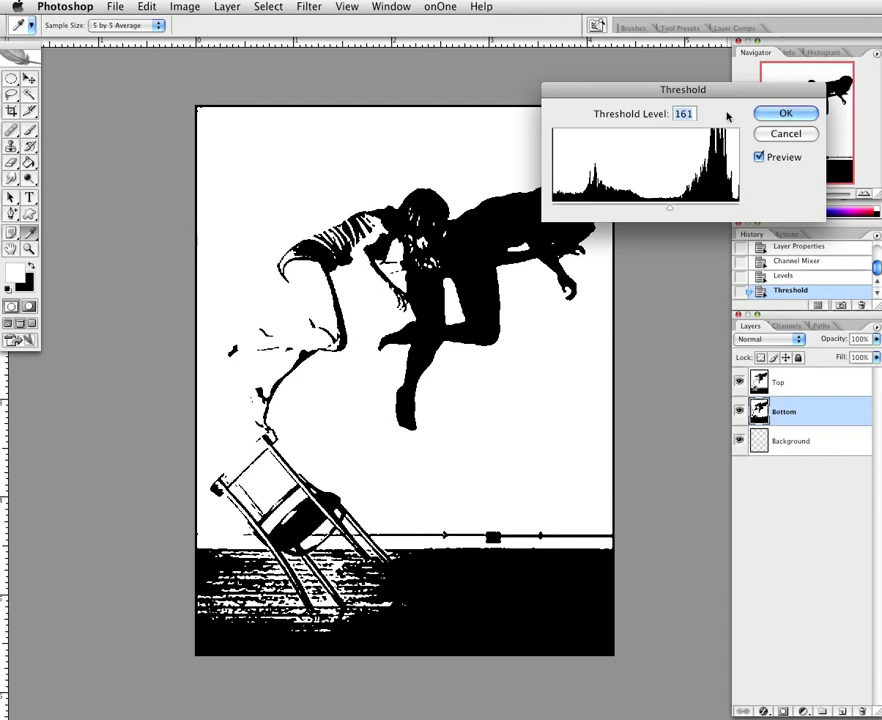
{"action": "type", "text": "16"}
{"action": "key", "text": "Return"}
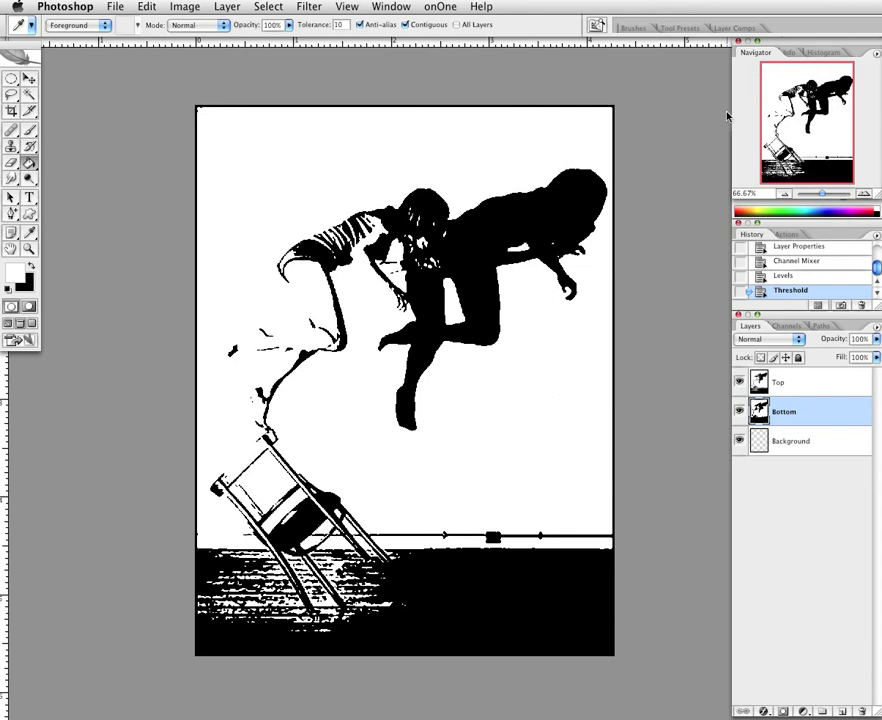
Select the white areas of the Top layer with Color Range at fuzziness 104 and delete them
{"action": "left_click", "coordinate": [816, 387]}
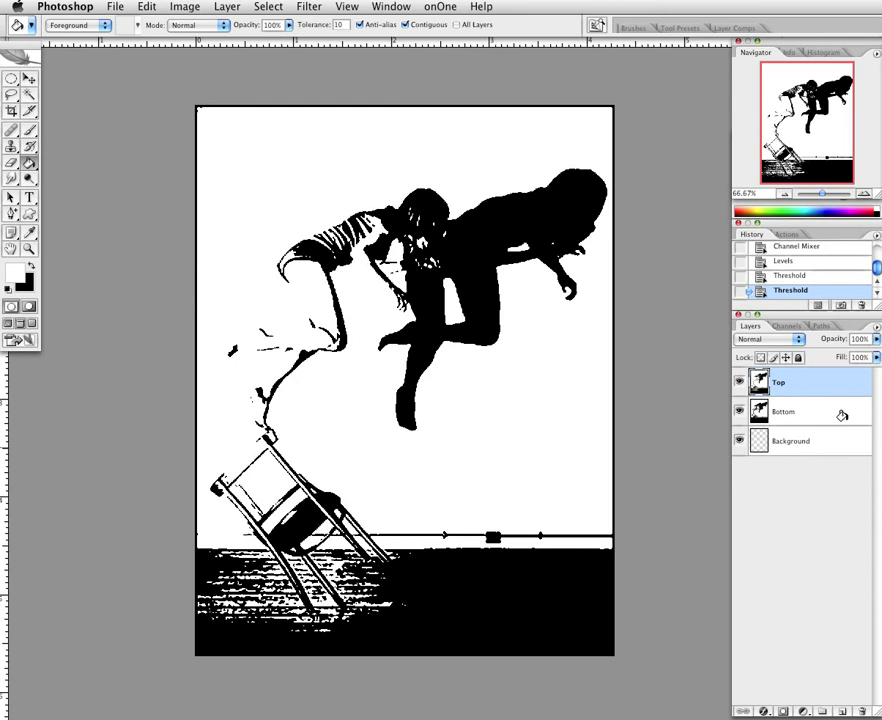
{"action": "left_click", "coordinate": [31, 96]}
{"action": "left_click", "coordinate": [31, 96]}
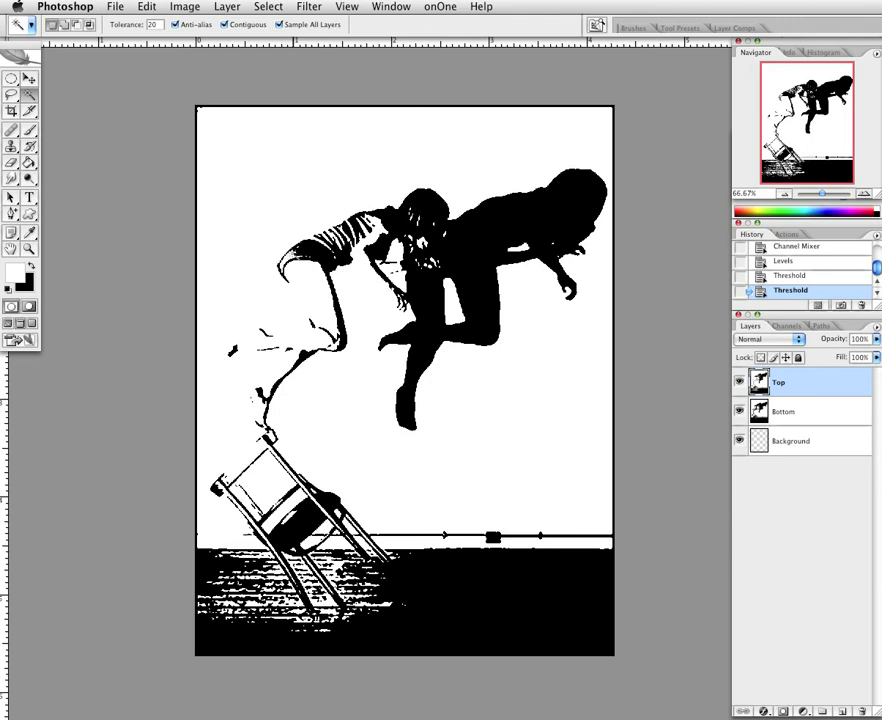
{"action": "left_click", "coordinate": [286, 6]}
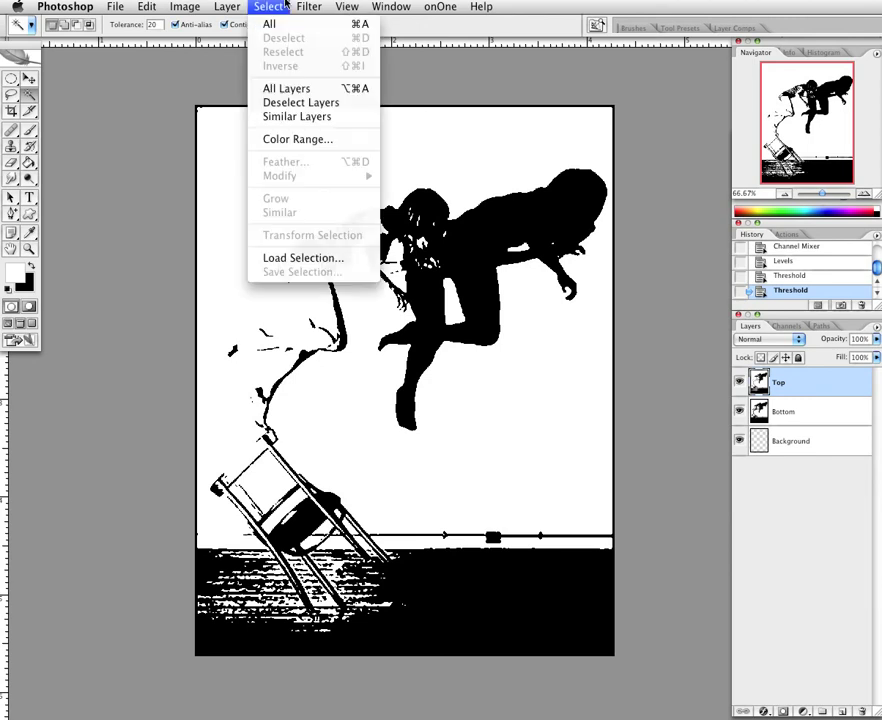
{"action": "left_click", "coordinate": [322, 141]}
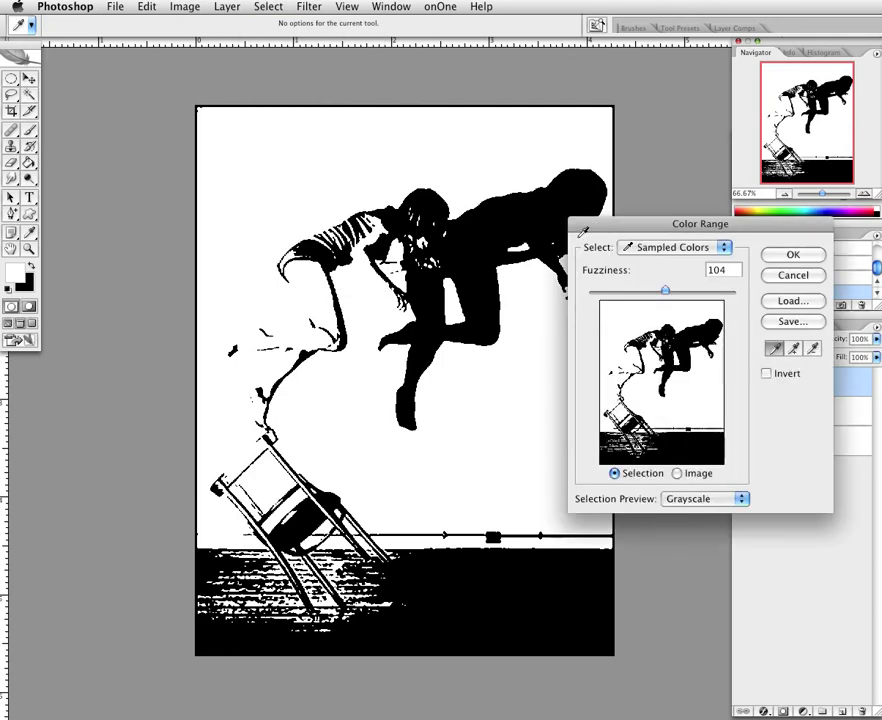
{"action": "left_click_drag", "start_coordinate": [583, 231], "coordinate": [430, 156]}
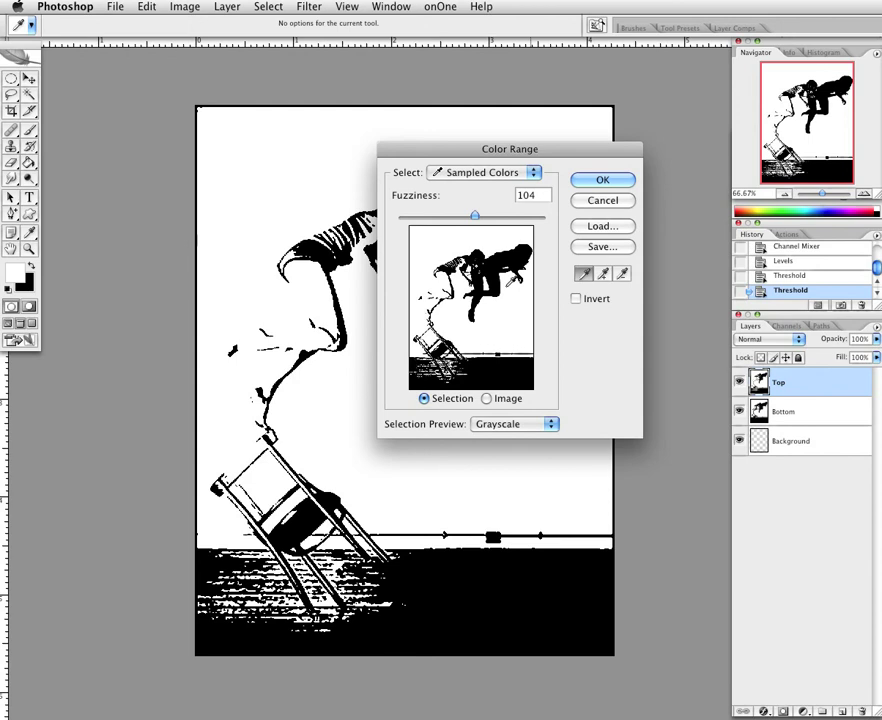
{"action": "left_click", "coordinate": [603, 179]}
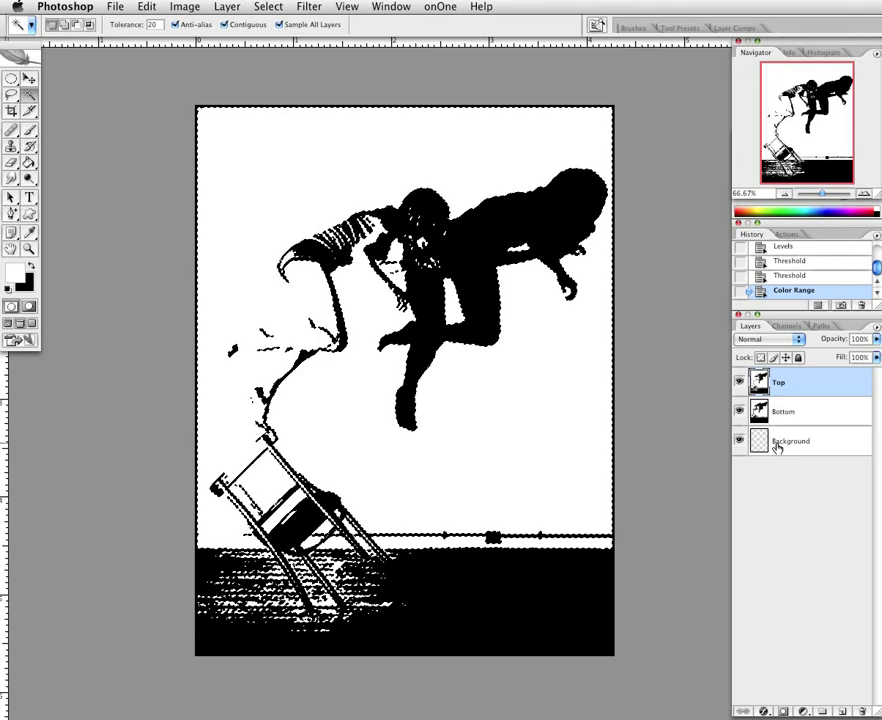
{"action": "key", "text": "Delete"}
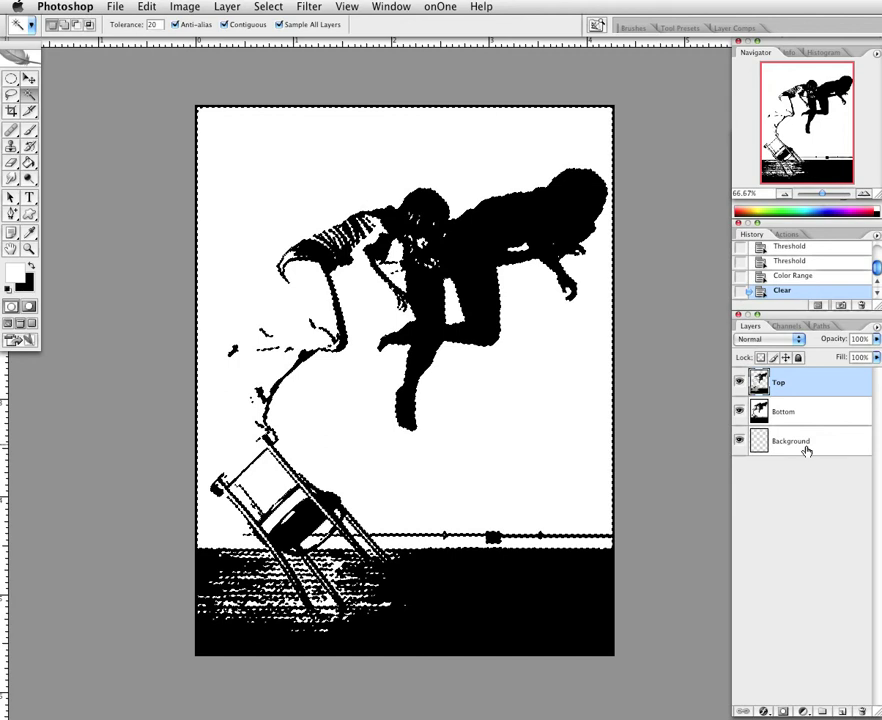
Hide the Bottom layer to check the Top layer's cleared areas, and show it again
{"action": "left_click", "coordinate": [740, 412]}
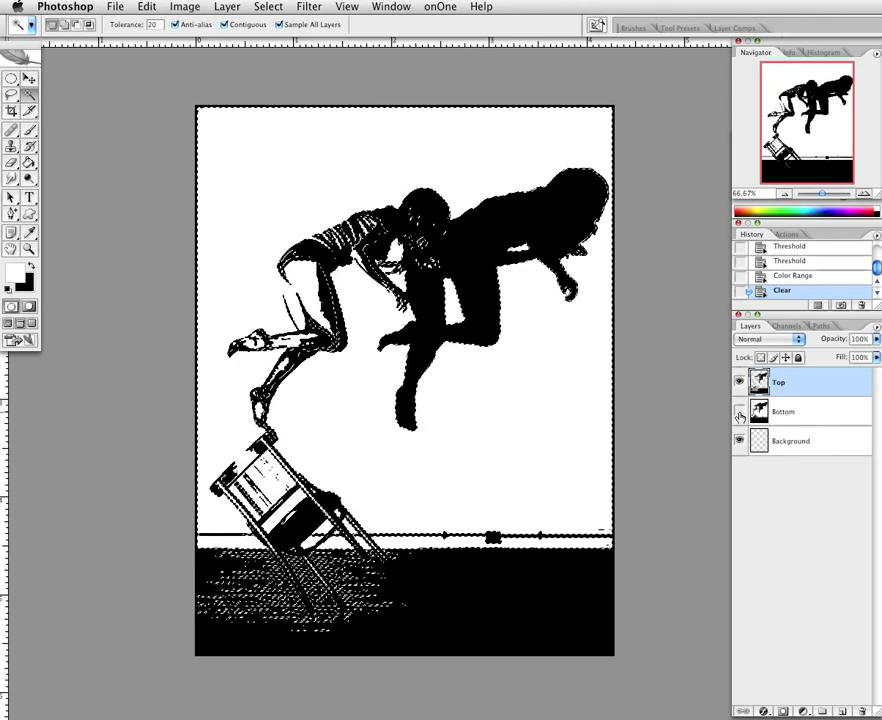
{"action": "left_click", "coordinate": [739, 414]}
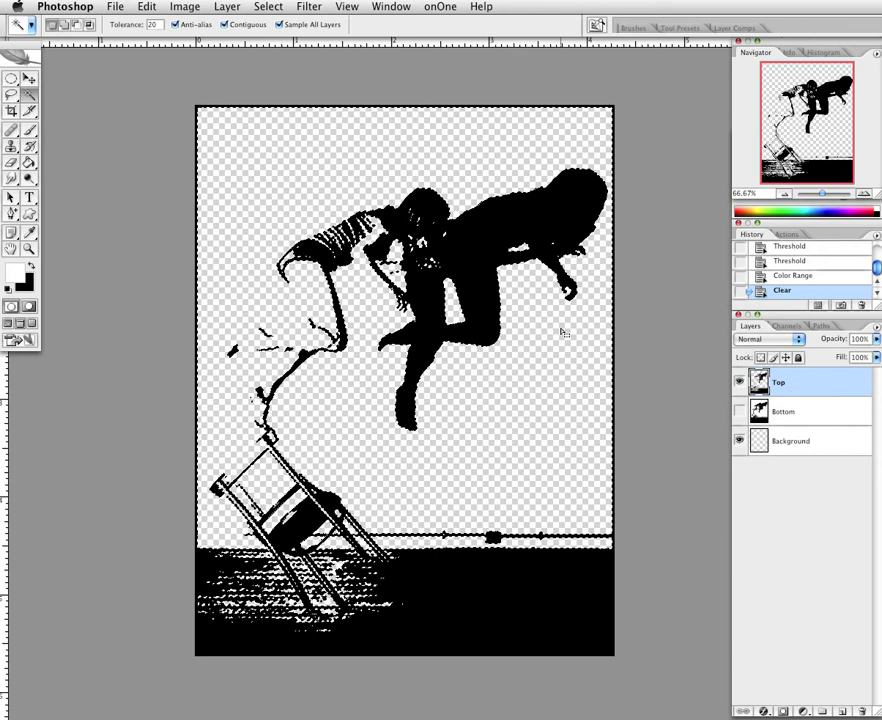
{"action": "left_click", "coordinate": [738, 411]}
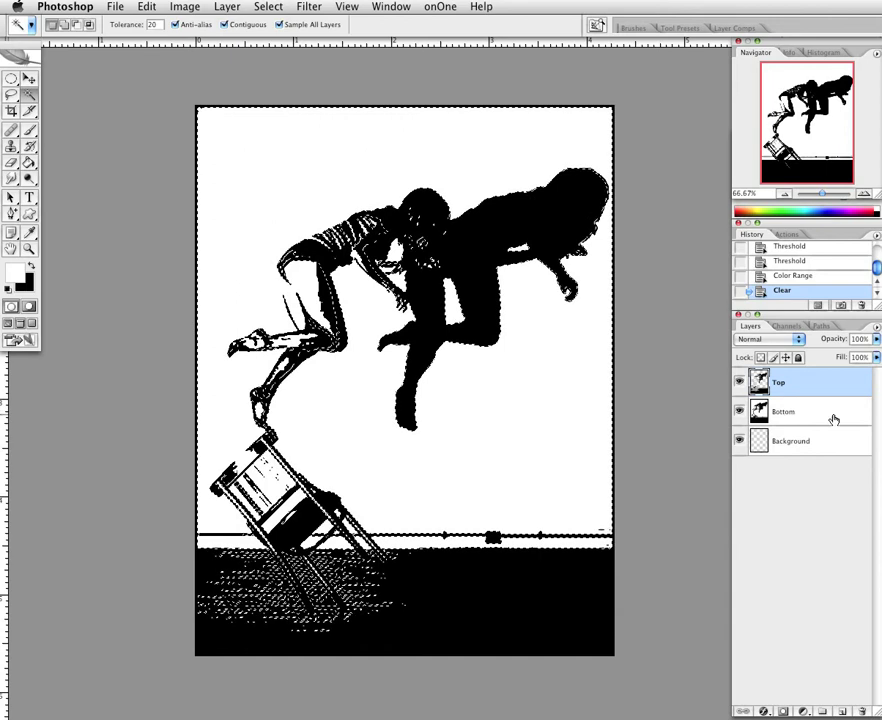
Select the white areas of the Bottom layer with Color Range at fuzziness 104 and delete them
{"action": "left_click", "coordinate": [834, 419]}
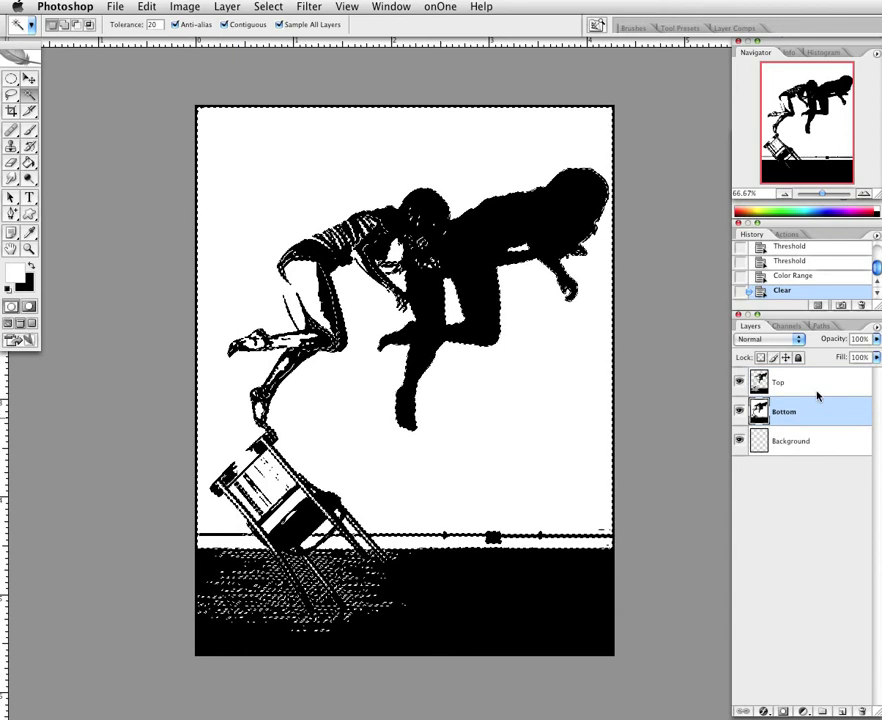
{"action": "left_click", "coordinate": [265, 7]}
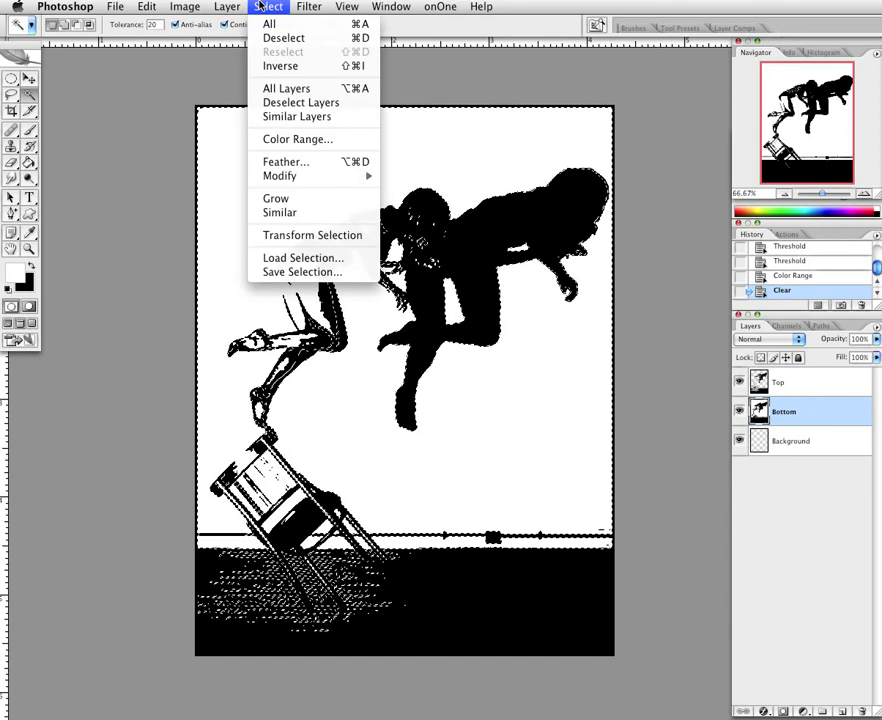
{"action": "left_click", "coordinate": [307, 142]}
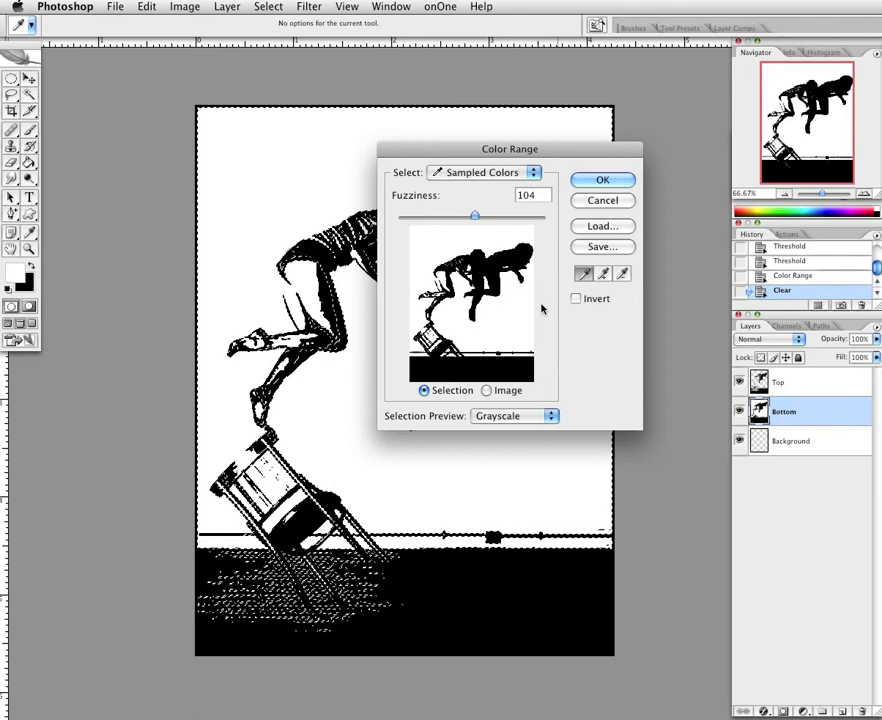
{"action": "left_click", "coordinate": [600, 179]}
{"action": "key", "text": "w"}
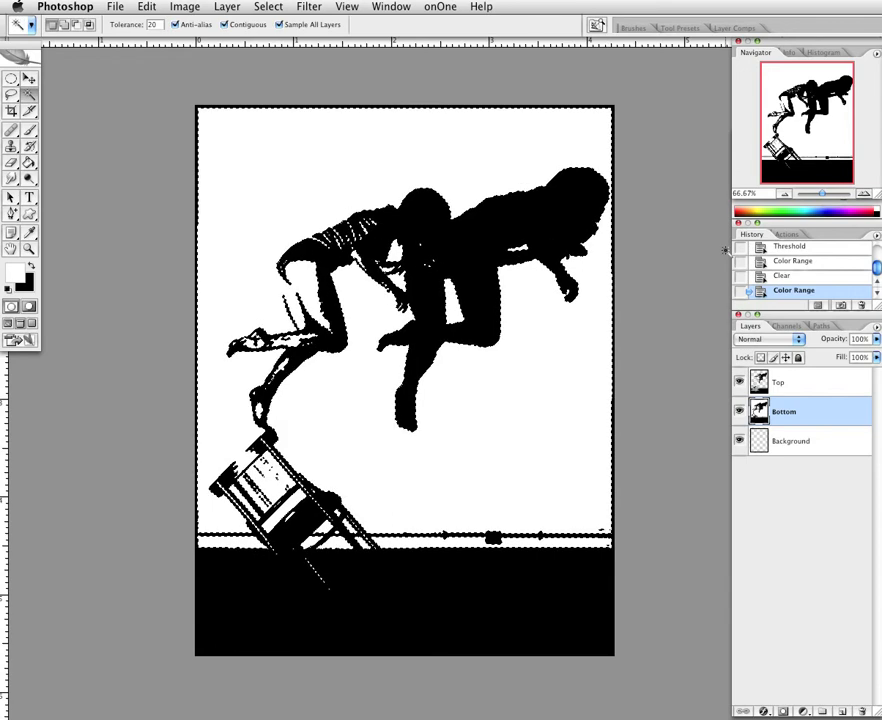
{"action": "key", "text": "Delete"}
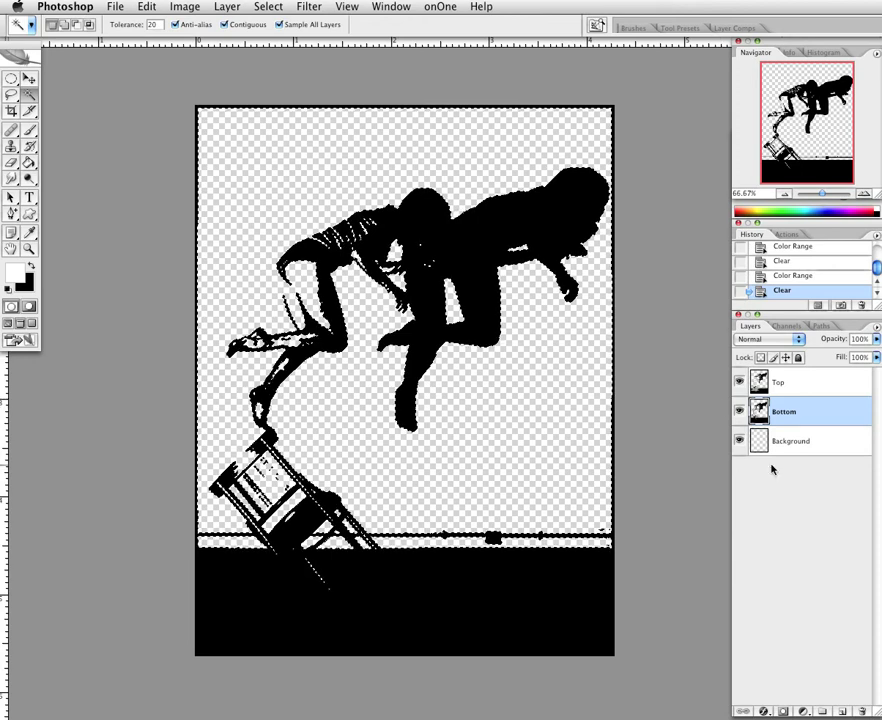
Clear the selection and fill the Background layer with white using the Paint Bucket
{"action": "left_click", "coordinate": [829, 441]}
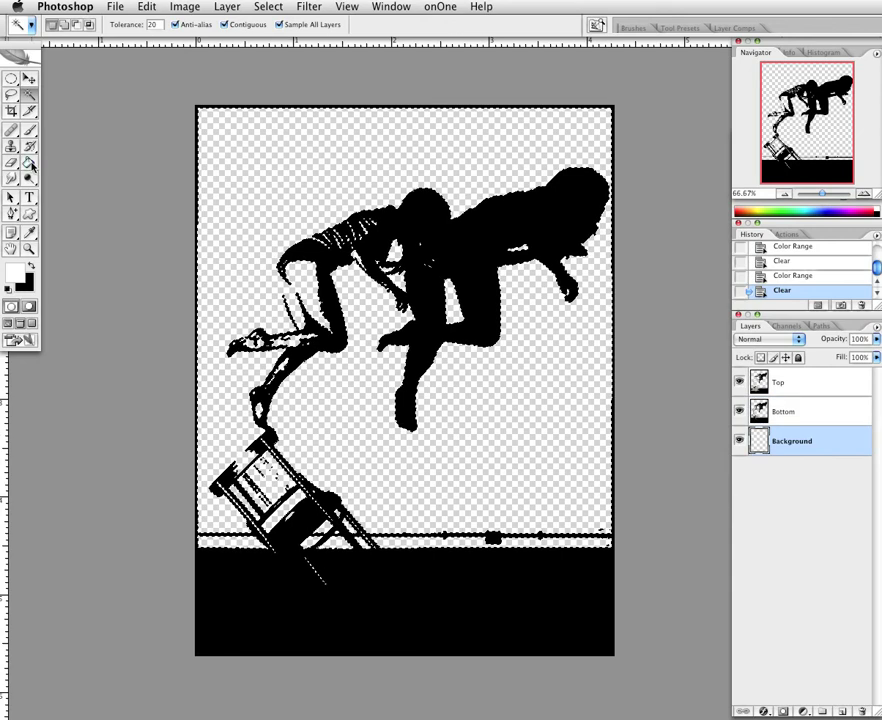
{"action": "left_click", "coordinate": [30, 164]}
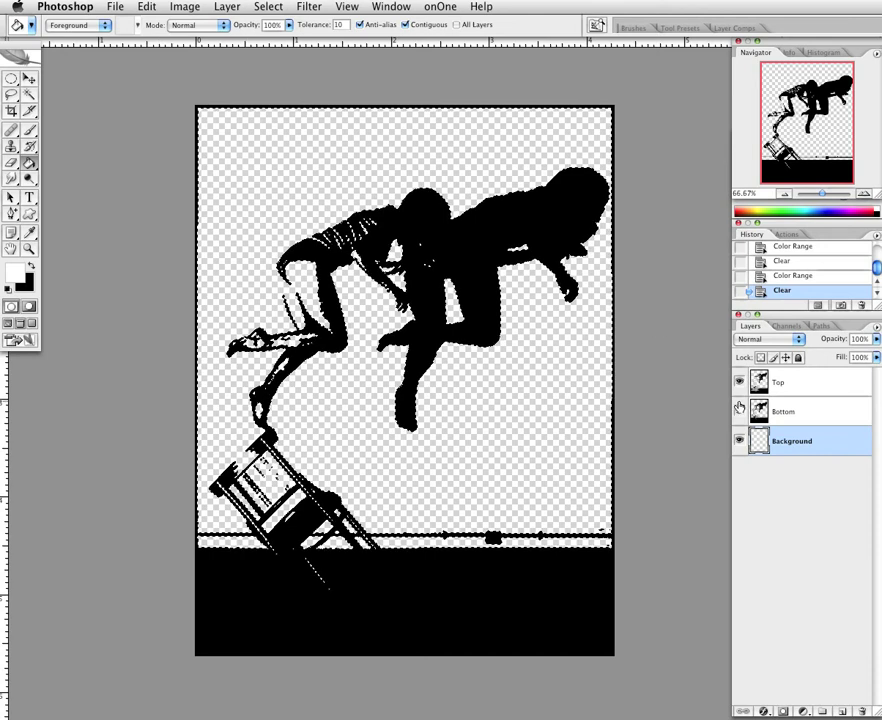
{"action": "left_click", "coordinate": [269, 6]}
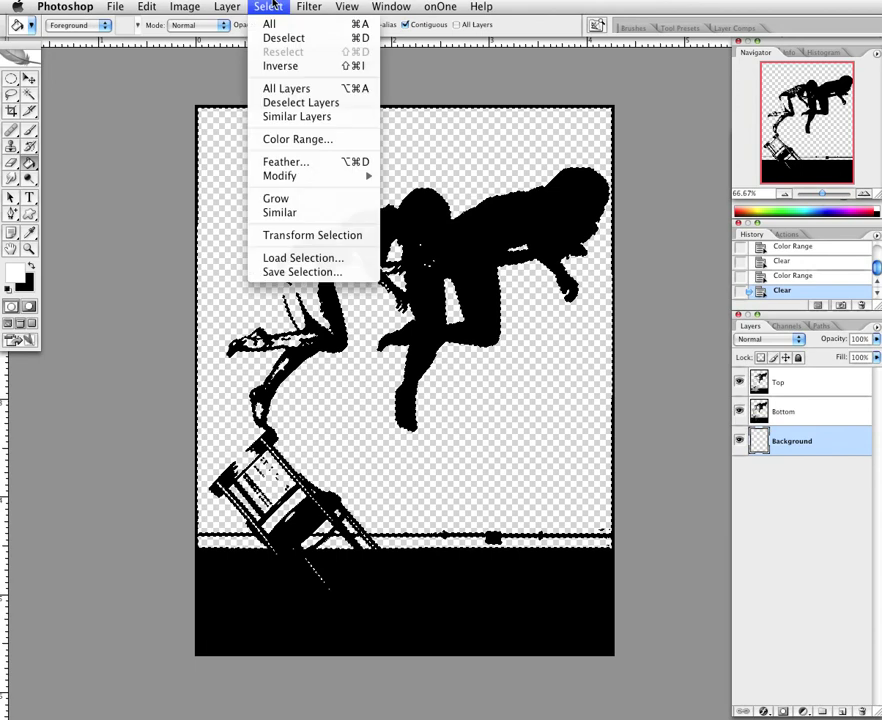
{"action": "left_click", "coordinate": [356, 44]}
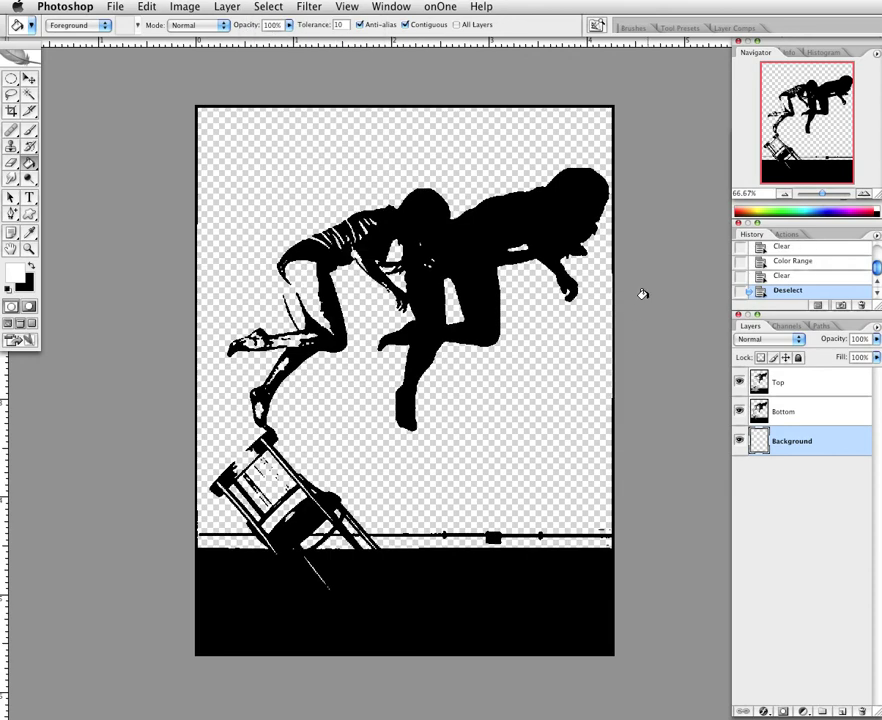
{"action": "left_click", "coordinate": [558, 367]}
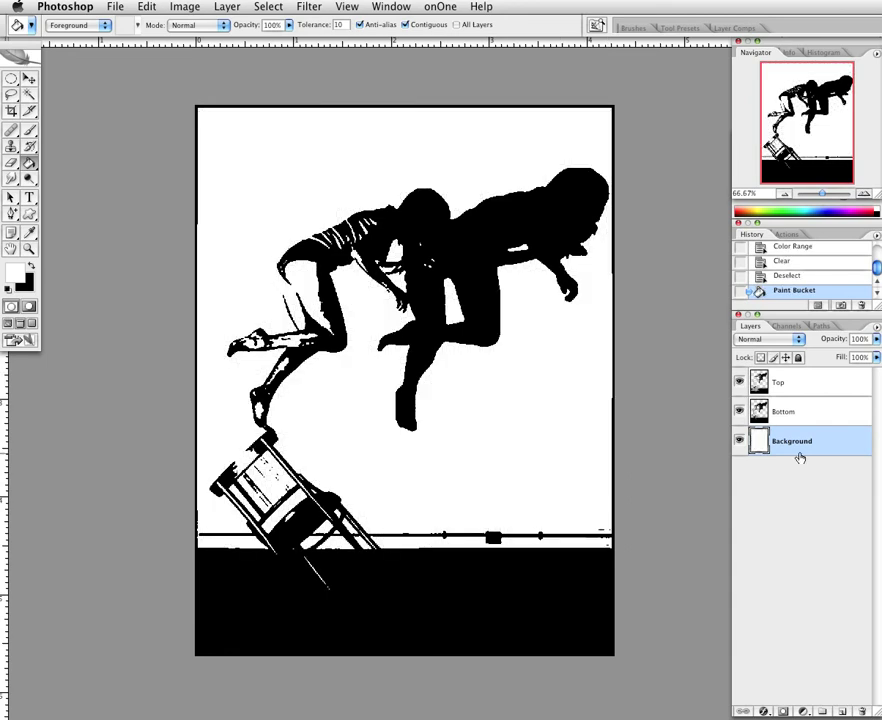
Hide the Top and Bottom layers to check the Background fill, and bring them back one at a time
{"action": "left_click_drag", "start_coordinate": [740, 412], "coordinate": [740, 386]}
{"action": "left_click", "coordinate": [740, 386]}
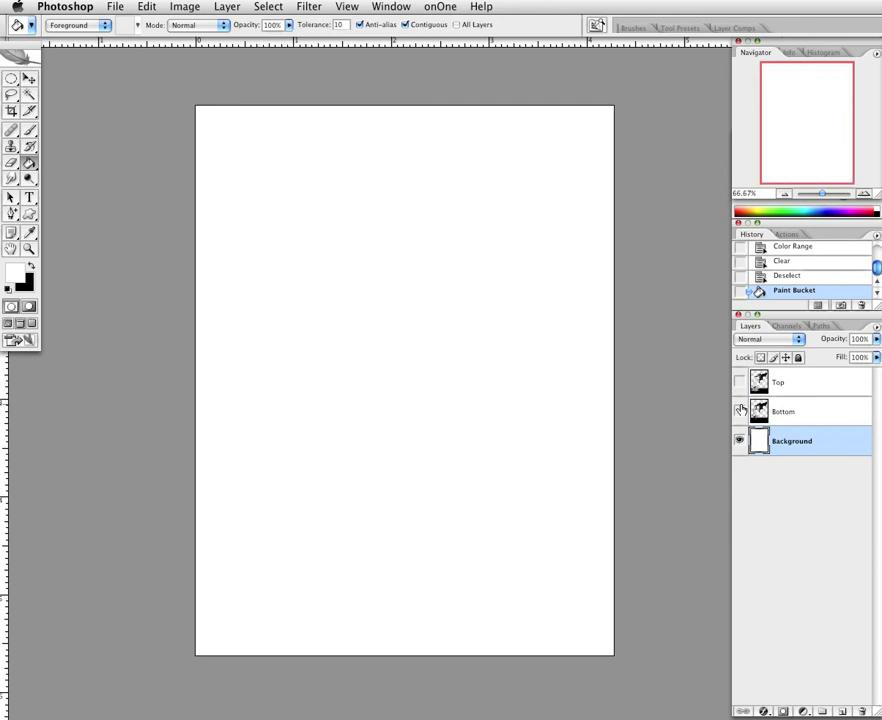
{"action": "left_click_drag", "start_coordinate": [740, 386], "coordinate": [740, 405]}
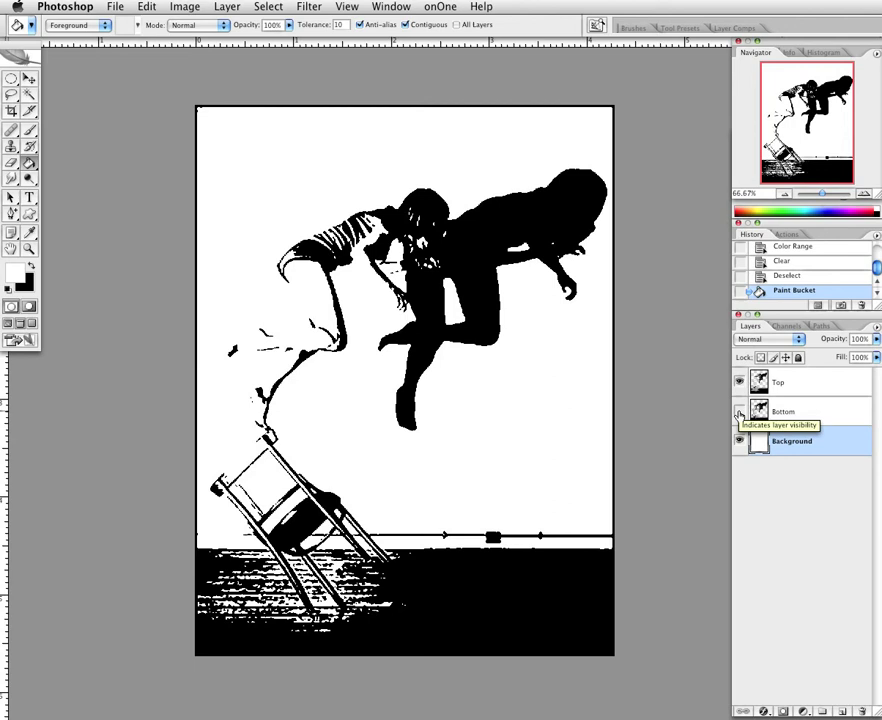
{"action": "left_click", "coordinate": [740, 412]}
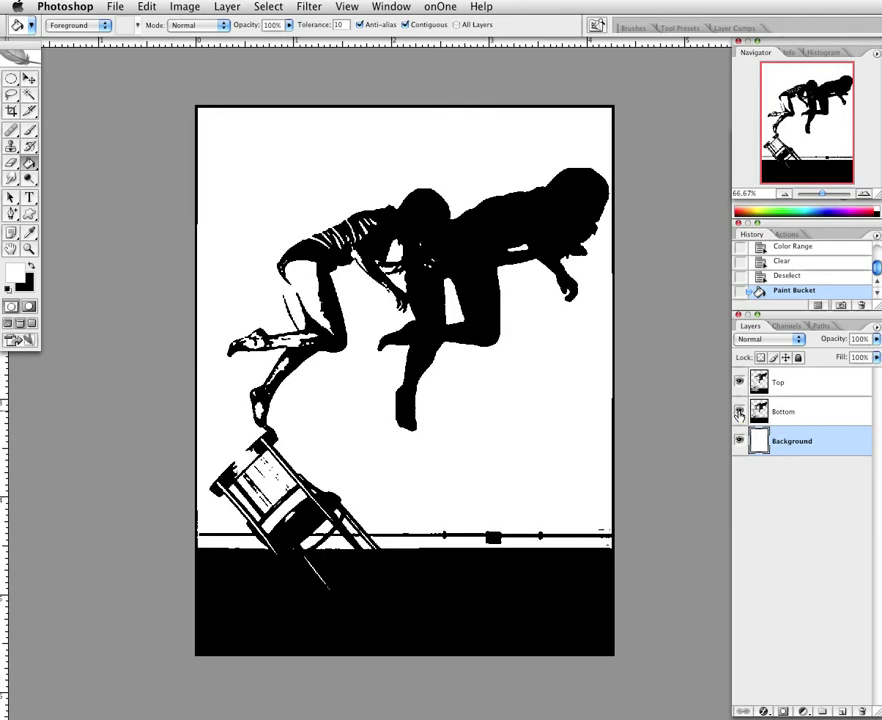
Colorize the Bottom layer with a Hue/Saturation adjustment and raise its Lightness to +33
{"action": "left_click", "coordinate": [816, 419]}
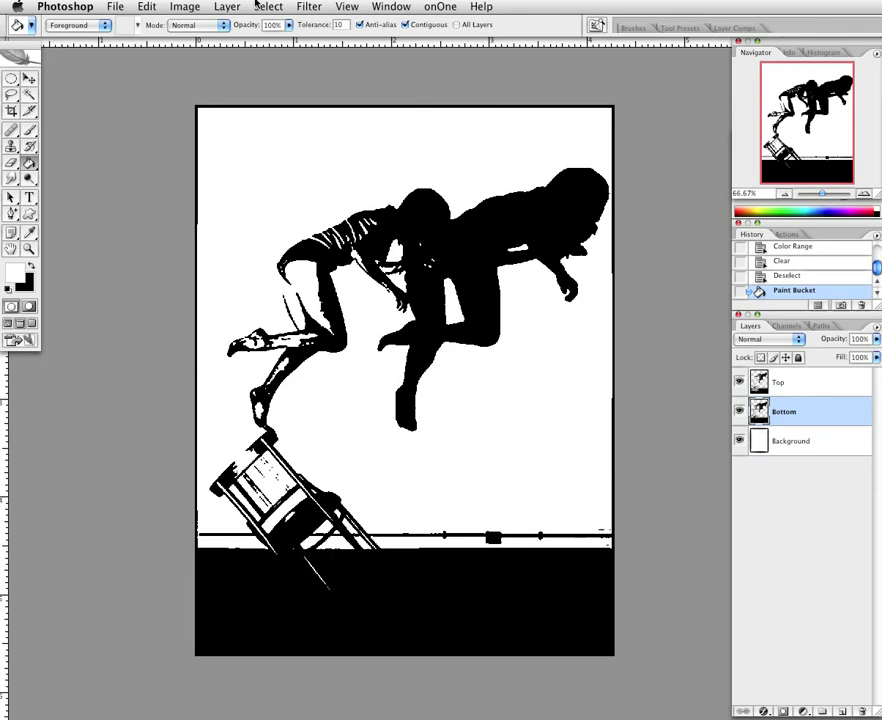
{"action": "left_click", "coordinate": [186, 6]}
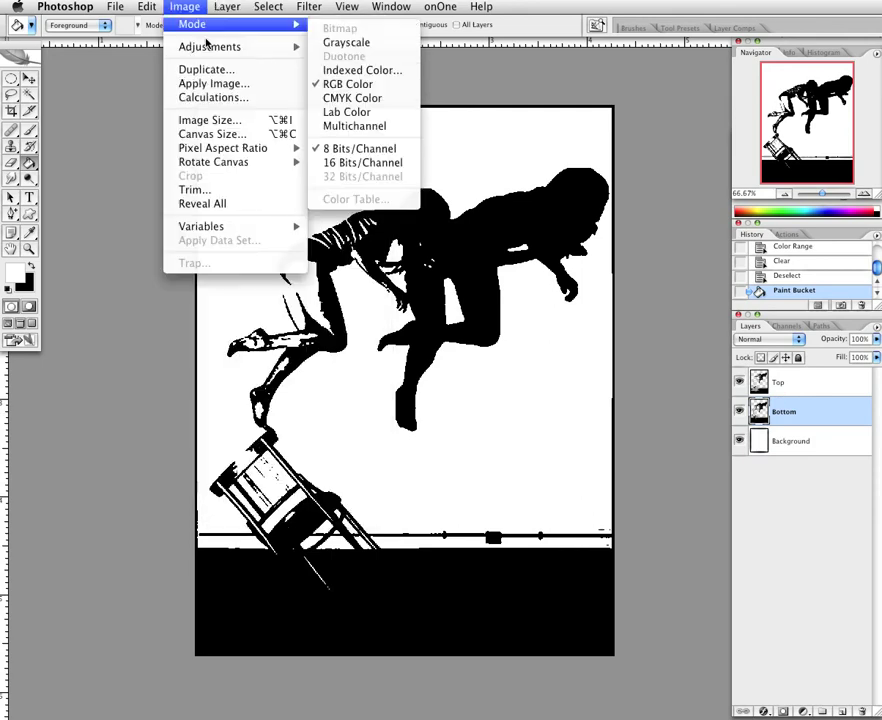
{"action": "mouse_move", "coordinate": [265, 47]}
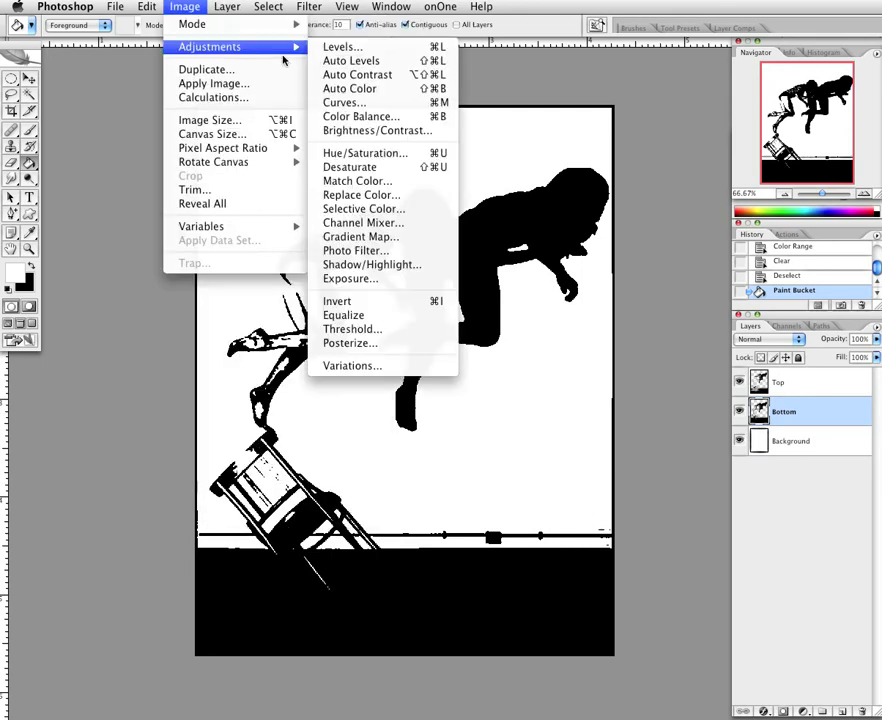
{"action": "left_click", "coordinate": [392, 153]}
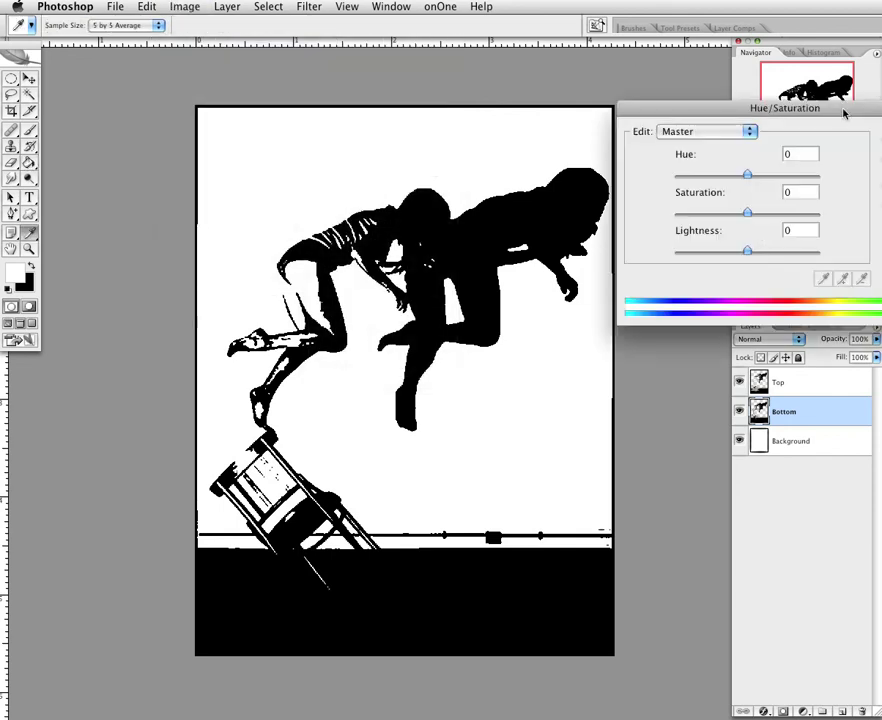
{"action": "left_click_drag", "start_coordinate": [843, 113], "coordinate": [513, 415]}
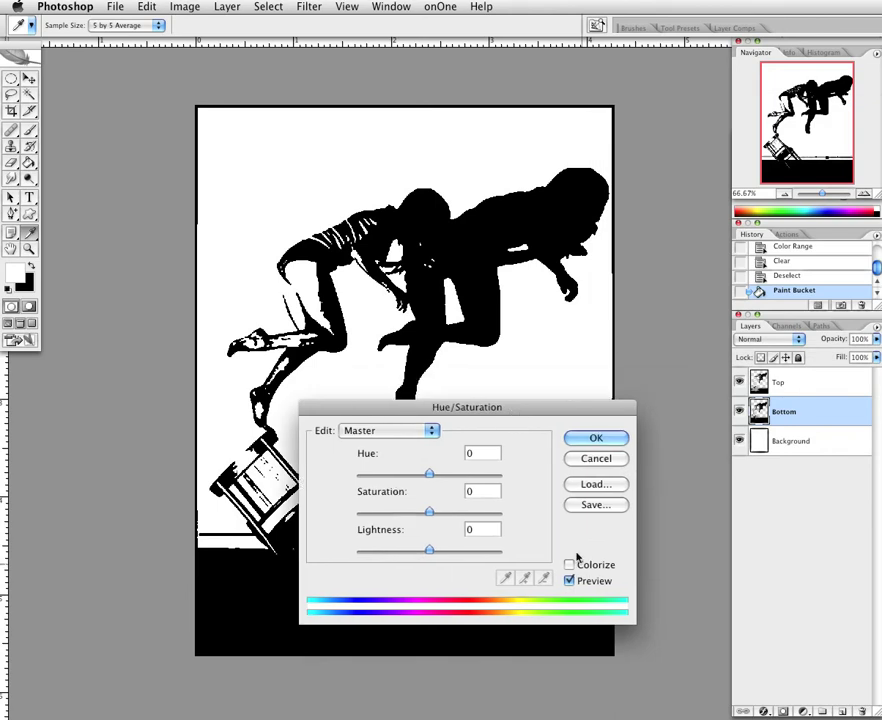
{"action": "left_click", "coordinate": [569, 565]}
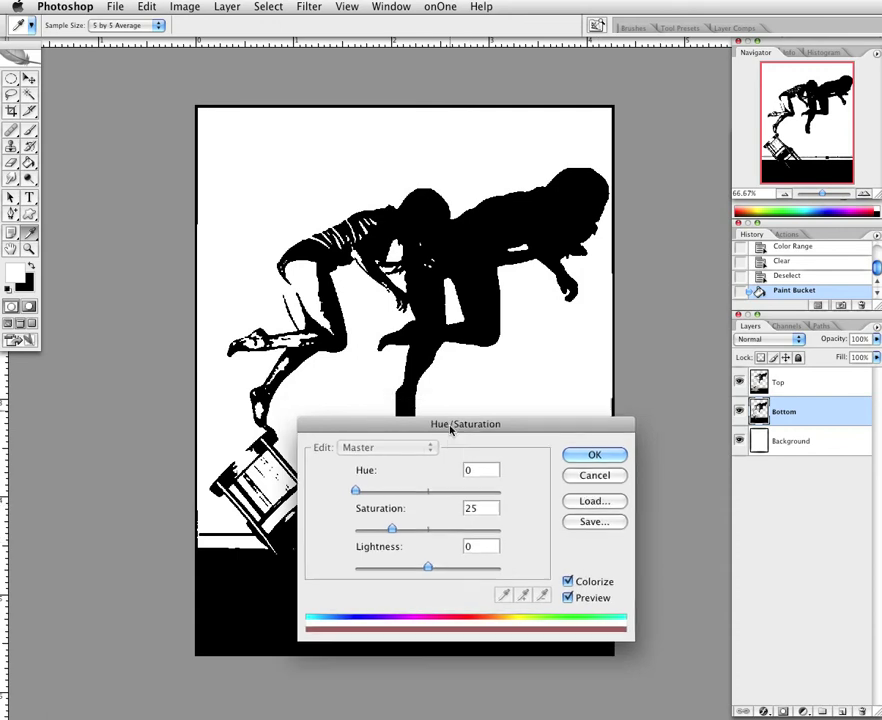
{"action": "left_click_drag", "start_coordinate": [449, 412], "coordinate": [482, 447]}
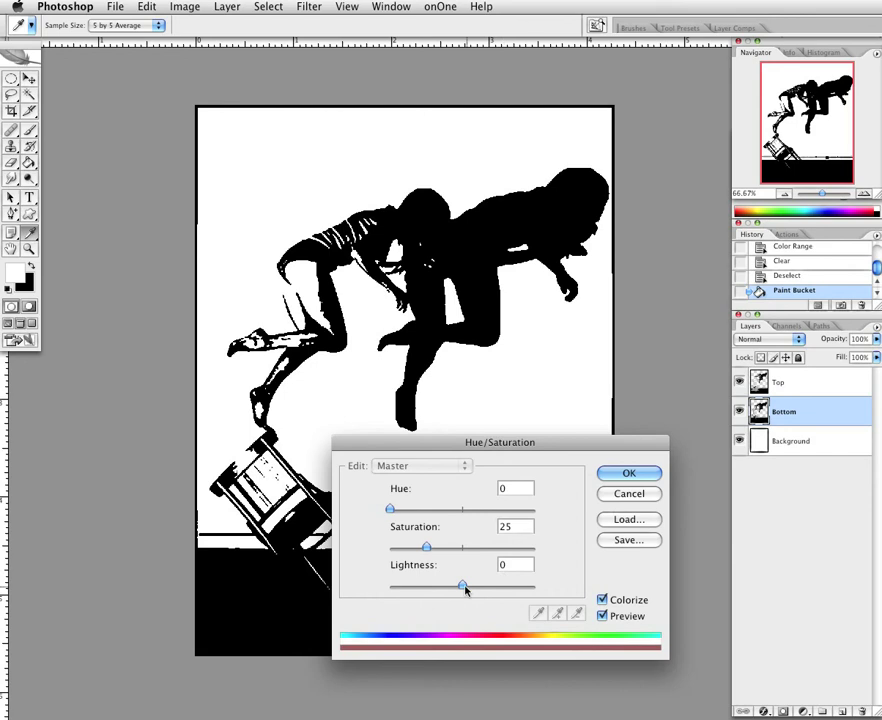
{"action": "left_click_drag", "start_coordinate": [464, 590], "coordinate": [487, 590]}
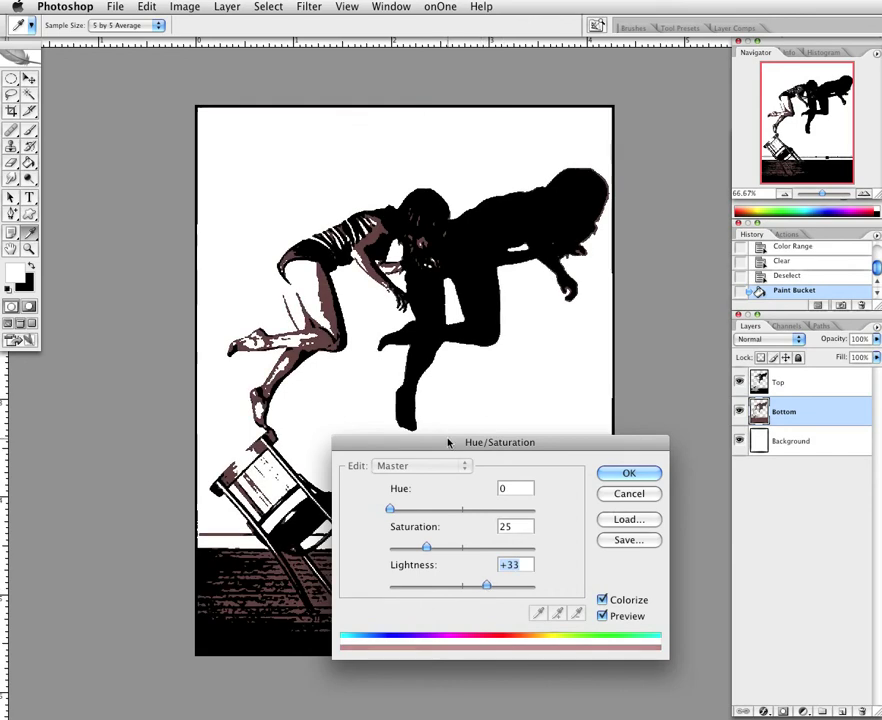
Try blue and green tints for the Bottom layer, raising Saturation to 96 and setting Hue to 131
{"action": "left_click_drag", "start_coordinate": [448, 442], "coordinate": [704, 254]}
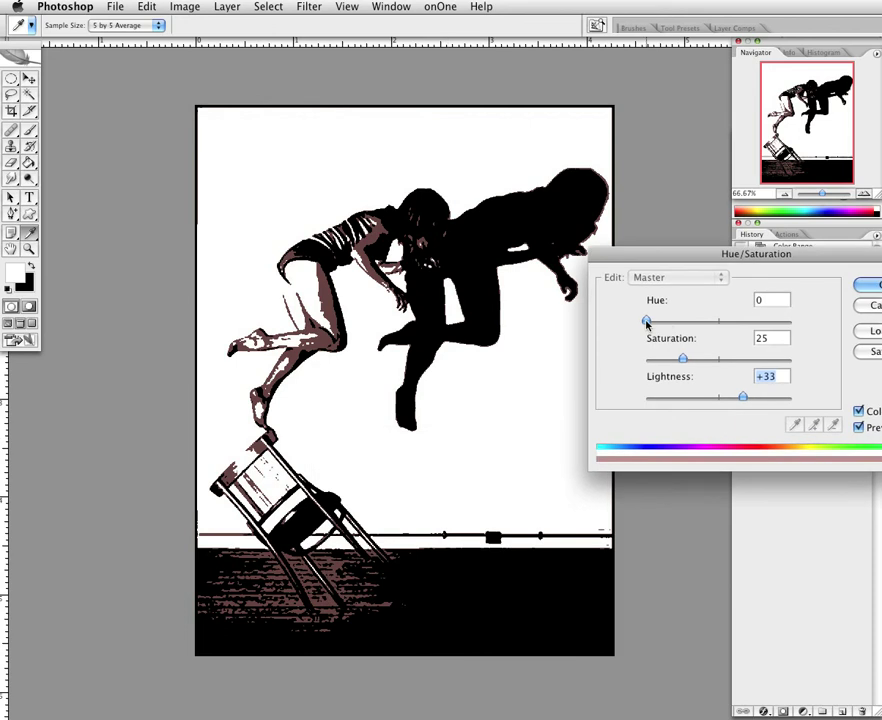
{"action": "left_click_drag", "start_coordinate": [646, 322], "coordinate": [732, 335]}
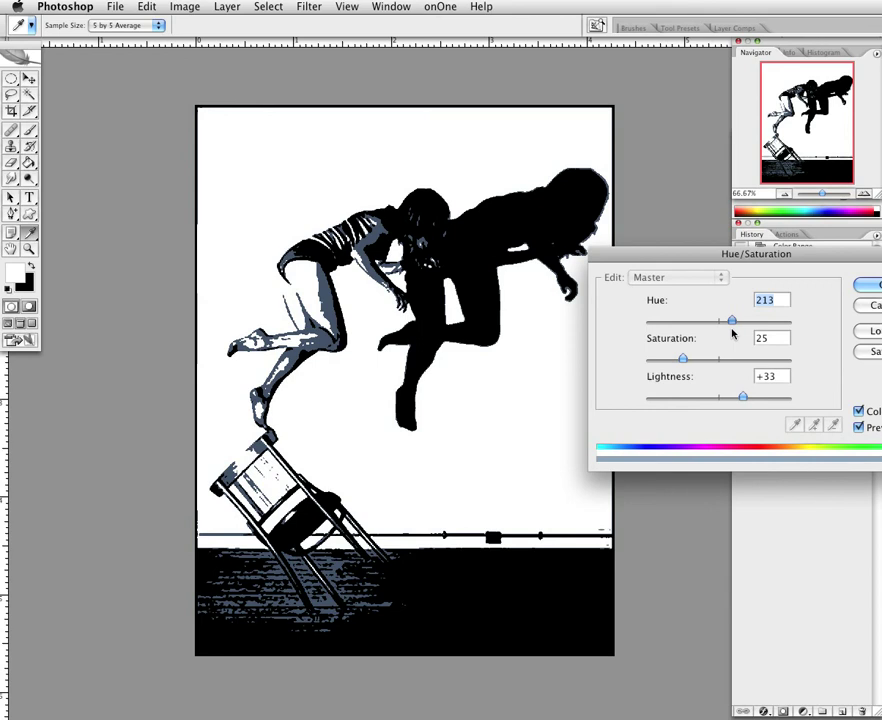
{"action": "left_click_drag", "start_coordinate": [732, 334], "coordinate": [788, 366]}
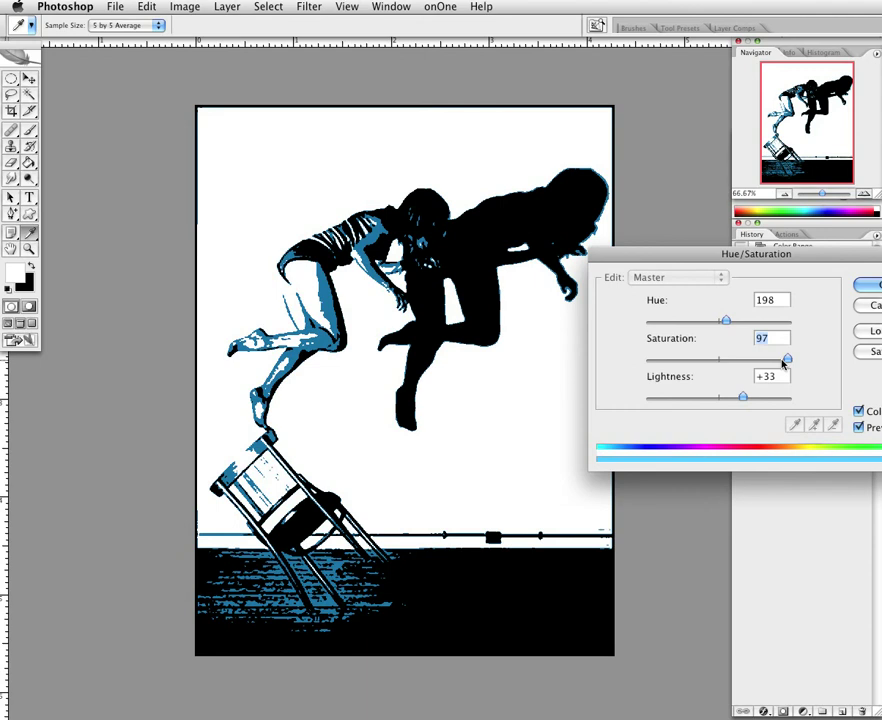
{"action": "left_click_drag", "start_coordinate": [789, 362], "coordinate": [787, 362]}
{"action": "left_click_drag", "start_coordinate": [726, 321], "coordinate": [699, 320]}
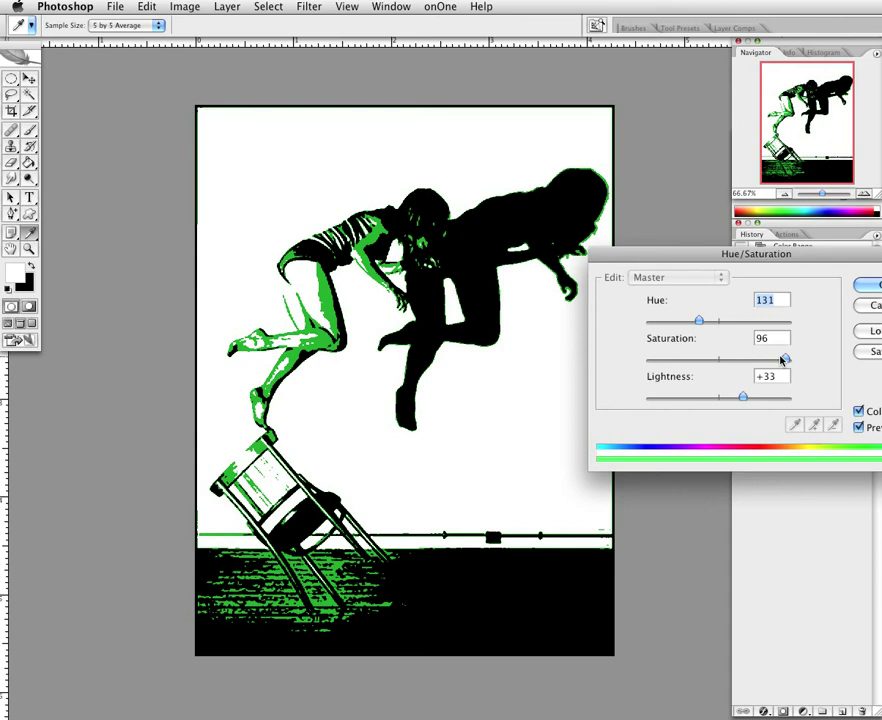
Make the Bottom layer light gray with Saturation 0 and Lightness +61, and apply the adjustment
{"action": "left_click_drag", "start_coordinate": [786, 361], "coordinate": [645, 359]}
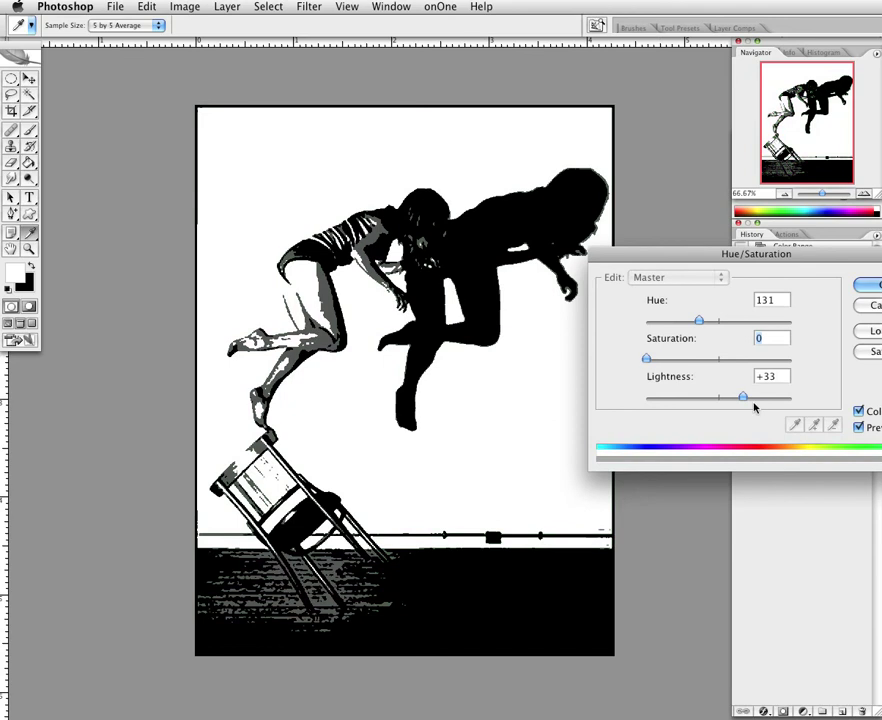
{"action": "left_click_drag", "start_coordinate": [743, 398], "coordinate": [762, 397]}
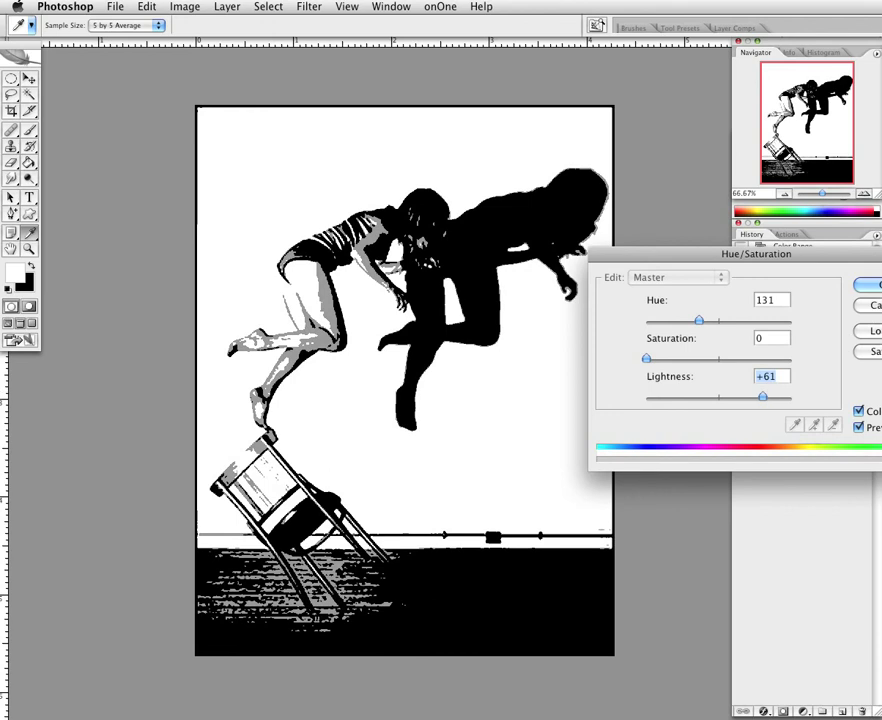
{"action": "left_click_drag", "start_coordinate": [879, 250], "coordinate": [823, 261]}
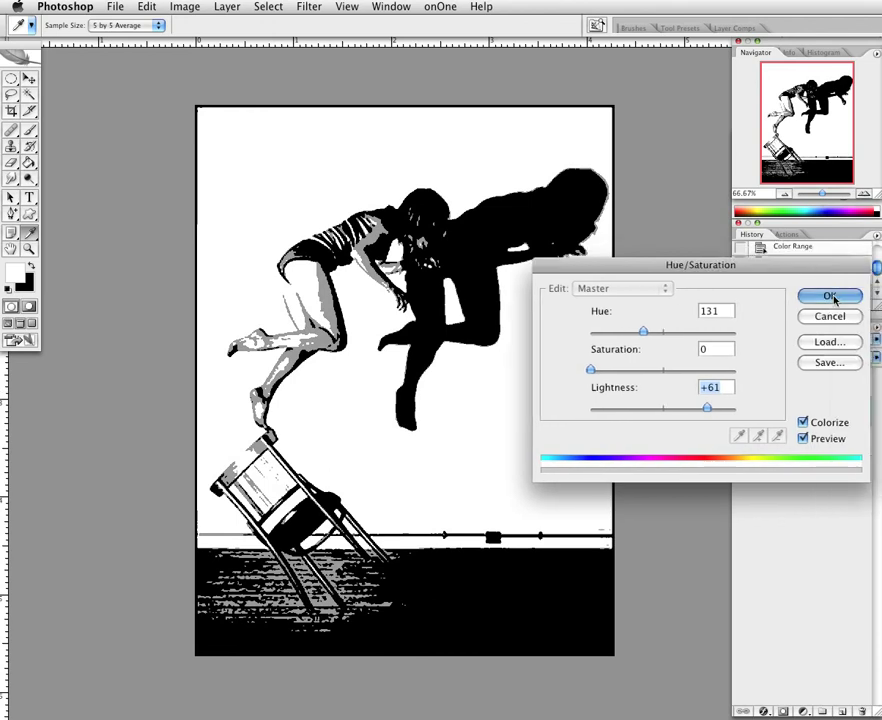
{"action": "left_click", "coordinate": [829, 296]}
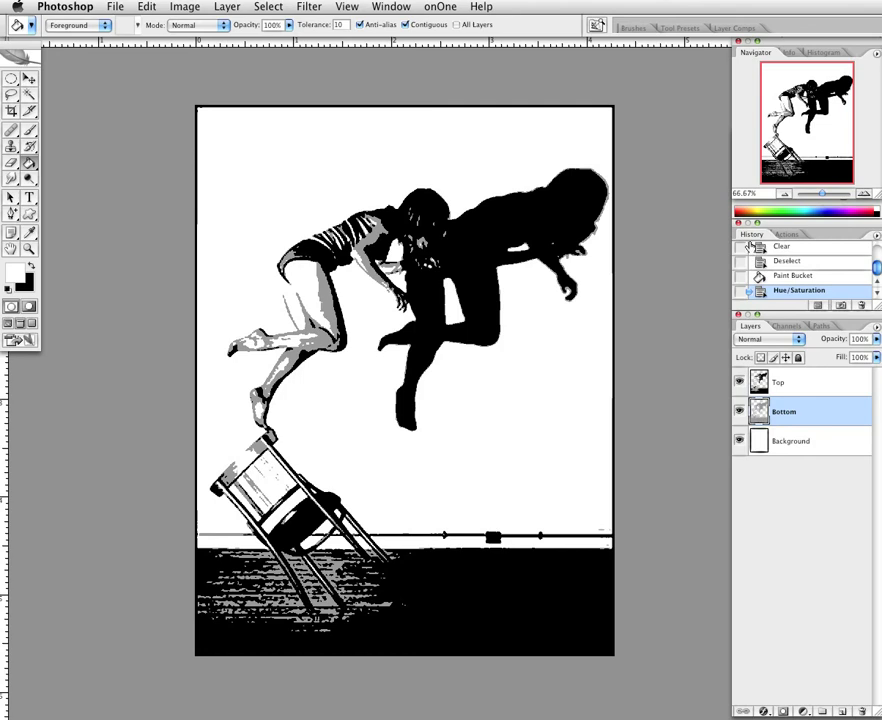
Flatten the Top, Bottom and Background layers into one layer and switch to the Move tool
{"action": "left_click", "coordinate": [822, 390]}
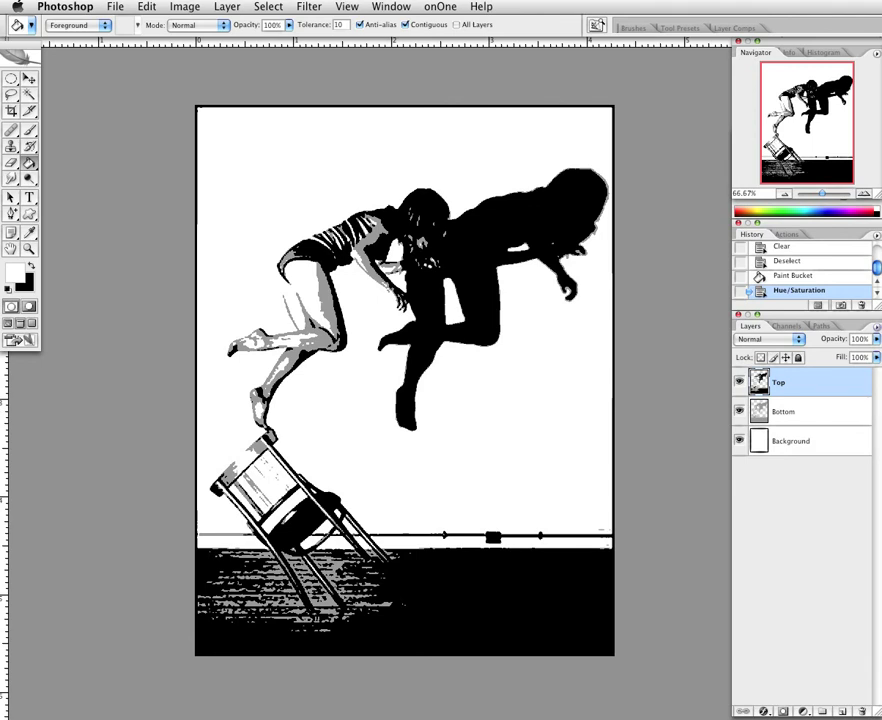
{"action": "left_click", "coordinate": [845, 435]}
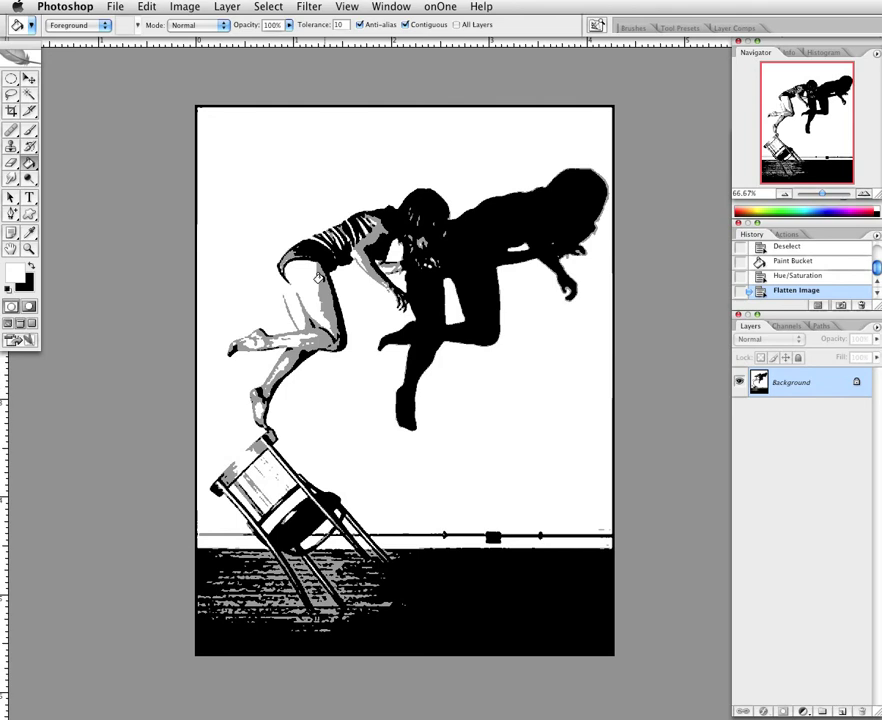
{"action": "key", "text": "v"}
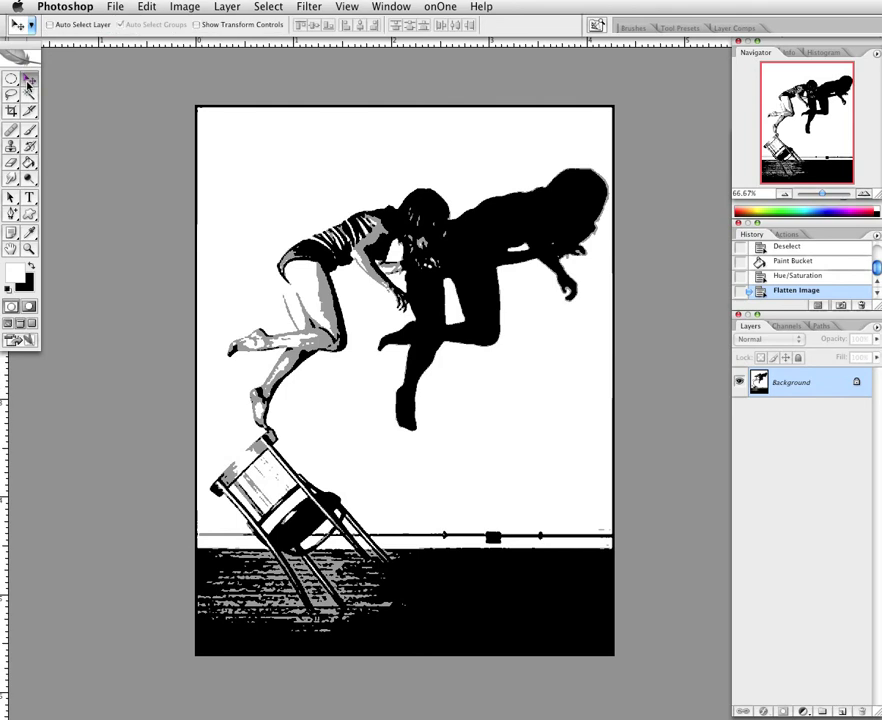
Open the Artistic Cutout filter for the flattened image
{"action": "left_click", "coordinate": [309, 6]}
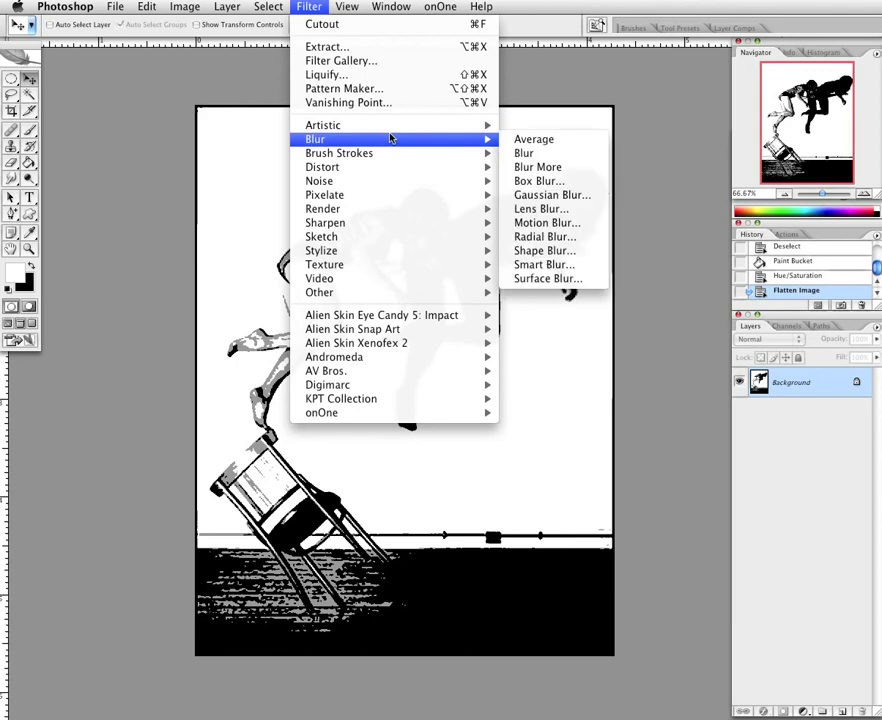
{"action": "mouse_move", "coordinate": [400, 125]}
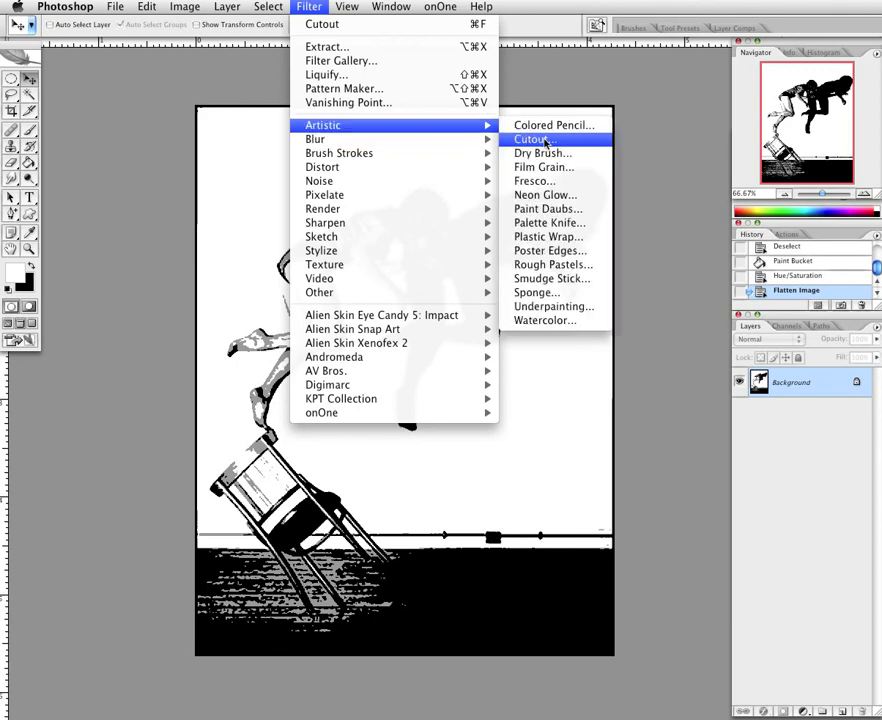
{"action": "left_click", "coordinate": [553, 142]}
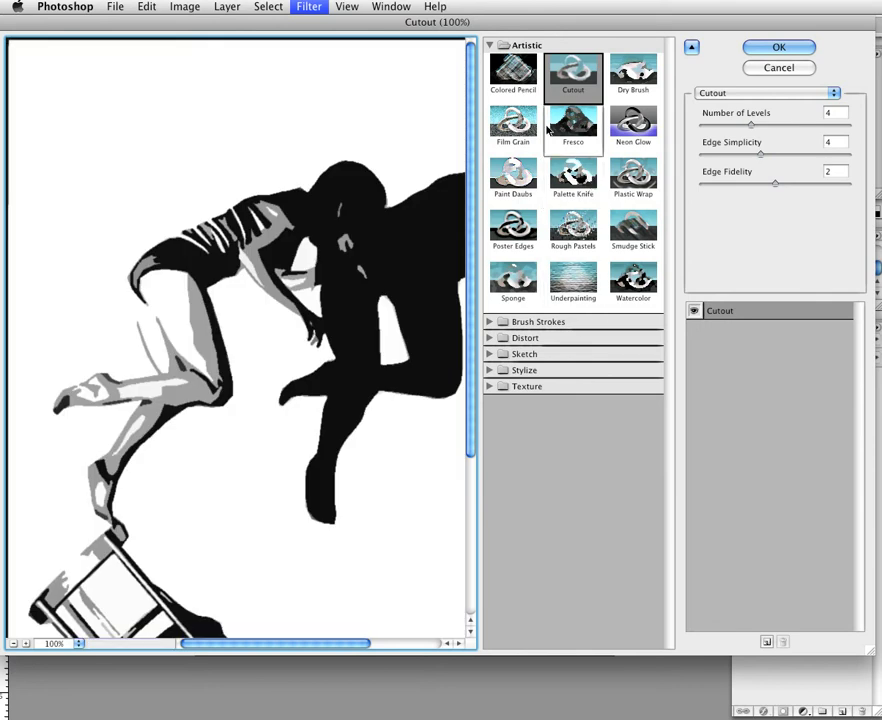
Preview other Artistic filters on the image, including Colored Pencil, Dry Brush, Neon Glow, Palette Knife and Poster Edges
{"action": "left_click", "coordinate": [535, 77]}
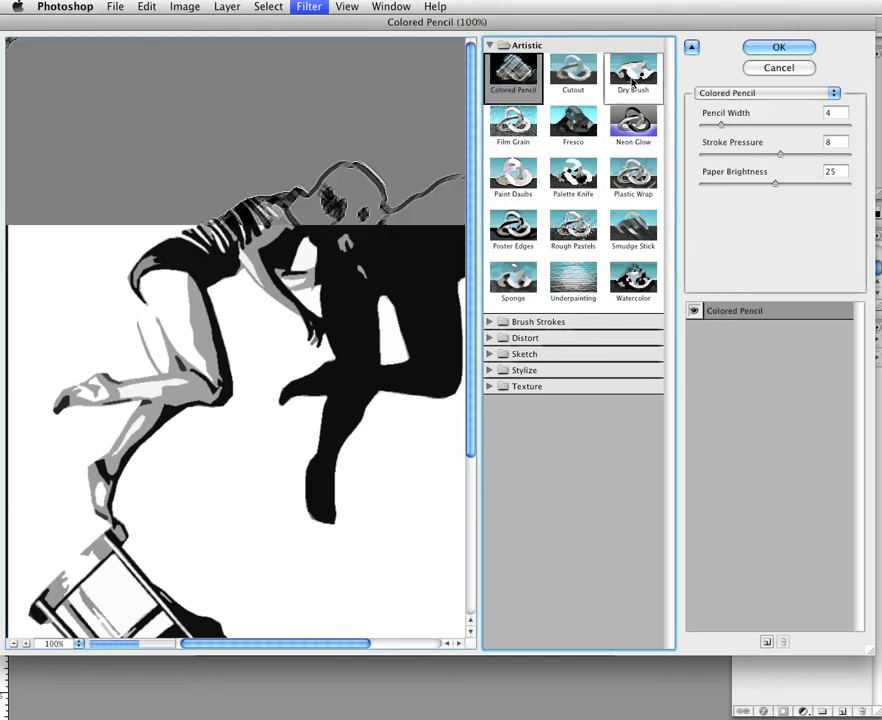
{"action": "left_click", "coordinate": [633, 80]}
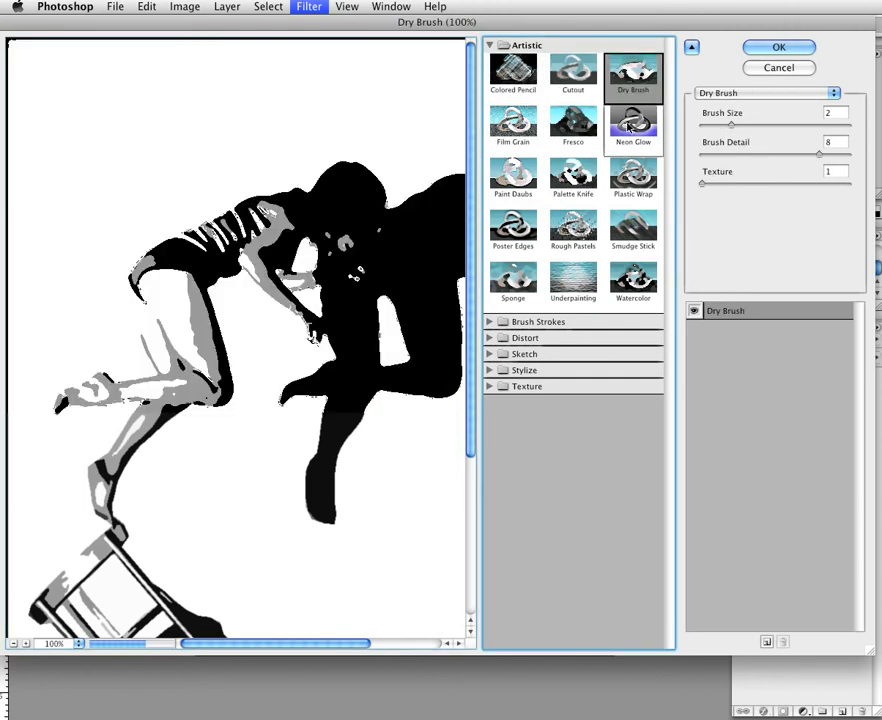
{"action": "left_click", "coordinate": [625, 125]}
{"action": "left_click", "coordinate": [592, 128]}
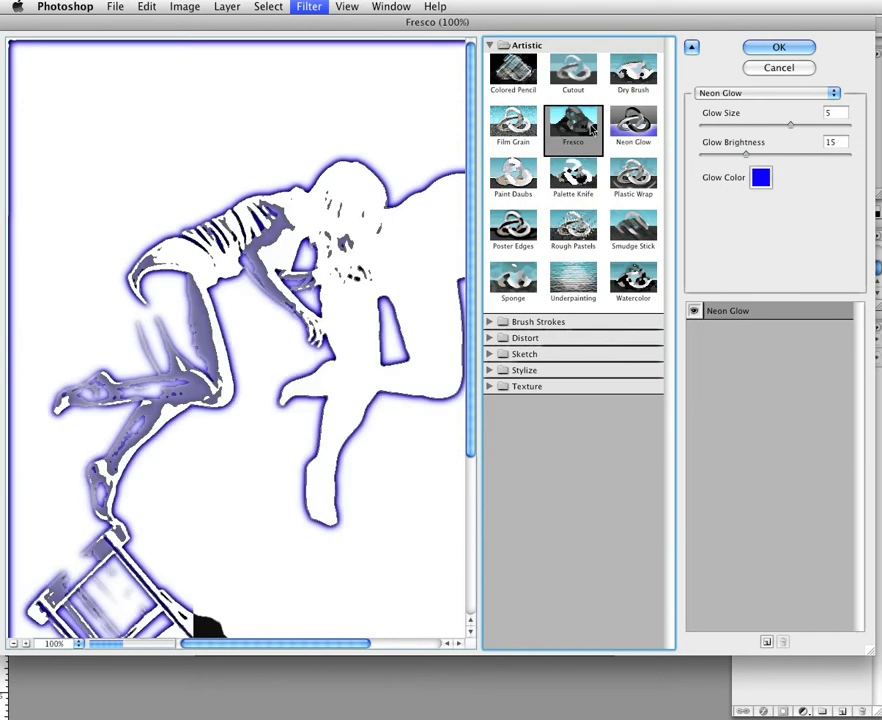
{"action": "left_click", "coordinate": [570, 180]}
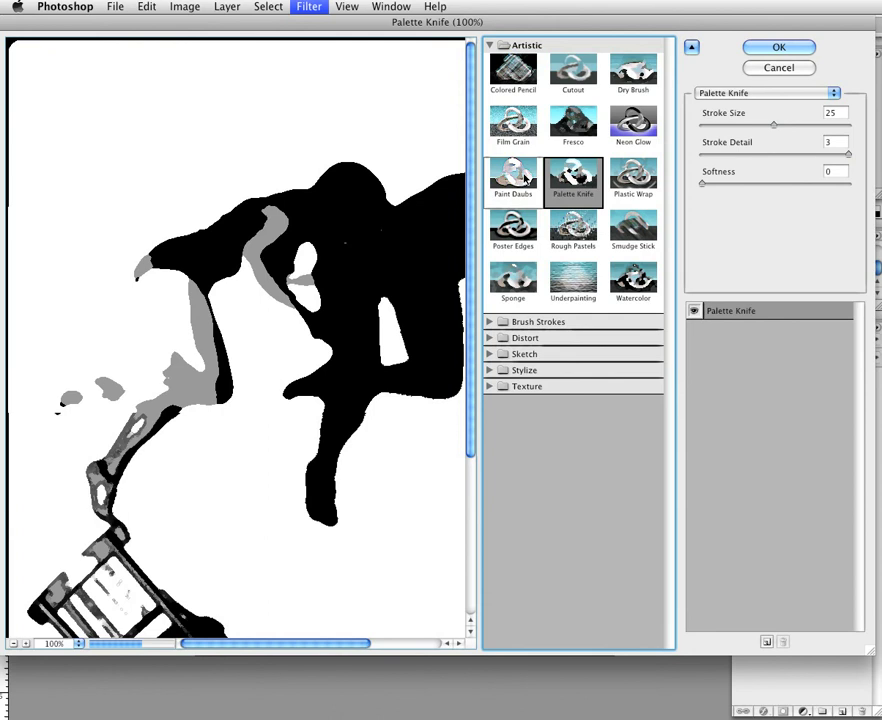
{"action": "left_click", "coordinate": [525, 178]}
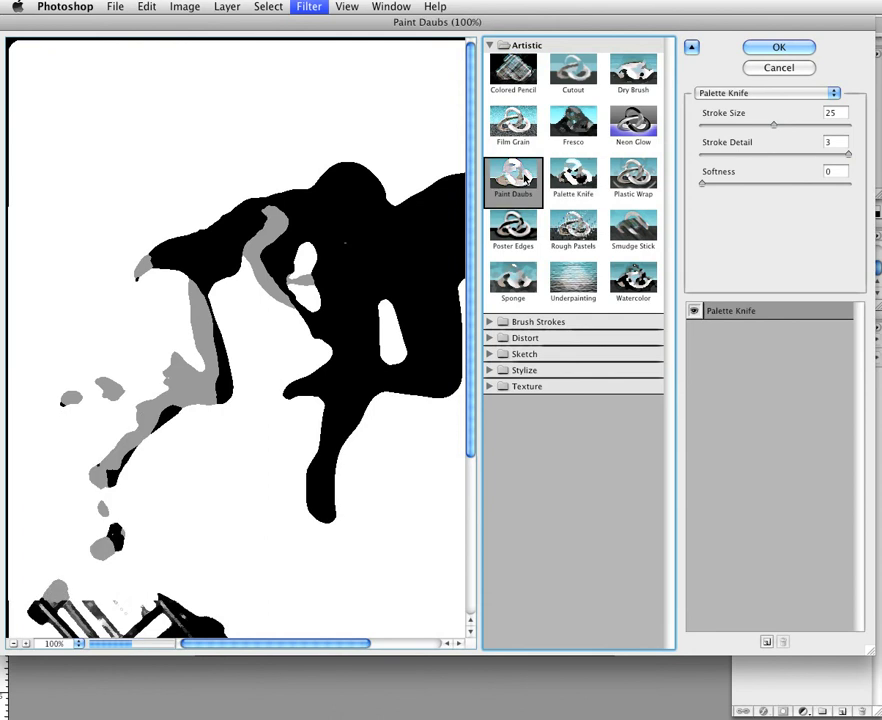
{"action": "left_click", "coordinate": [524, 236]}
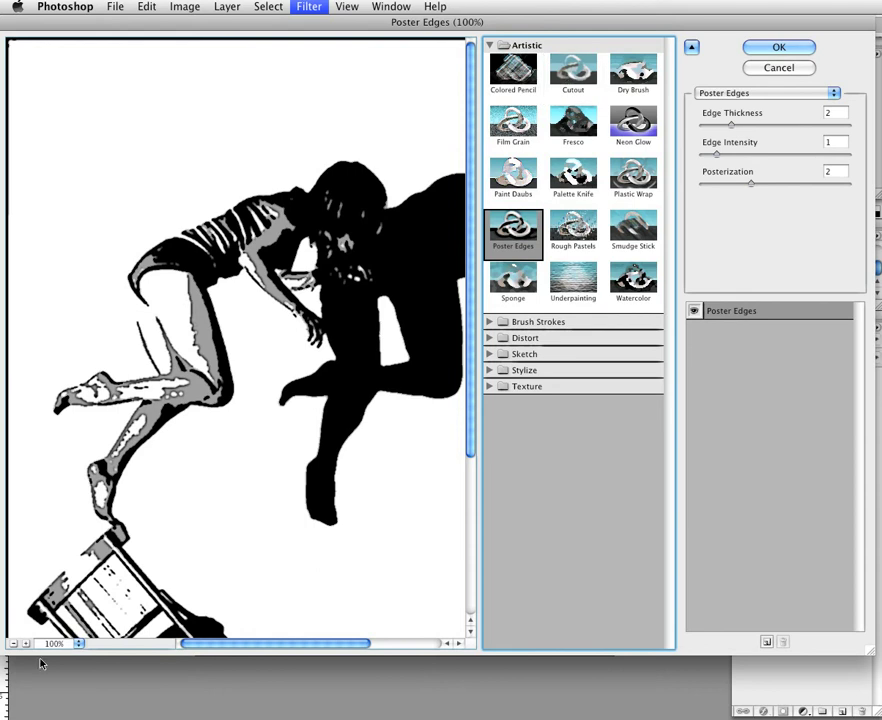
Fit the whole image in the preview at 66.7% and compare the Cutout effect with Poster Edges
{"action": "left_click", "coordinate": [14, 644]}
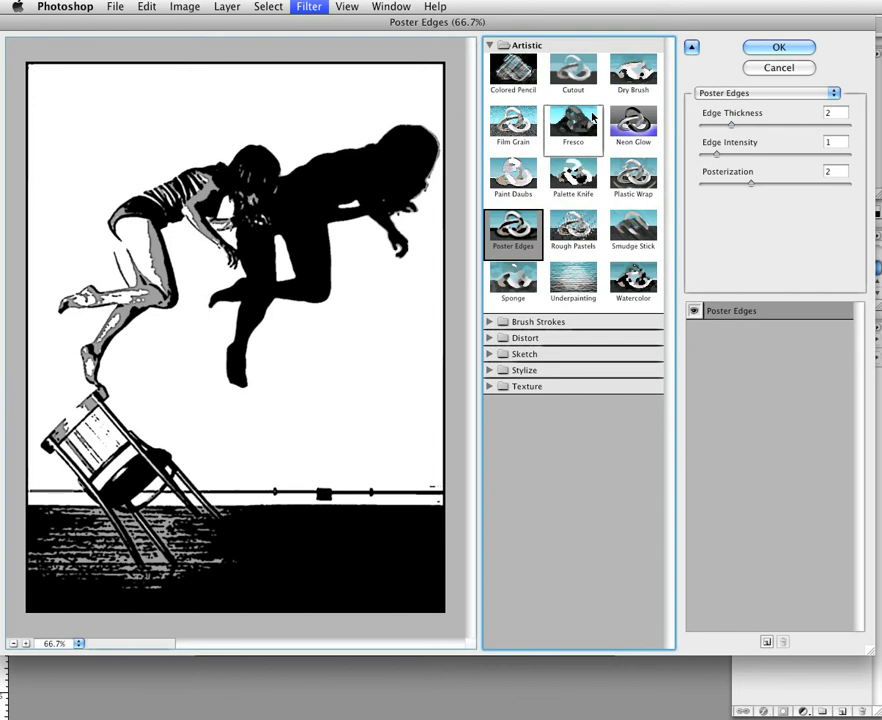
{"action": "left_click", "coordinate": [580, 84]}
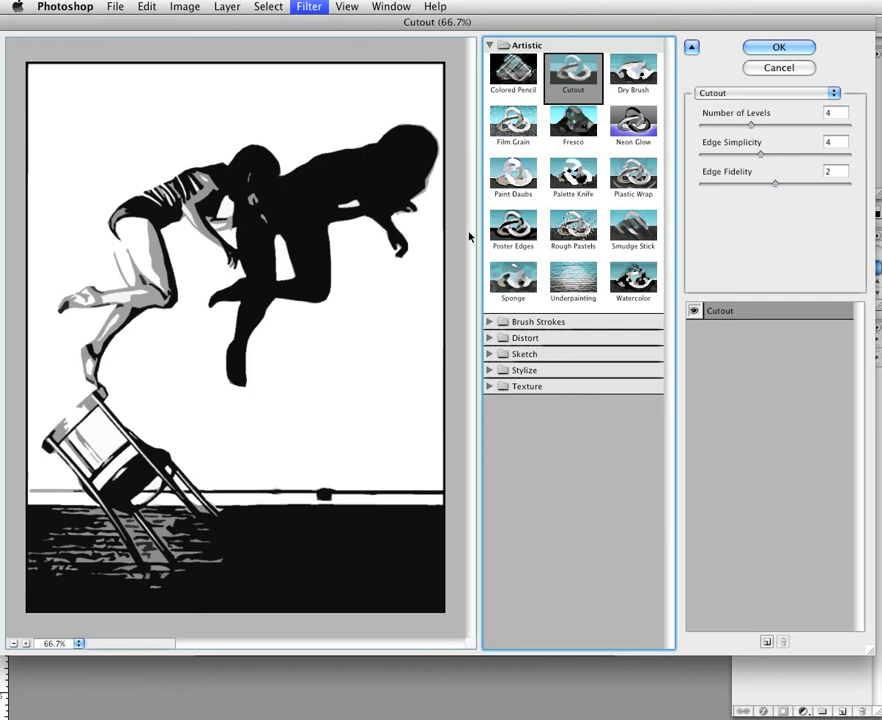
{"action": "left_click", "coordinate": [513, 232]}
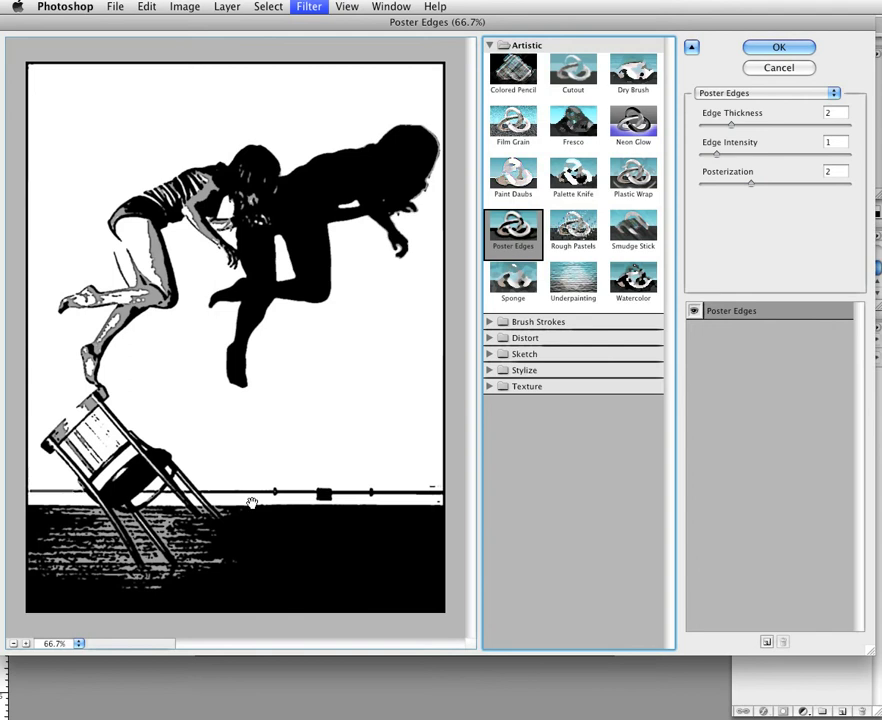
Switch the preview back to the Cutout filter and test Edge Simplicity values of 9, 2 and 4
{"action": "left_click", "coordinate": [578, 94]}
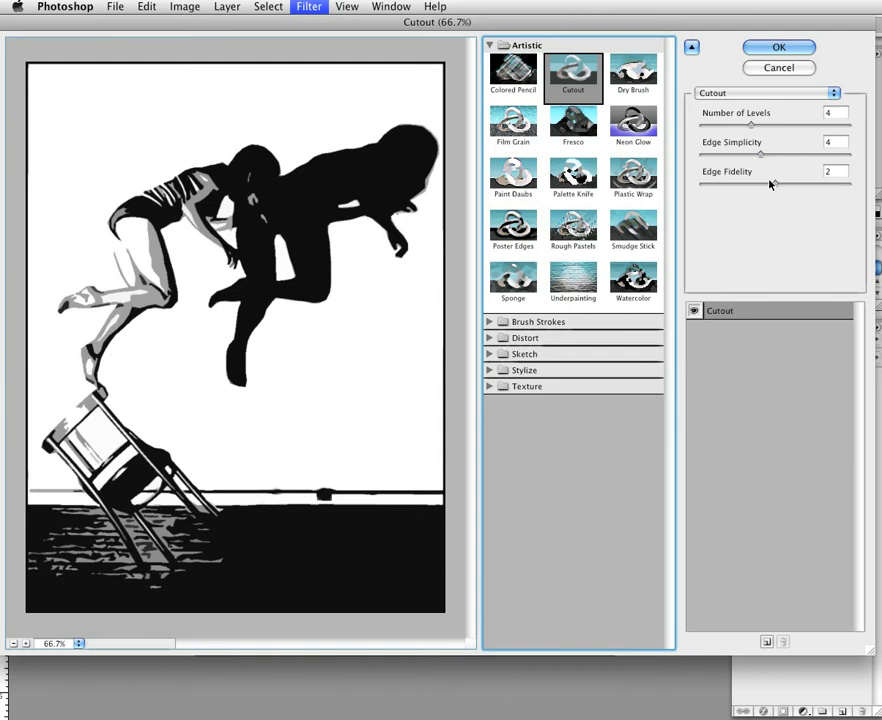
{"action": "left_click_drag", "start_coordinate": [760, 155], "coordinate": [838, 155]}
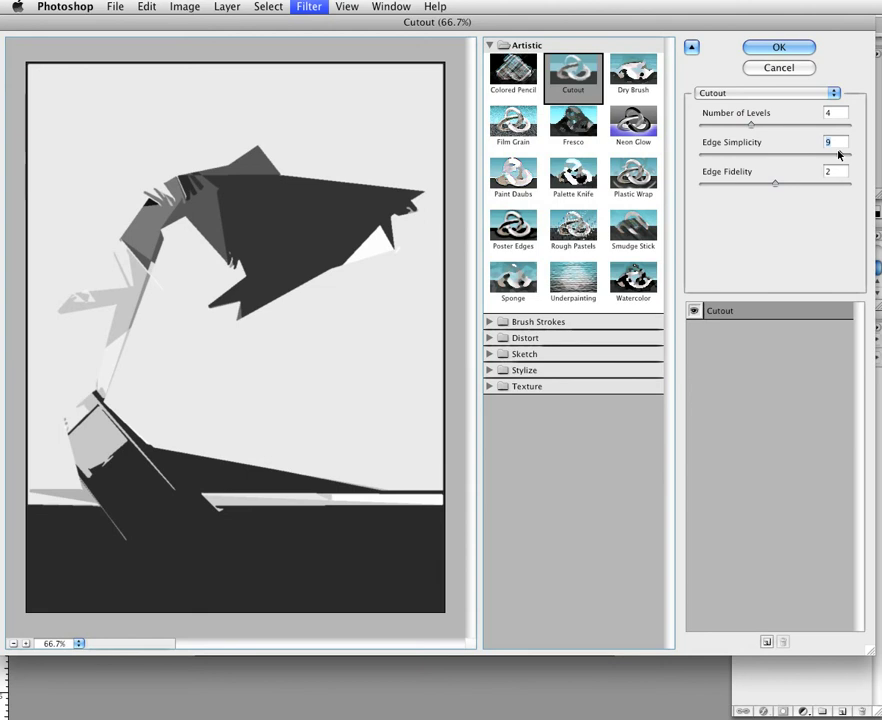
{"action": "left_click_drag", "start_coordinate": [838, 153], "coordinate": [735, 154]}
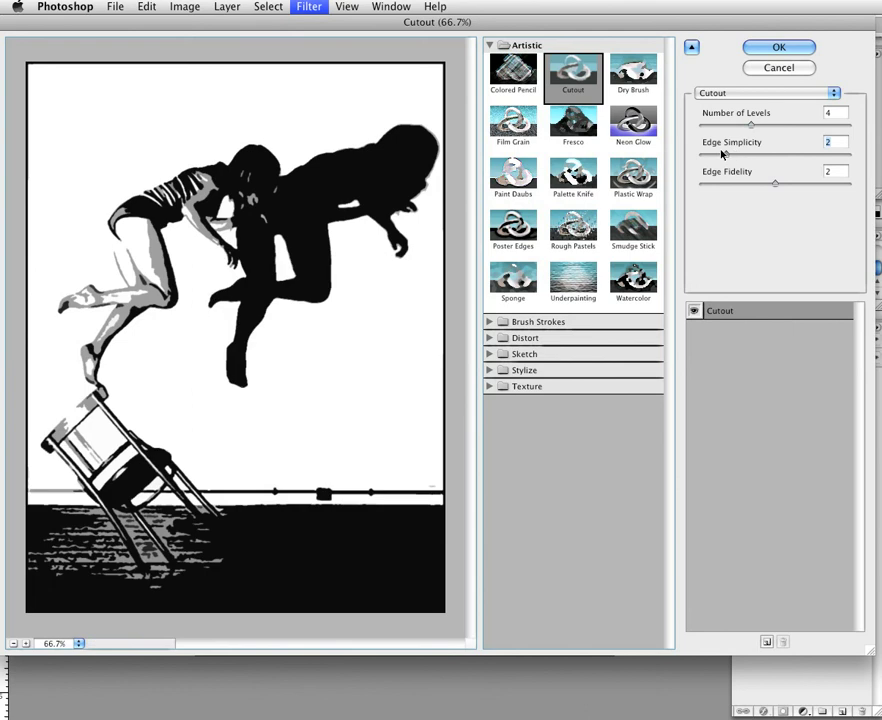
{"action": "left_click_drag", "start_coordinate": [722, 154], "coordinate": [715, 154]}
{"action": "left_click_drag", "start_coordinate": [717, 154], "coordinate": [756, 152]}
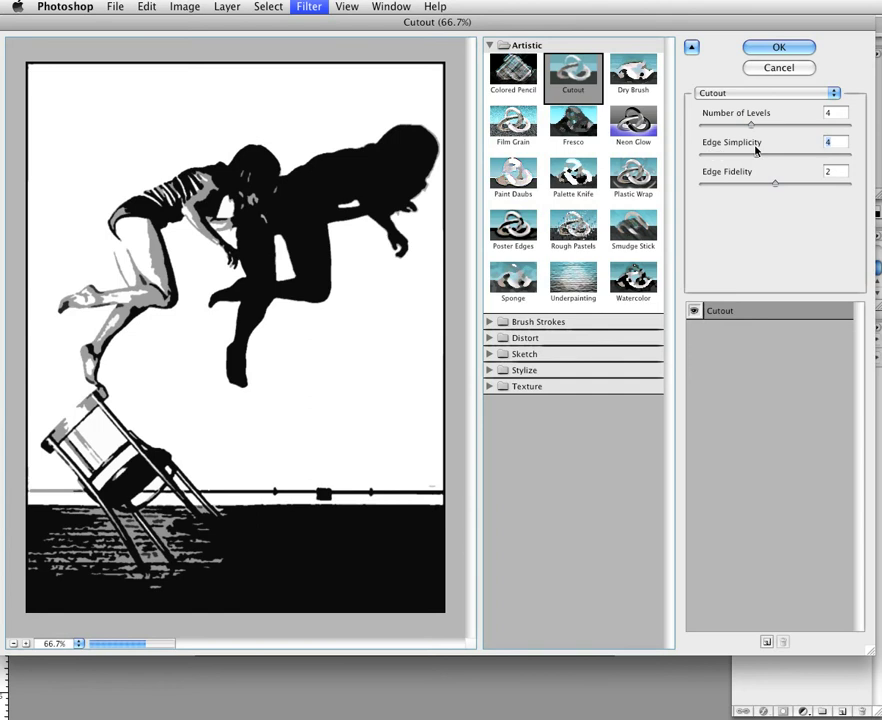
Reset the Cutout settings and apply the filter with 4 levels, Edge Simplicity 4 and Edge Fidelity 2
{"action": "key", "text": "alt"}
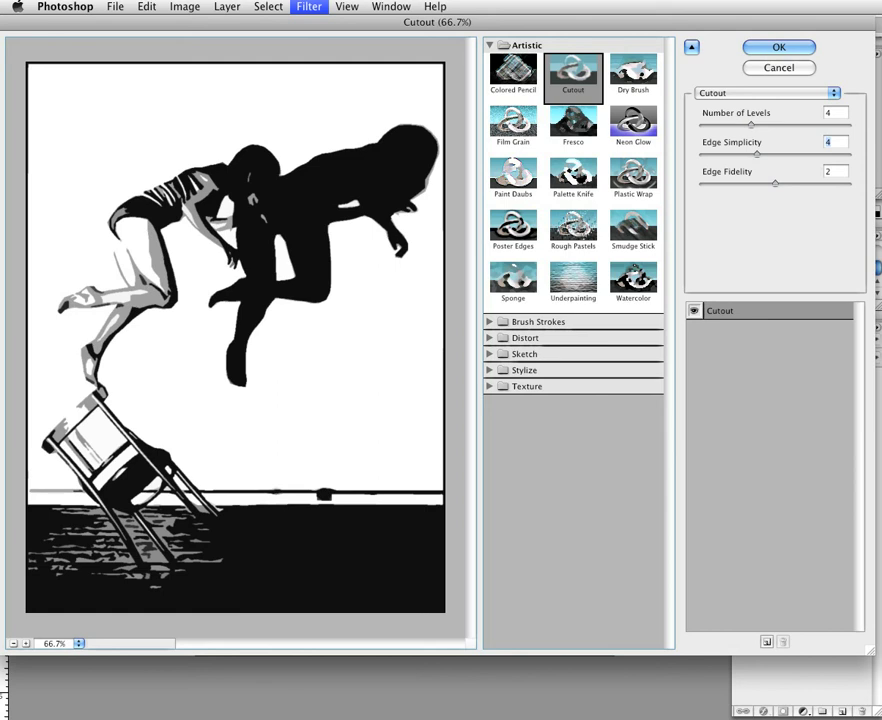
{"action": "key", "text": "alt"}
{"action": "left_click", "coordinate": [777, 68]}
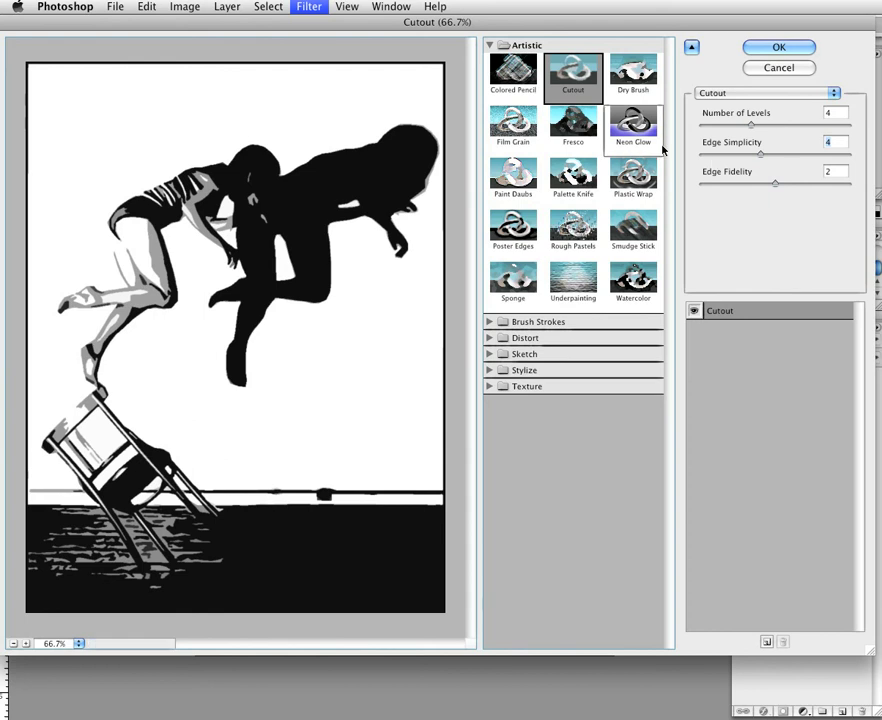
{"action": "left_click", "coordinate": [781, 47]}
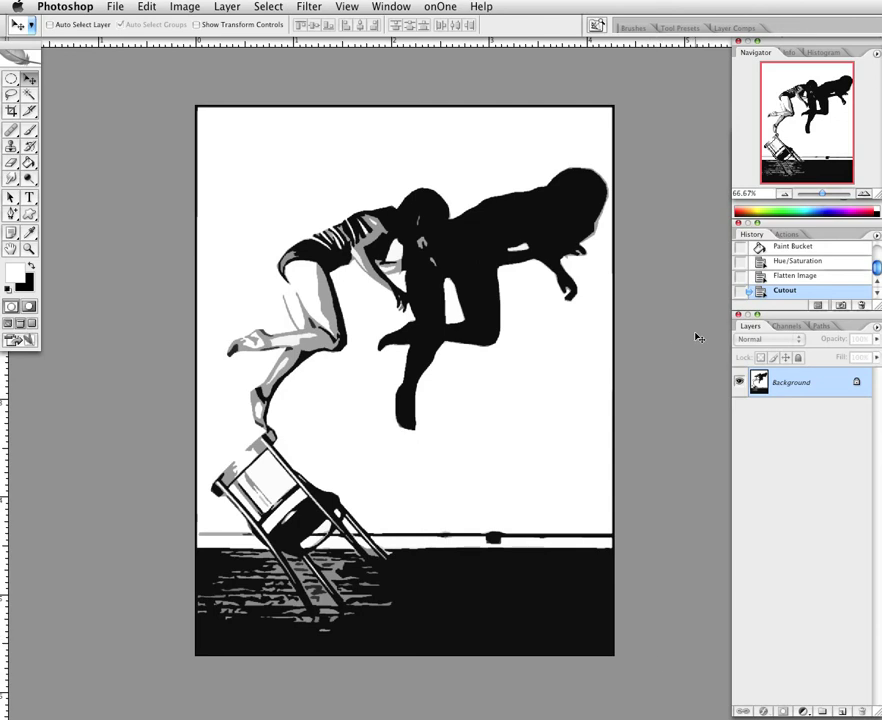
Try inverting the tones of the flattened stencil image and revert the inversion
{"action": "key", "text": "super+minus"}
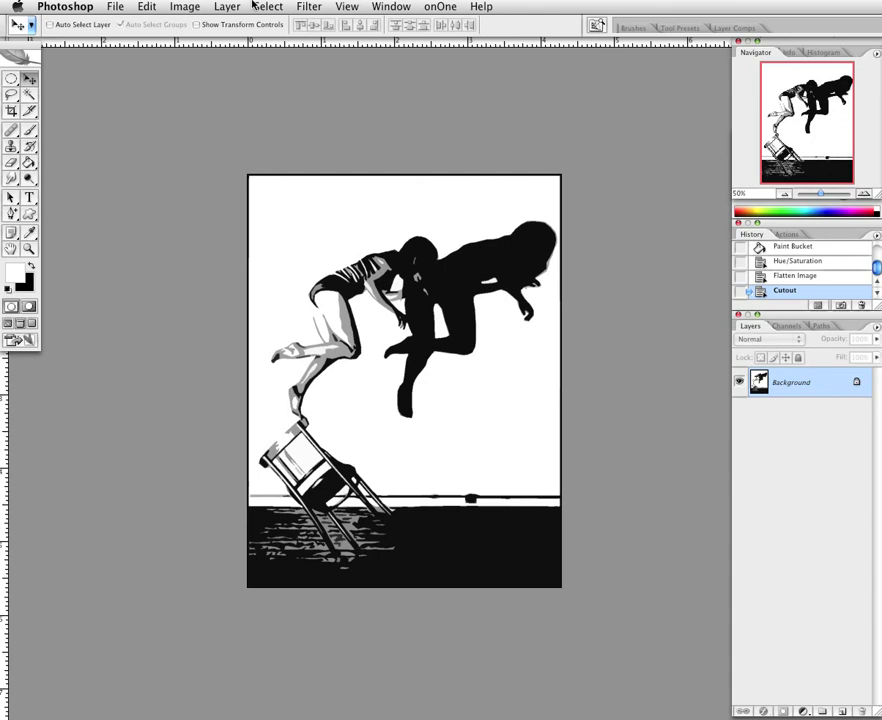
{"action": "left_click", "coordinate": [185, 6]}
{"action": "mouse_move", "coordinate": [183, 30]}
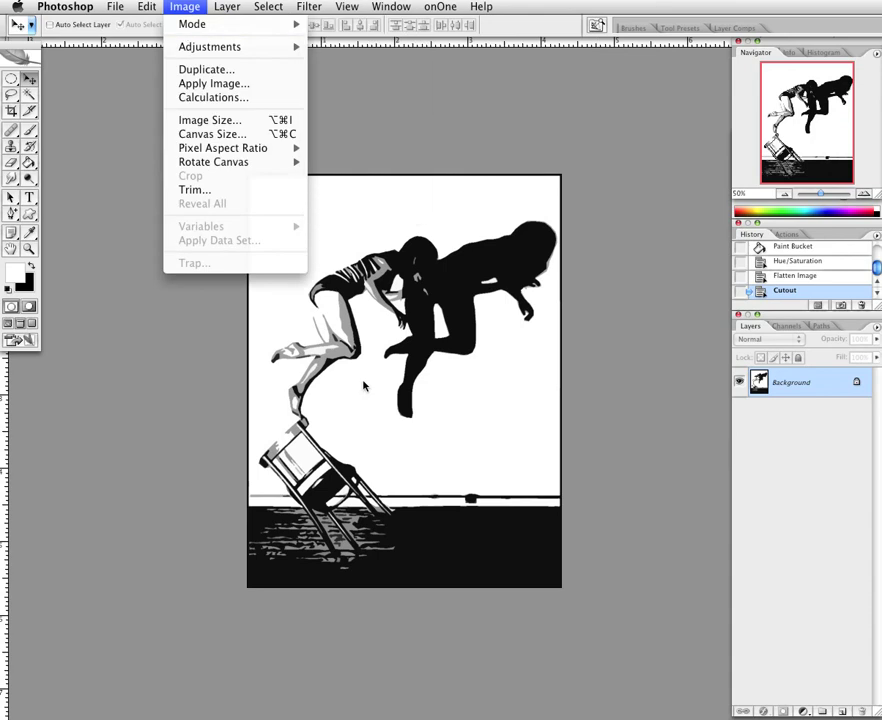
{"action": "mouse_move", "coordinate": [210, 46]}
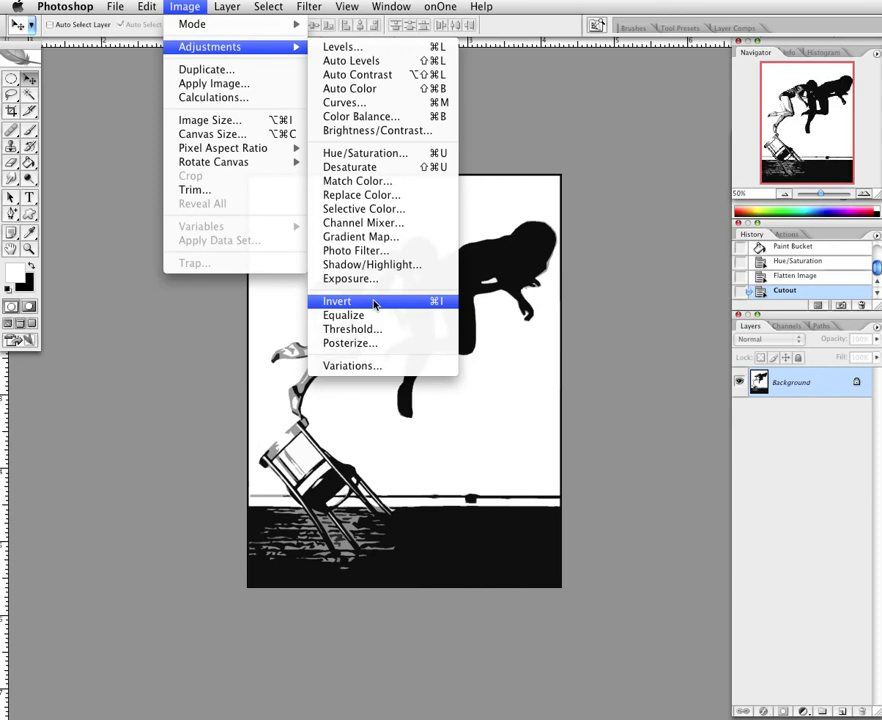
{"action": "left_click", "coordinate": [427, 302]}
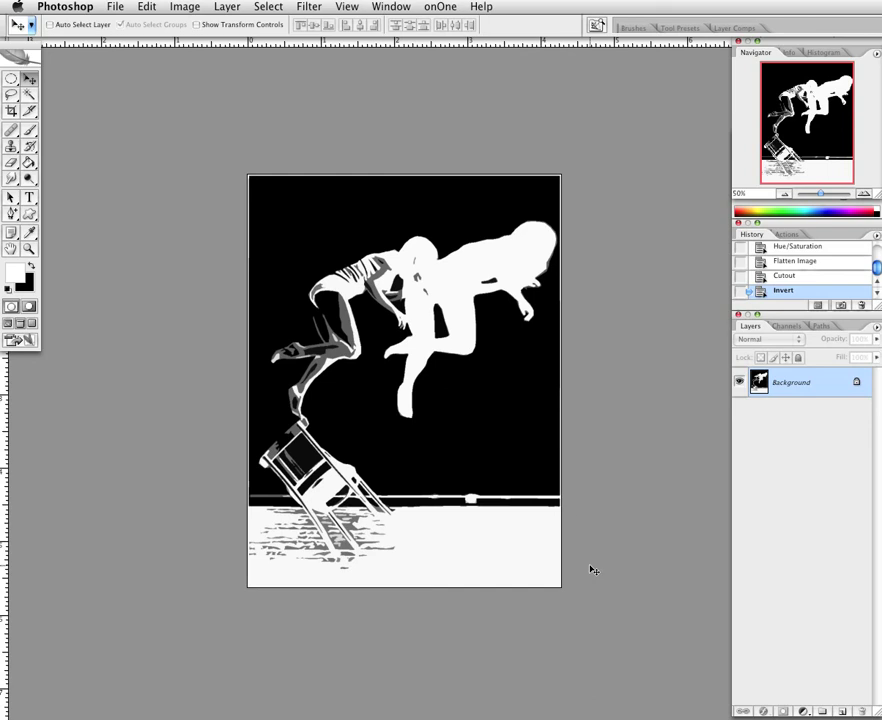
{"action": "key", "text": "super+i"}
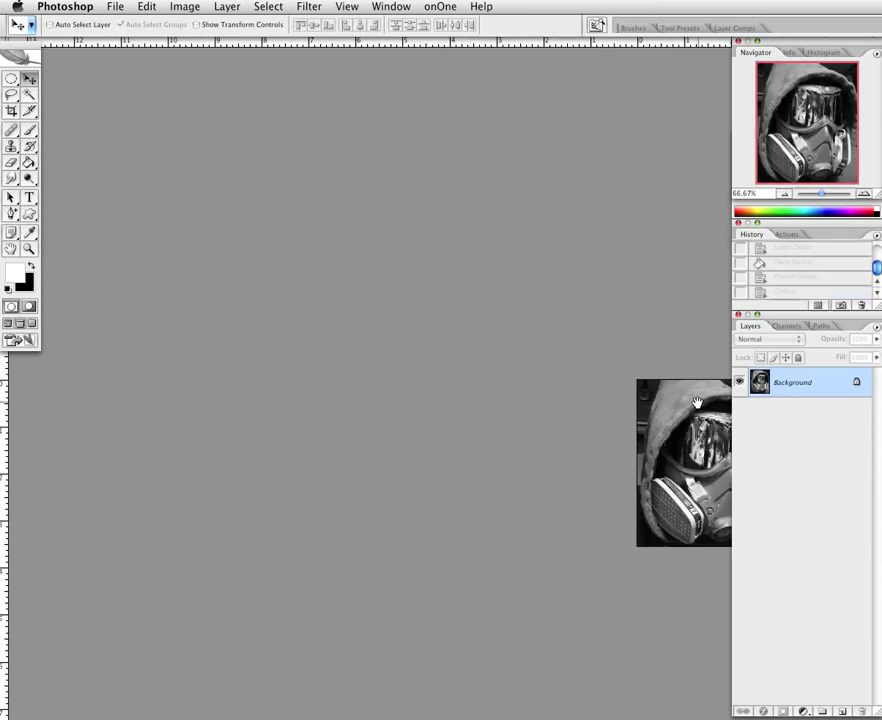
Resample the gas mask photo to a resolution of 200 pixels/inch and a width of 6 inches, keeping proportions constrained
{"action": "left_click_drag", "start_coordinate": [627, 379], "coordinate": [298, 232]}
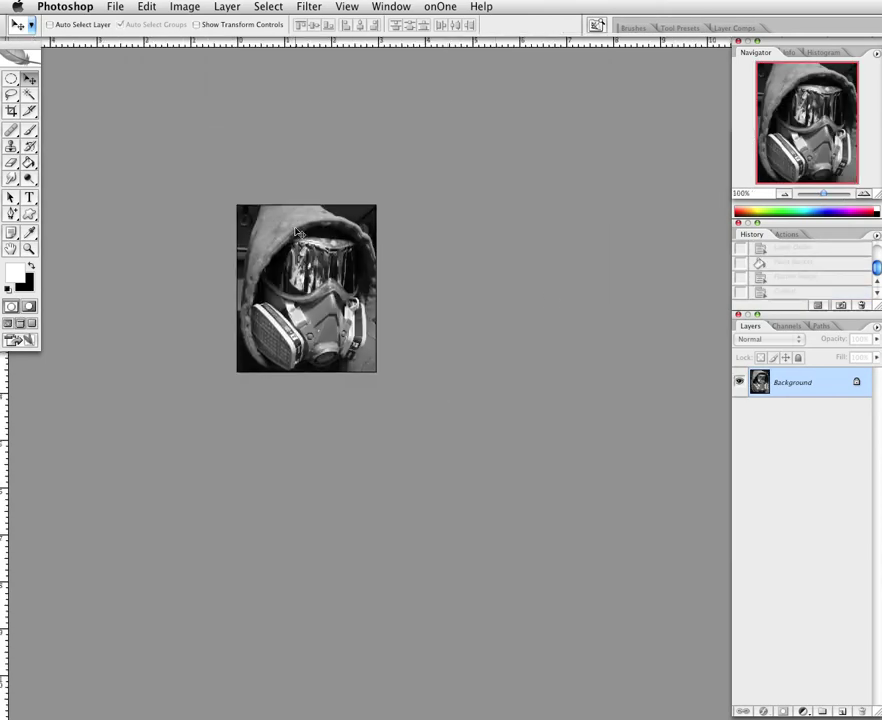
{"action": "key", "text": "super+plus"}
{"action": "key", "text": "super+plus"}
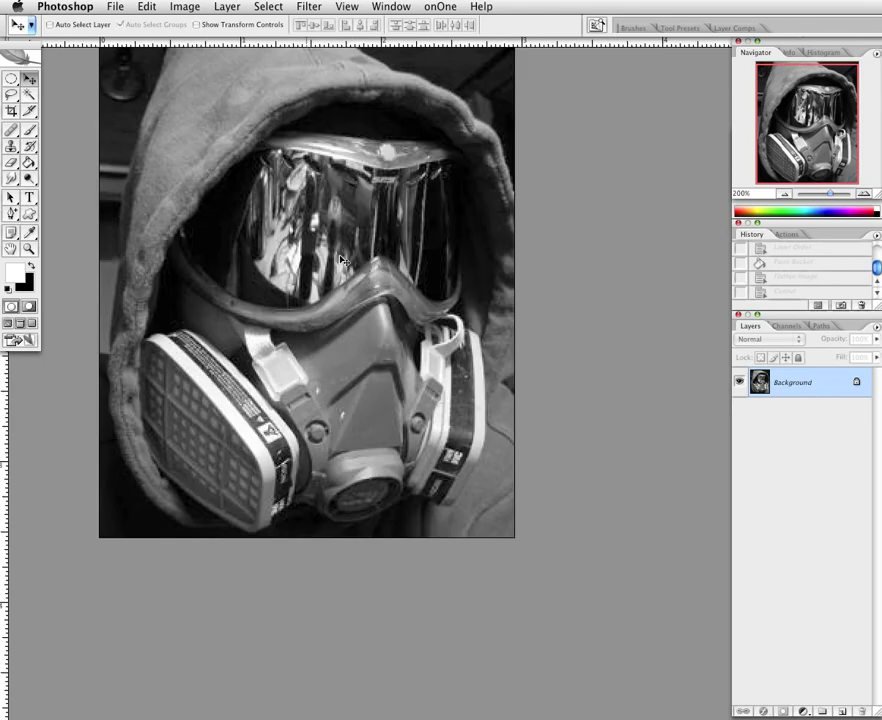
{"action": "left_click_drag", "start_coordinate": [340, 259], "coordinate": [406, 356]}
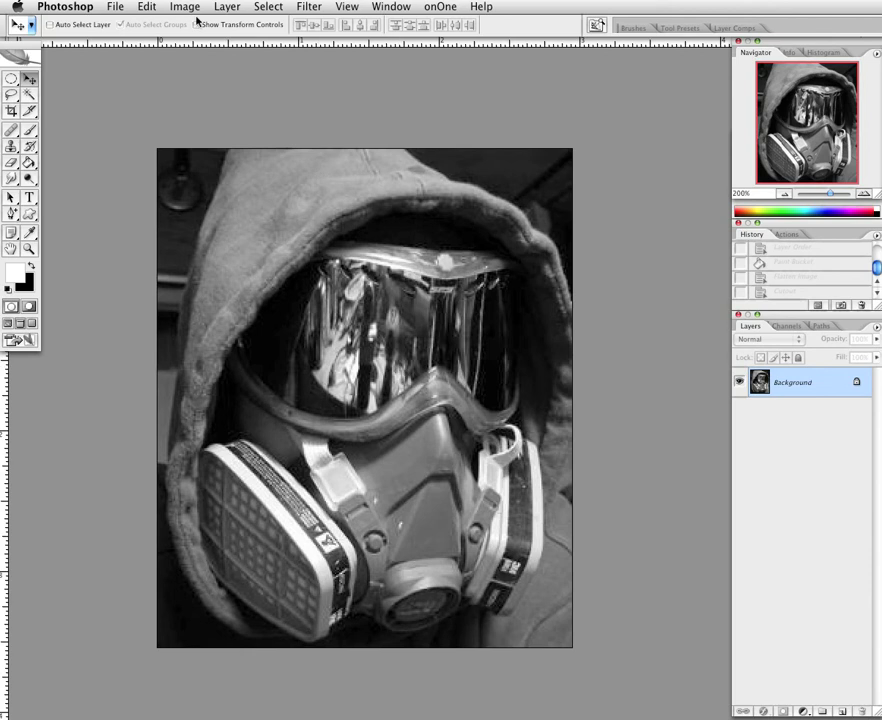
{"action": "left_click", "coordinate": [186, 7]}
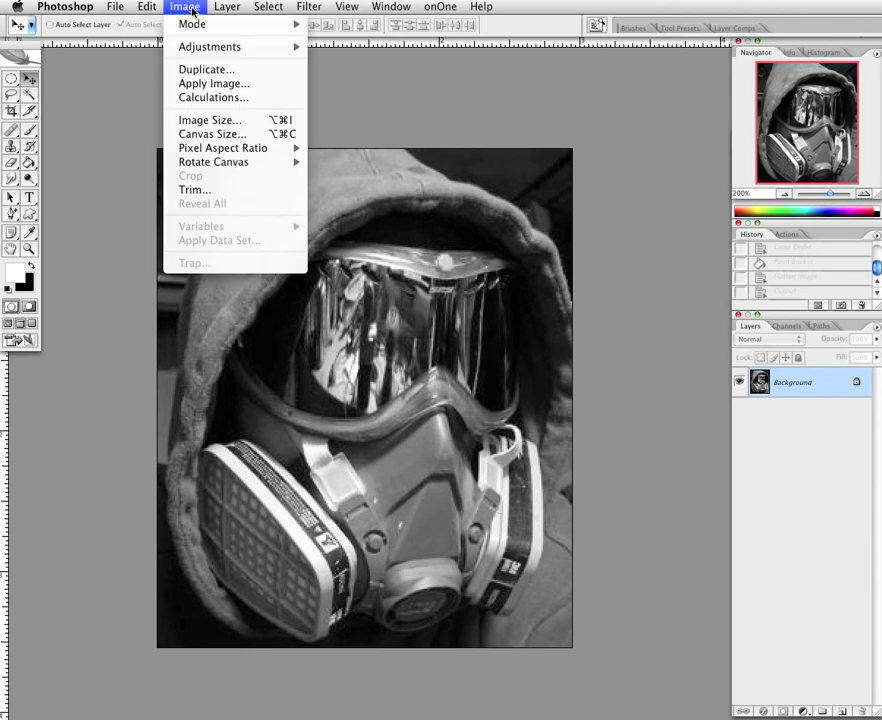
{"action": "left_click", "coordinate": [224, 121]}
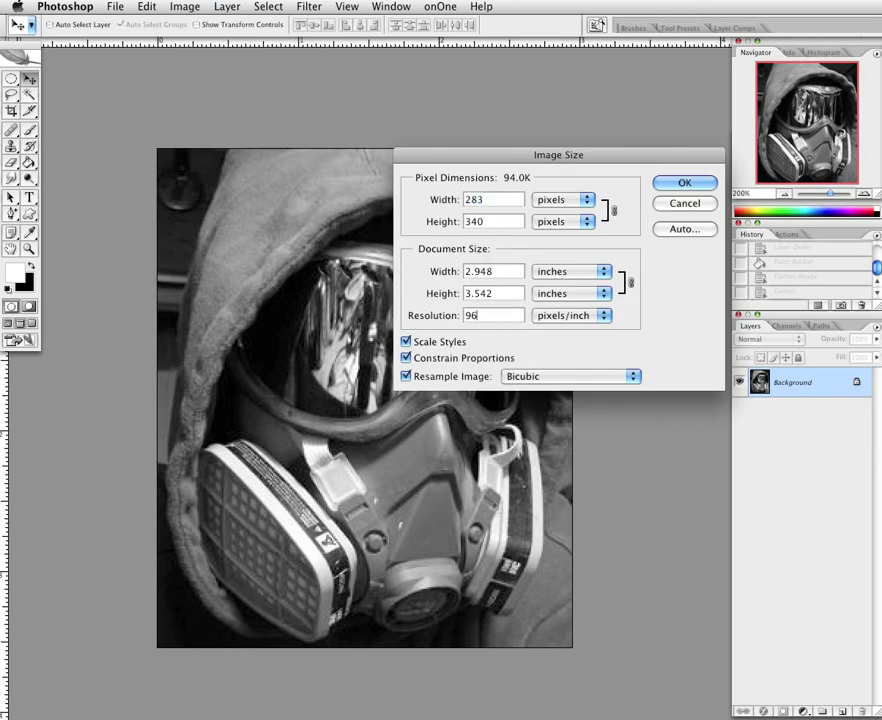
{"action": "left_click", "coordinate": [457, 316]}
{"action": "type", "text": "2"}
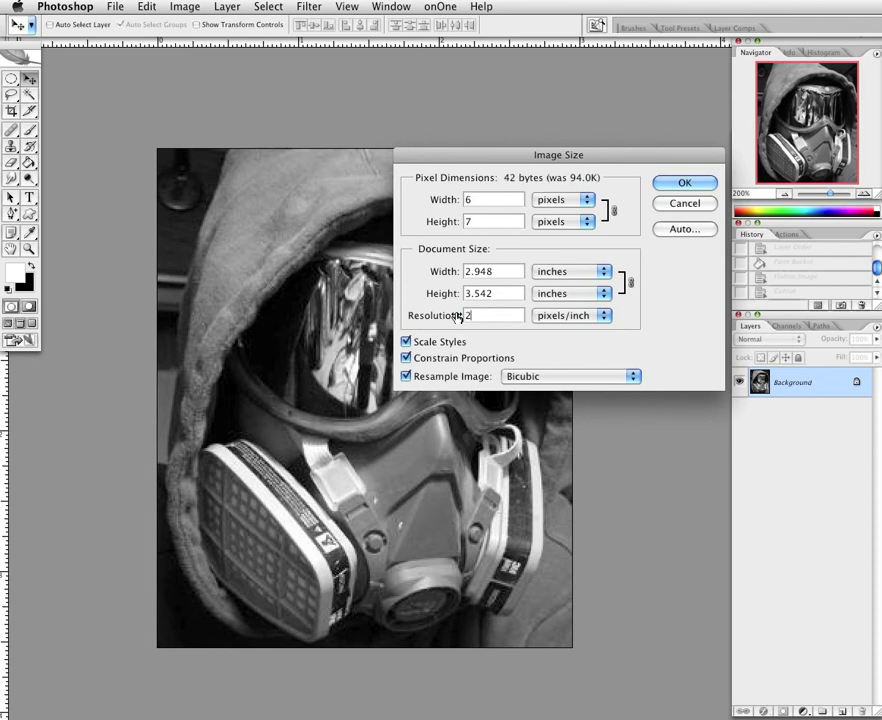
{"action": "type", "text": "00"}
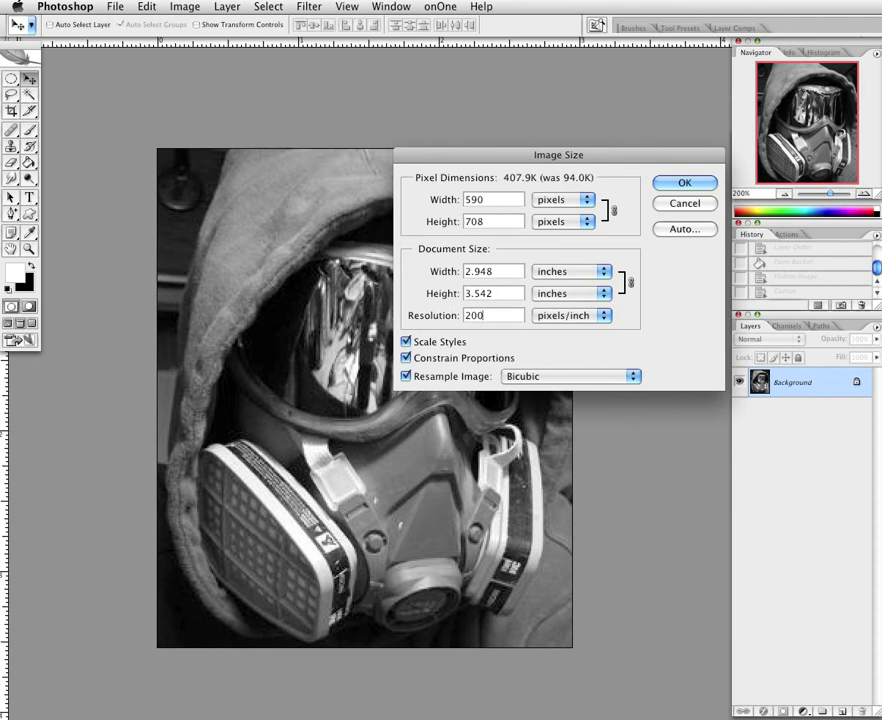
{"action": "key", "text": "shift+Tab"}
{"action": "key", "text": "shift+Tab"}
{"action": "type", "text": "6"}
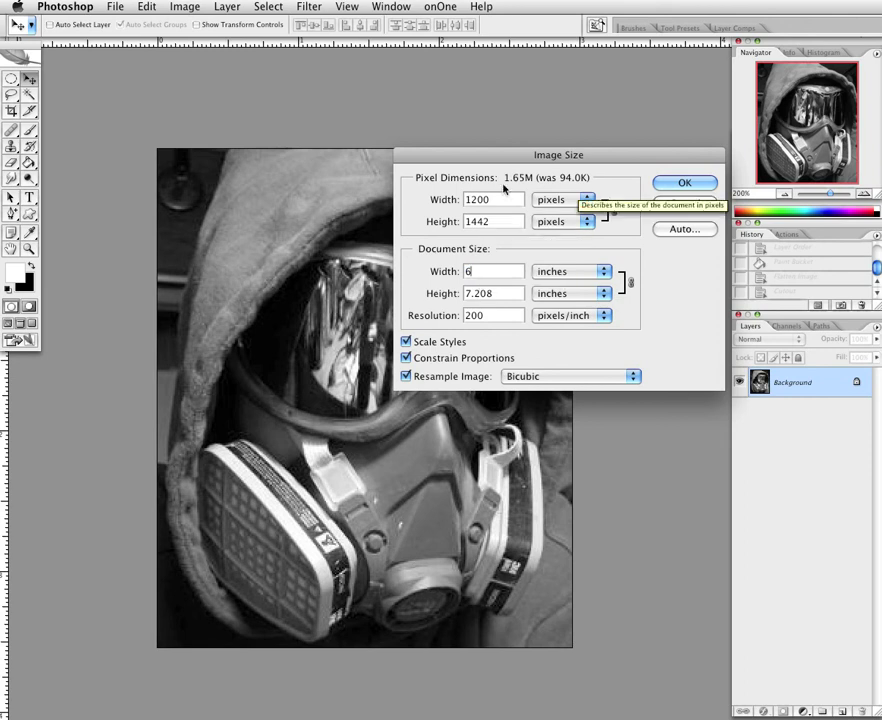
{"action": "left_click", "coordinate": [672, 183]}
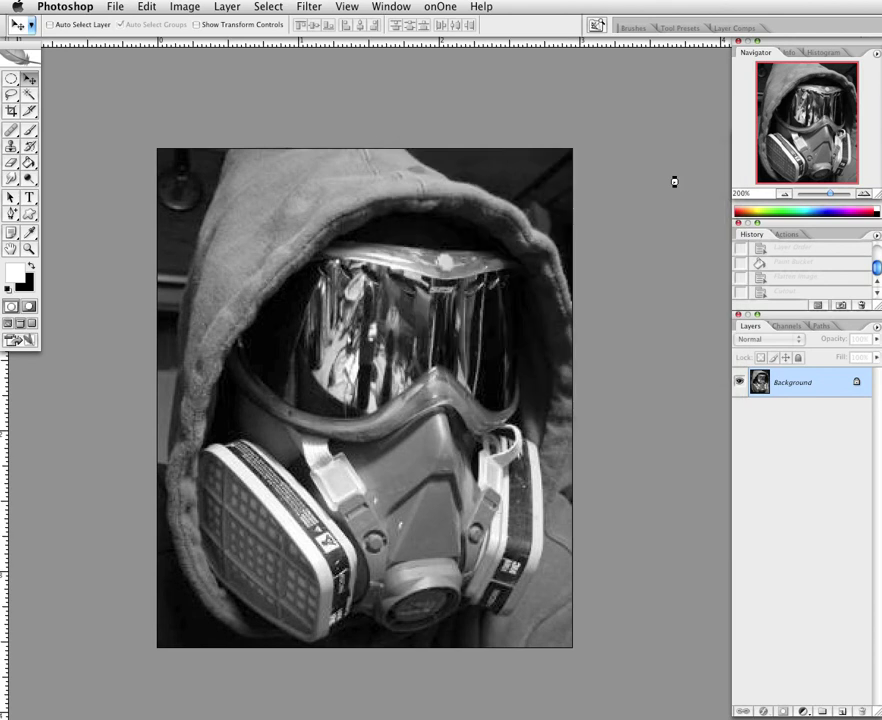
Apply a Gaussian Blur with a radius of 1.1 pixels to the resized gas mask photo
{"action": "key", "text": "super+alt+0"}
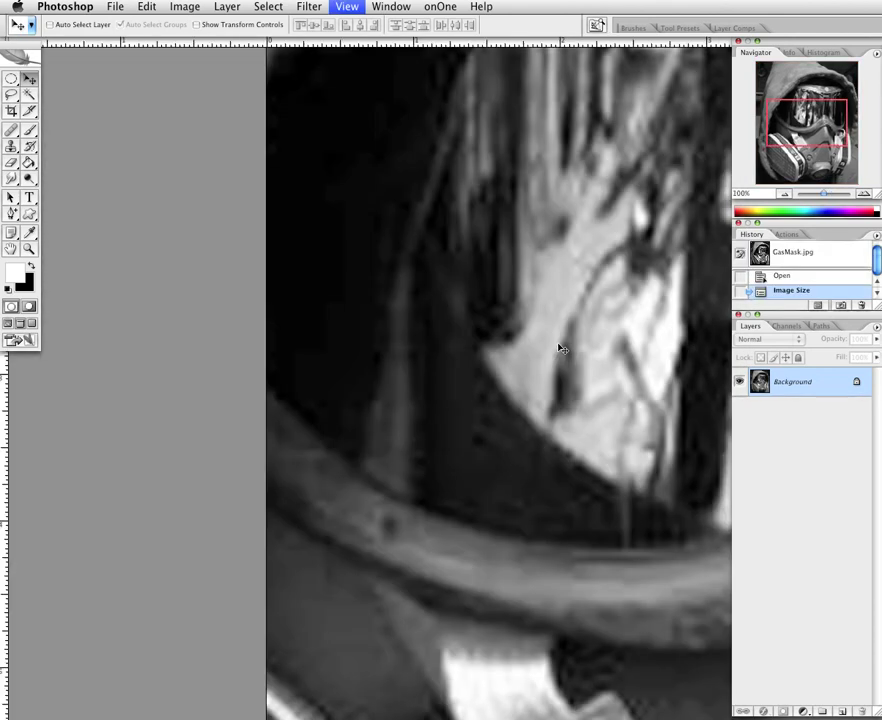
{"action": "key", "text": "super+minus"}
{"action": "key", "text": "super+minus"}
{"action": "key", "text": "super+minus"}
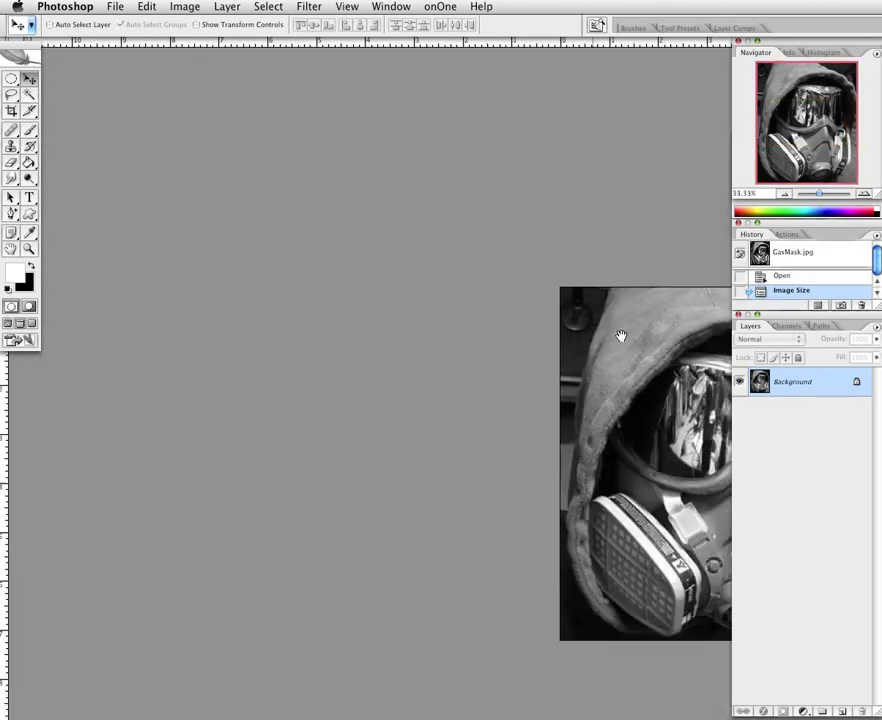
{"action": "left_click_drag", "start_coordinate": [621, 336], "coordinate": [265, 197]}
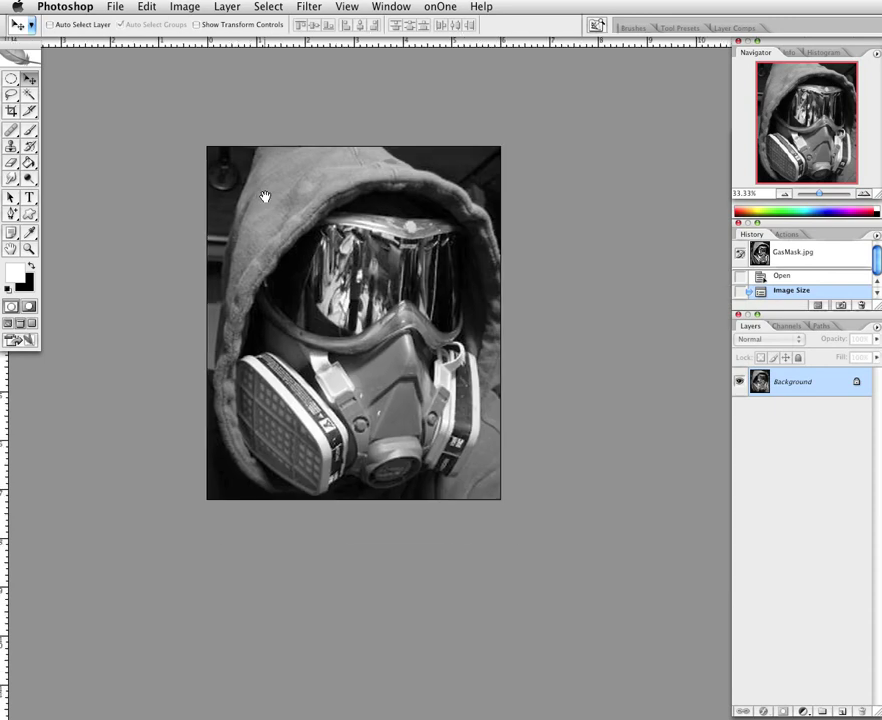
{"action": "key", "text": "super+plus"}
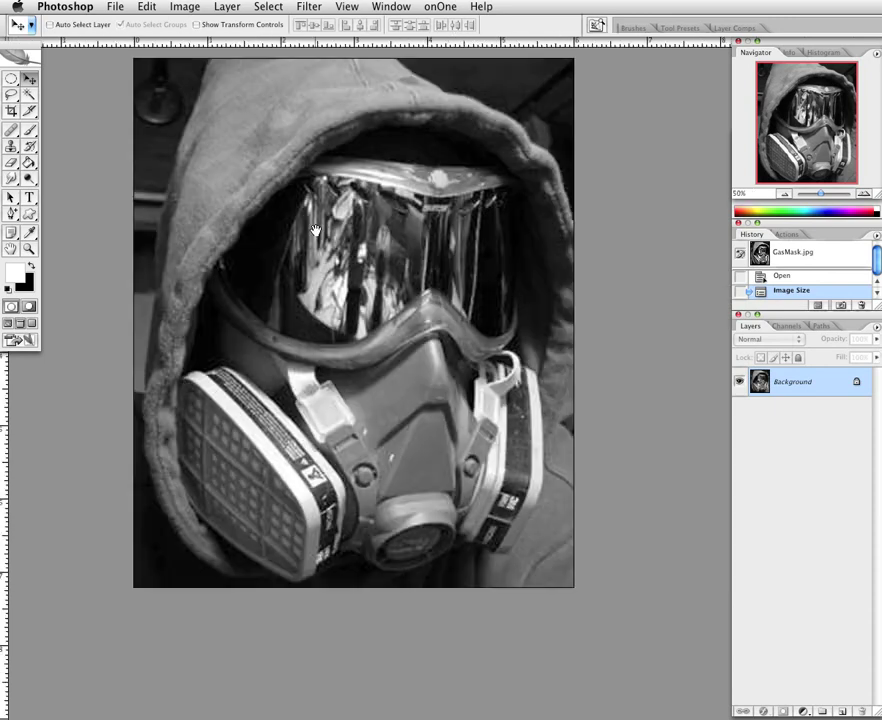
{"action": "left_click_drag", "start_coordinate": [315, 231], "coordinate": [317, 302]}
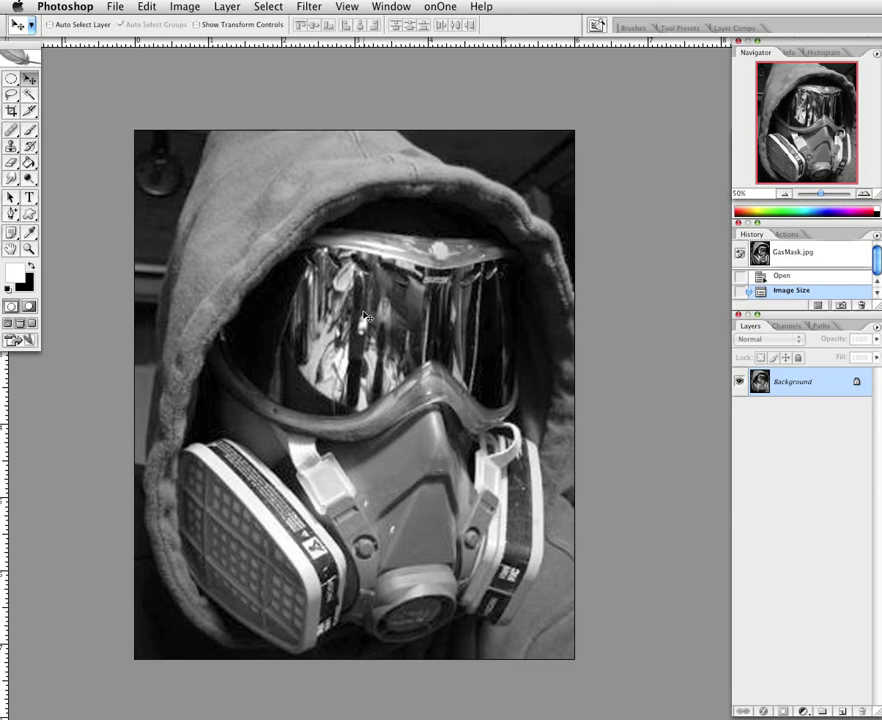
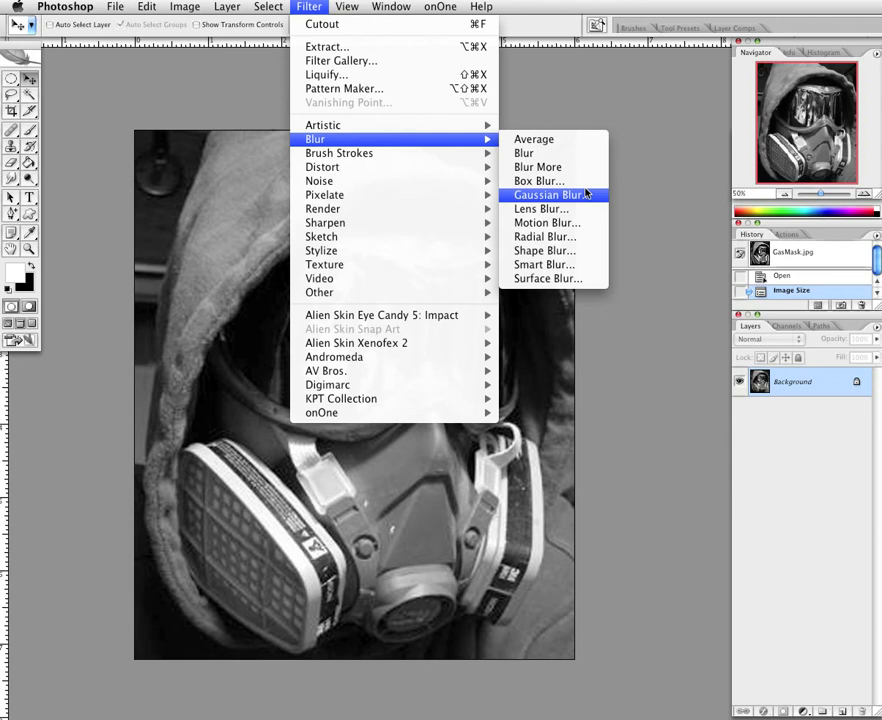
{"action": "left_click", "coordinate": [587, 194]}
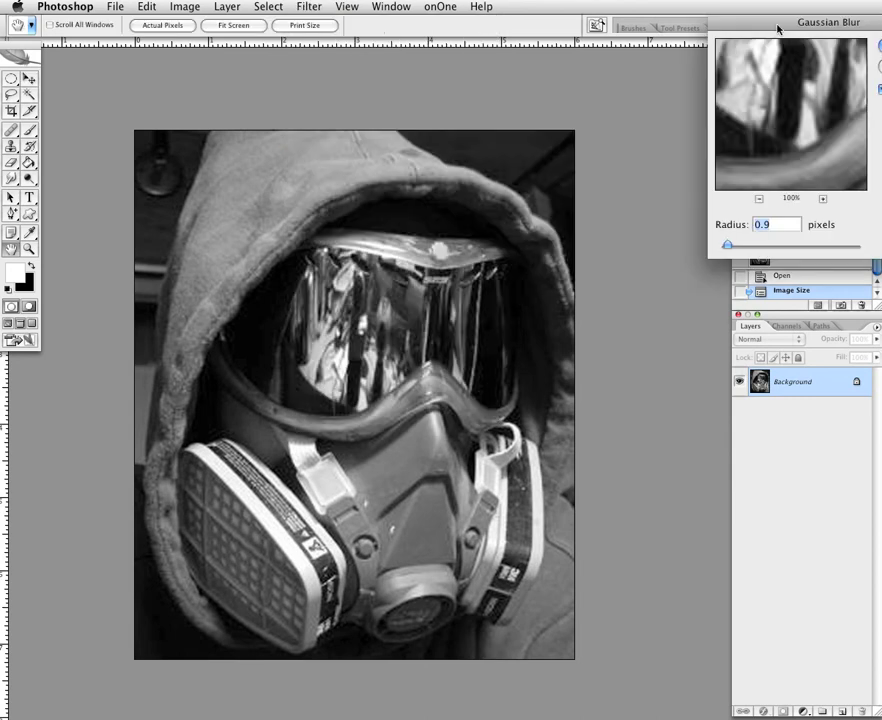
{"action": "left_click_drag", "start_coordinate": [778, 29], "coordinate": [607, 44]}
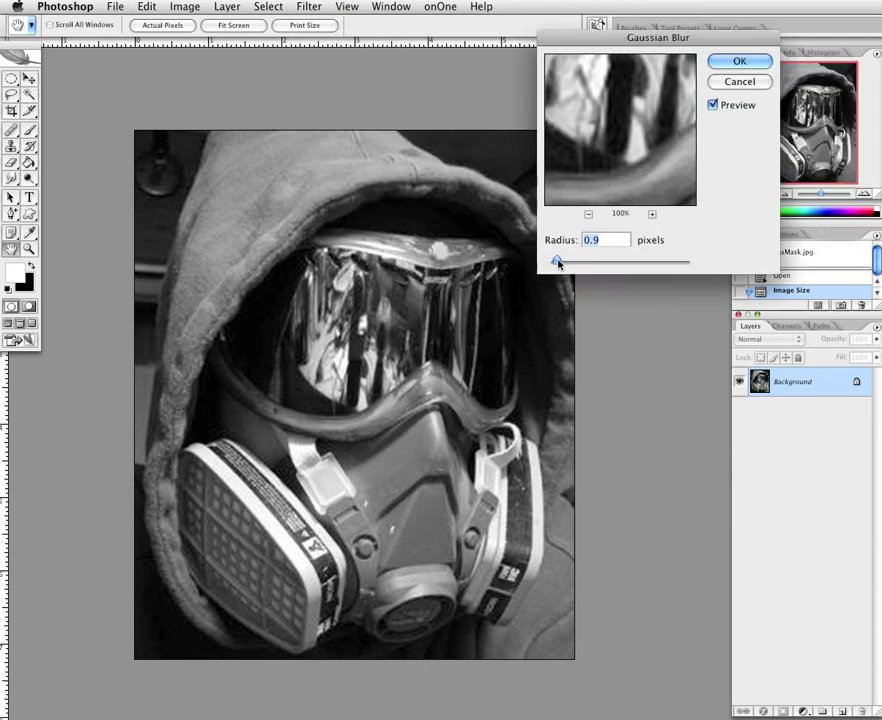
{"action": "mouse_move", "coordinate": [557, 261]}
{"action": "left_mouse_down"}
{"action": "mouse_move", "coordinate": [637, 266]}
{"action": "mouse_move", "coordinate": [558, 264]}
{"action": "left_mouse_up"}
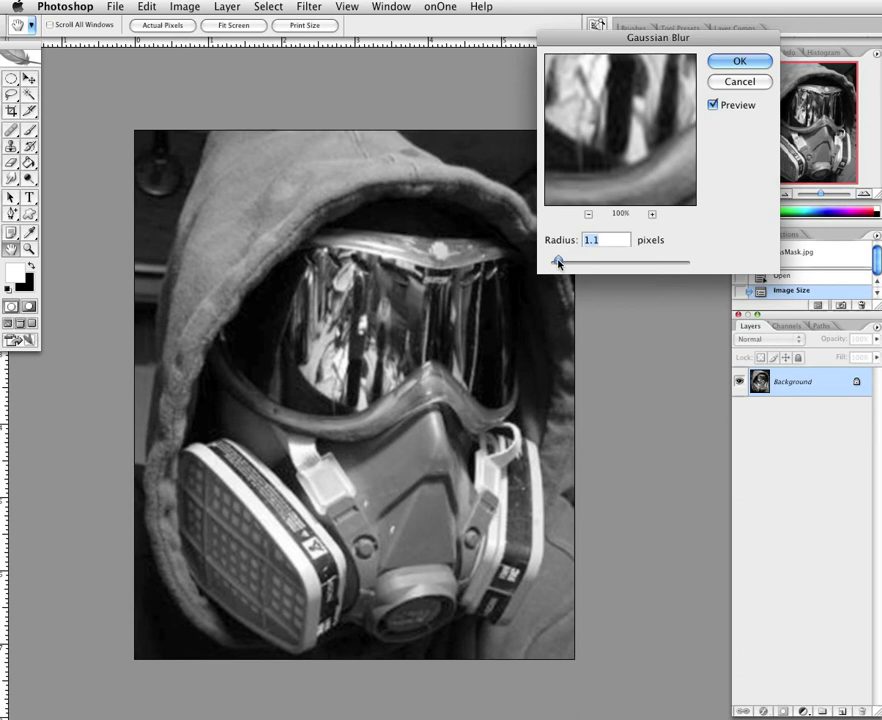
{"action": "left_click", "coordinate": [733, 63]}
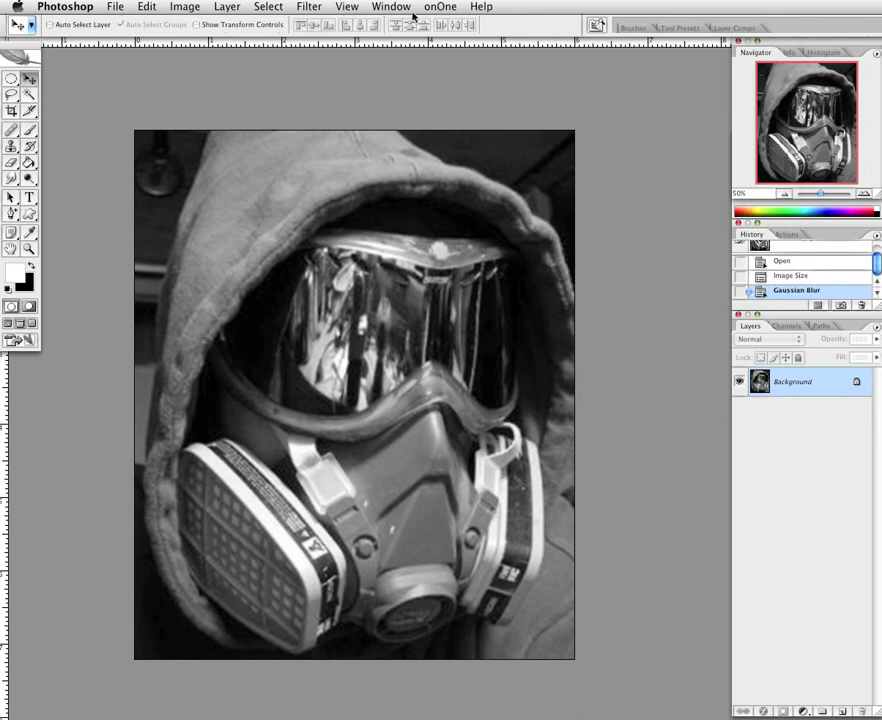
Sharpen the gas mask photo with Unsharp Mask at Amount 204%, Radius 45.3 pixels and Threshold 0 levels
{"action": "left_click", "coordinate": [311, 8]}
{"action": "mouse_move", "coordinate": [390, 228]}
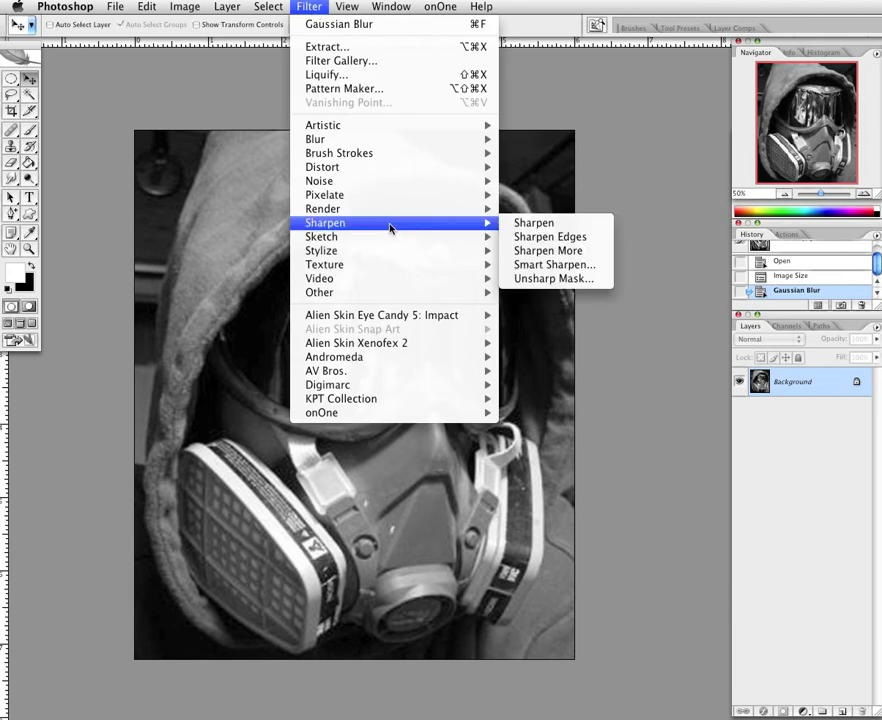
{"action": "left_click", "coordinate": [566, 279]}
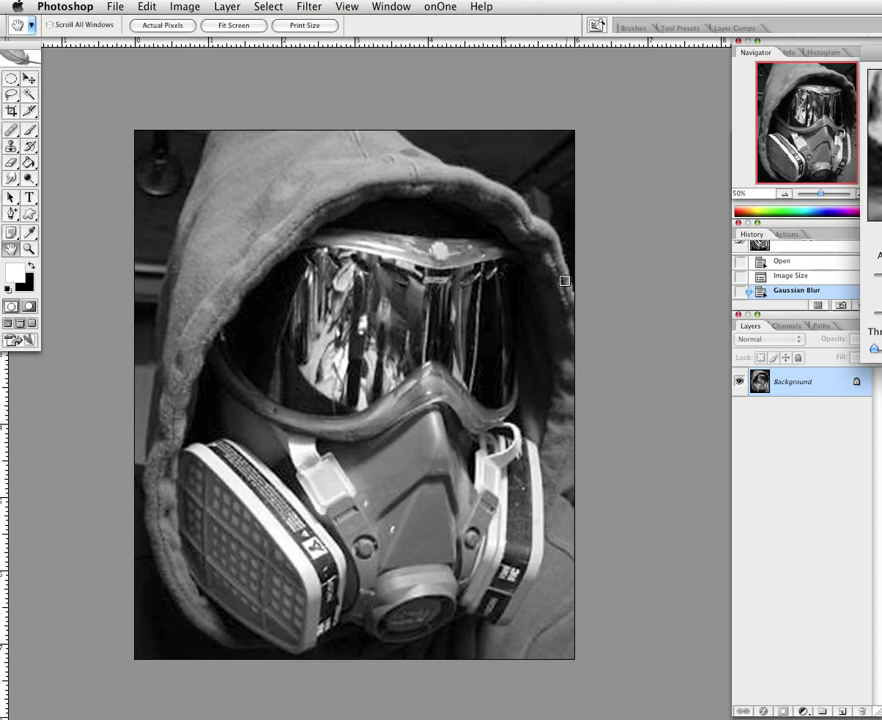
{"action": "left_click_drag", "start_coordinate": [872, 53], "coordinate": [642, 40]}
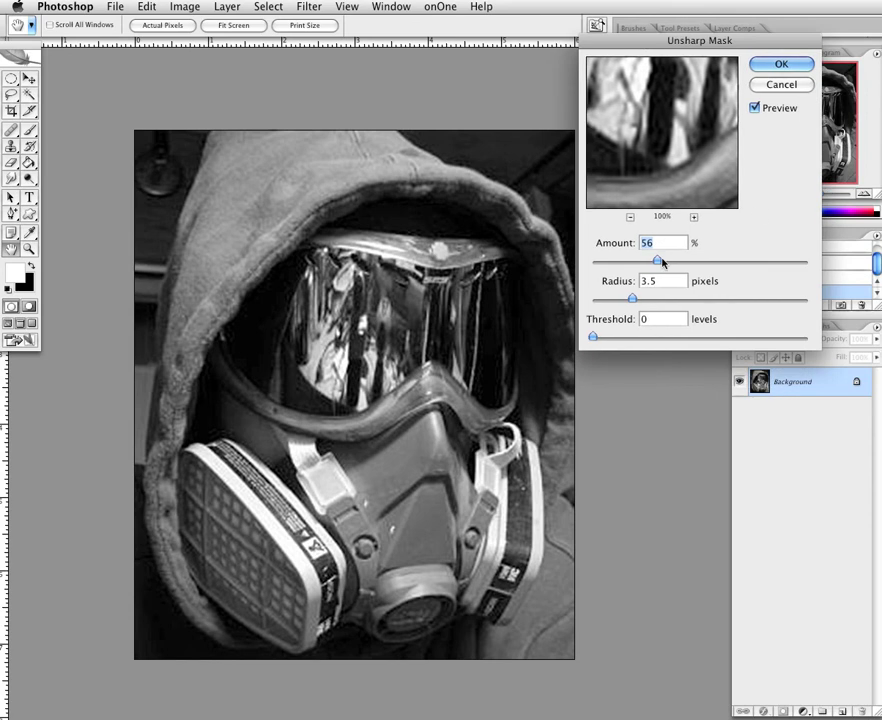
{"action": "left_click_drag", "start_coordinate": [662, 261], "coordinate": [697, 264]}
{"action": "left_click_drag", "start_coordinate": [632, 299], "coordinate": [668, 299]}
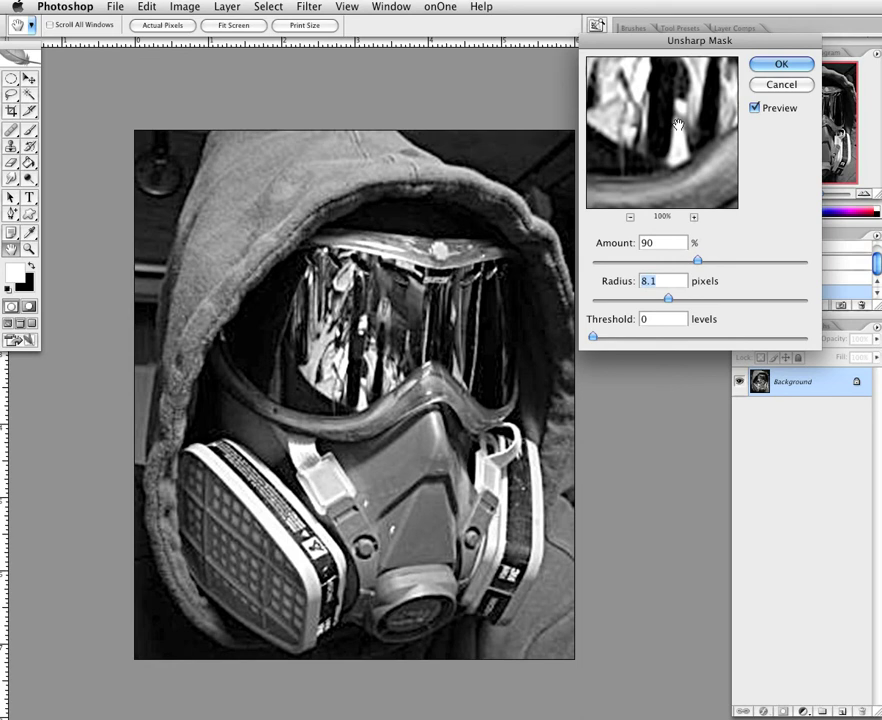
{"action": "left_click", "coordinate": [630, 217]}
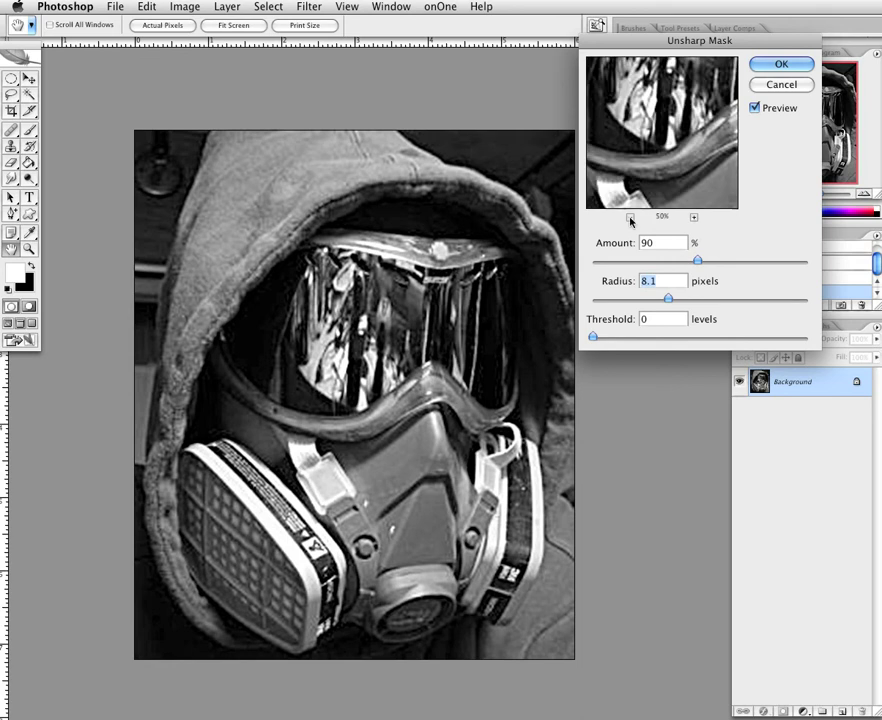
{"action": "left_click", "coordinate": [630, 217]}
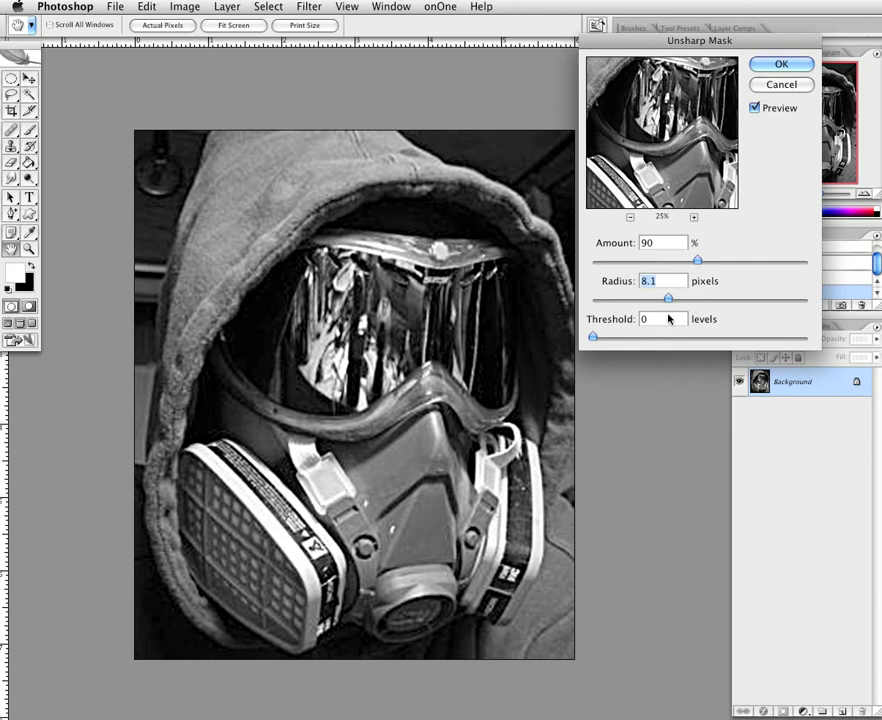
{"action": "left_click_drag", "start_coordinate": [593, 336], "coordinate": [571, 338]}
{"action": "left_click_drag", "start_coordinate": [675, 297], "coordinate": [721, 299]}
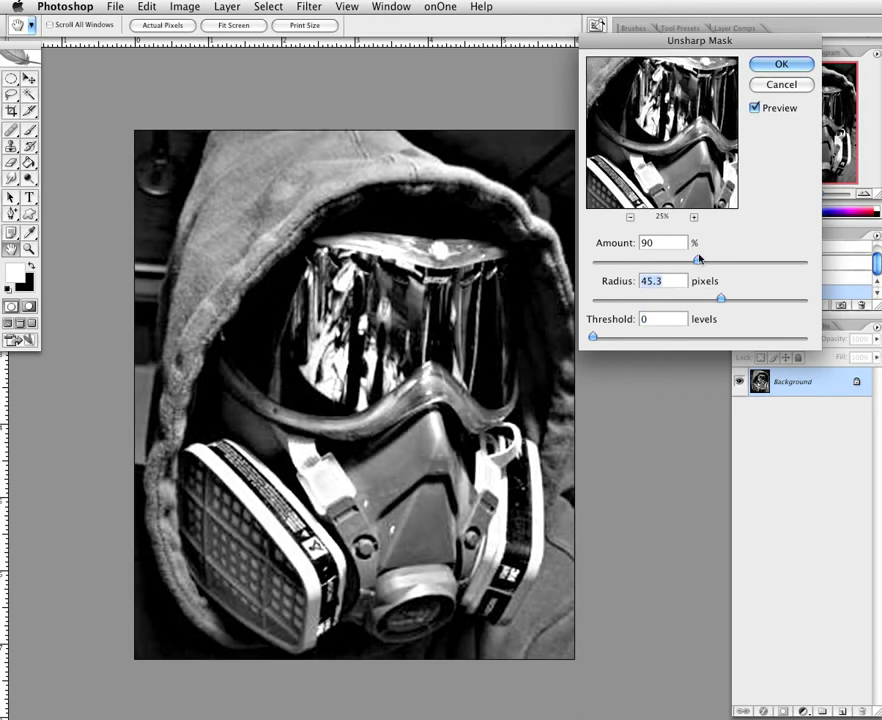
{"action": "left_click_drag", "start_coordinate": [698, 259], "coordinate": [768, 261]}
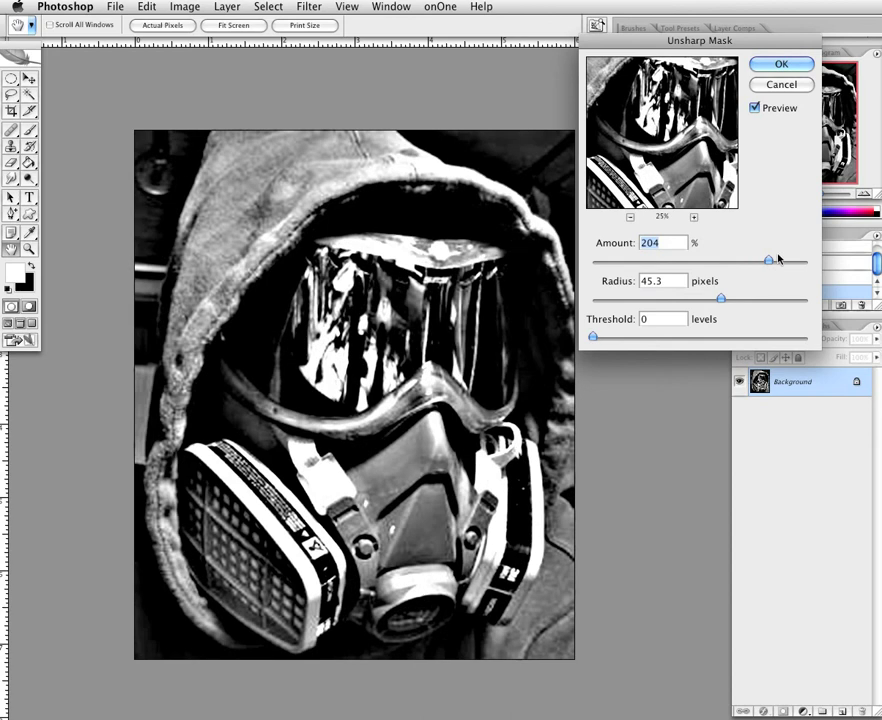
{"action": "left_click", "coordinate": [785, 64]}
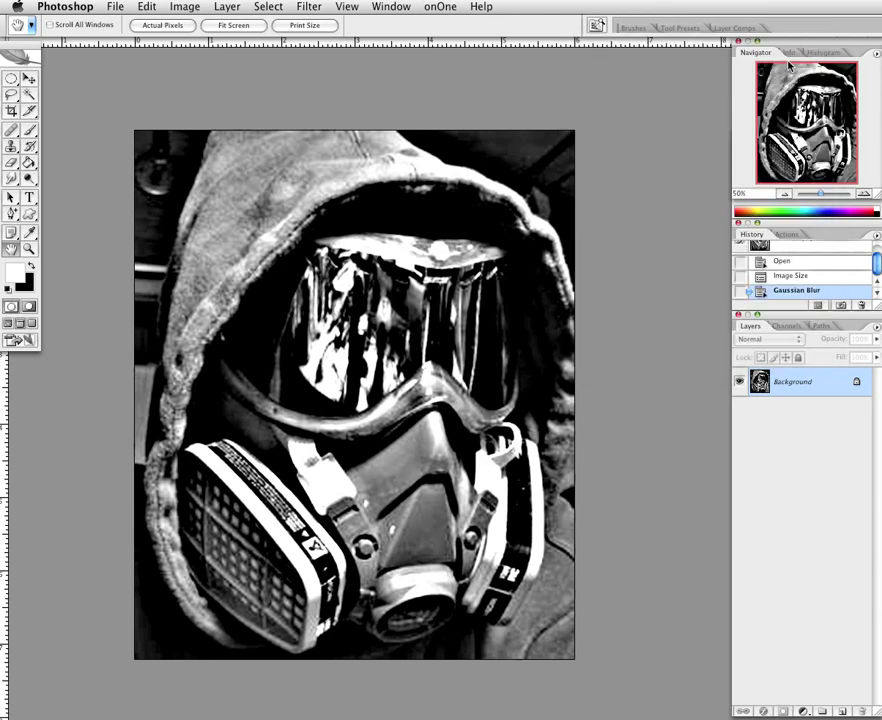
{"action": "key", "text": "v"}
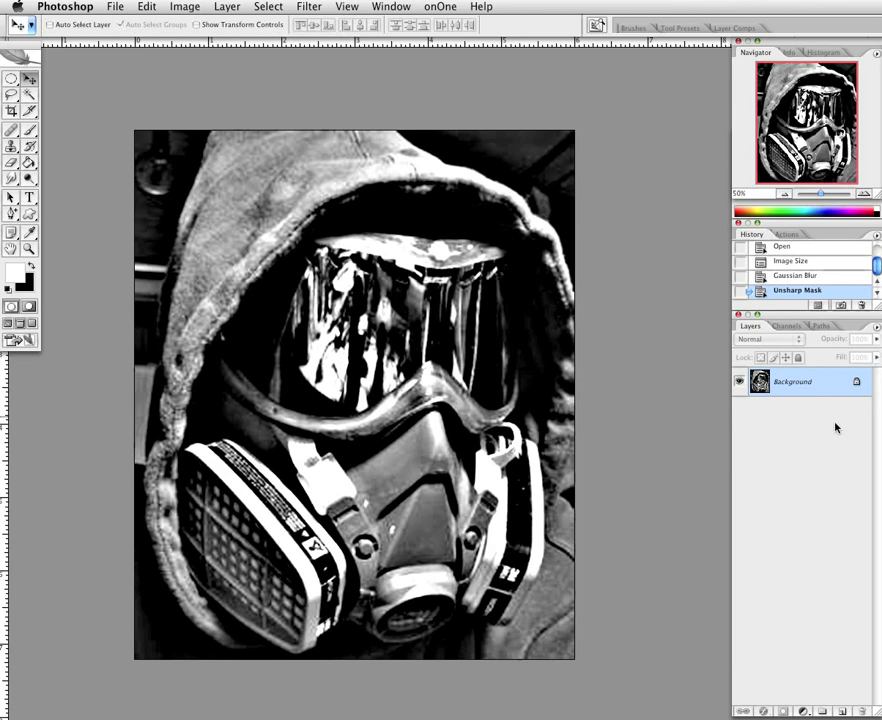
Duplicate the Background layer within GasMask.jpg and name the copy "Bottom"
{"action": "right_click", "coordinate": [847, 392]}
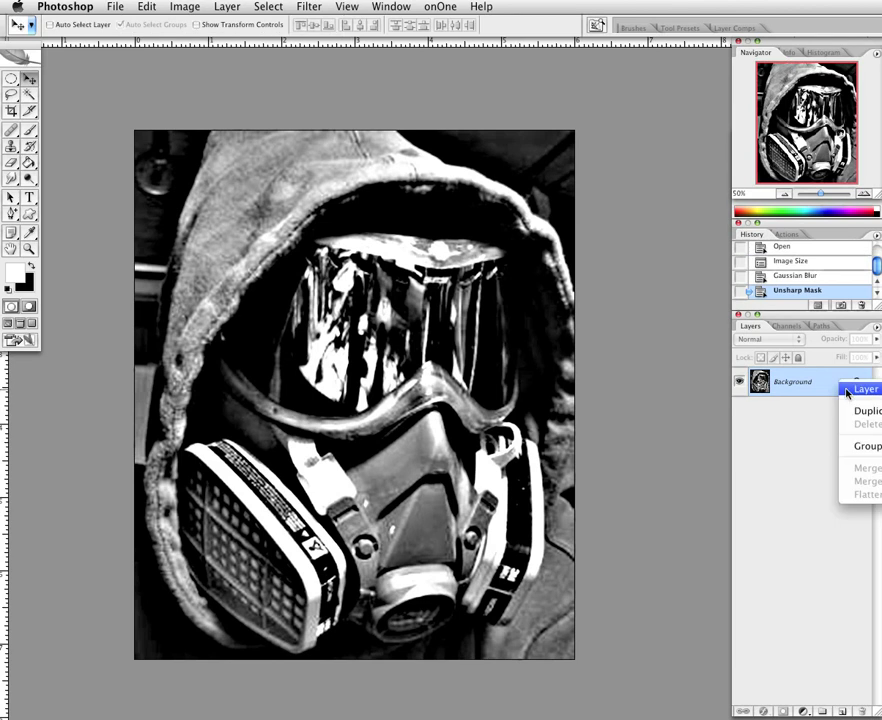
{"action": "left_click", "coordinate": [857, 411]}
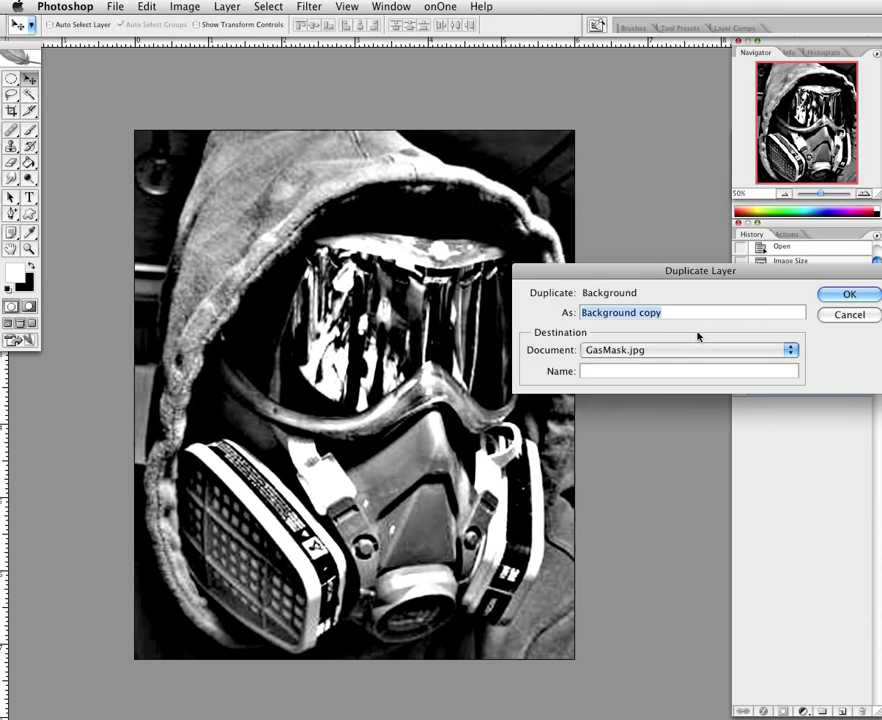
{"action": "type", "text": "Boo"}
{"action": "key", "text": "BackSpace"}
{"action": "type", "text": "to"}
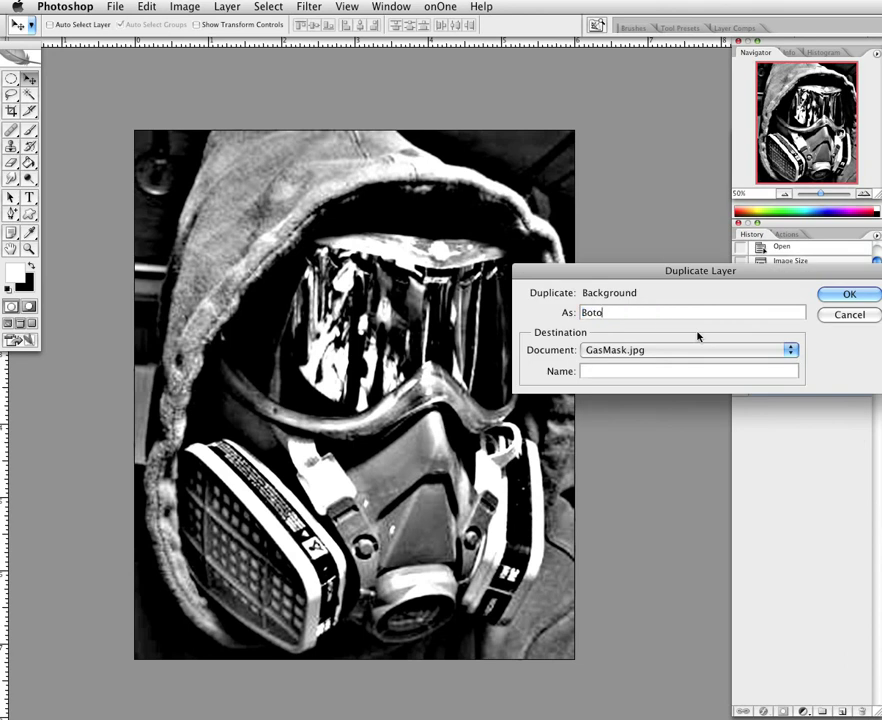
{"action": "key", "text": "BackSpace"}
{"action": "type", "text": "tom"}
{"action": "key", "text": "Return"}
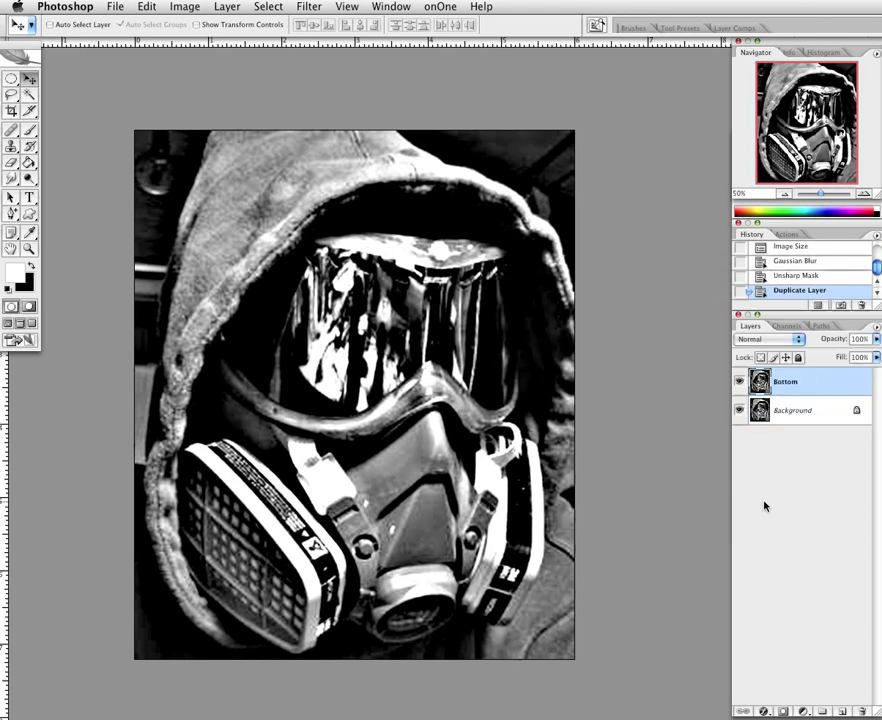
Convert the Background into a regular layer named "Top" and move the Bottom layer beneath it
{"action": "double_click", "coordinate": [807, 414]}
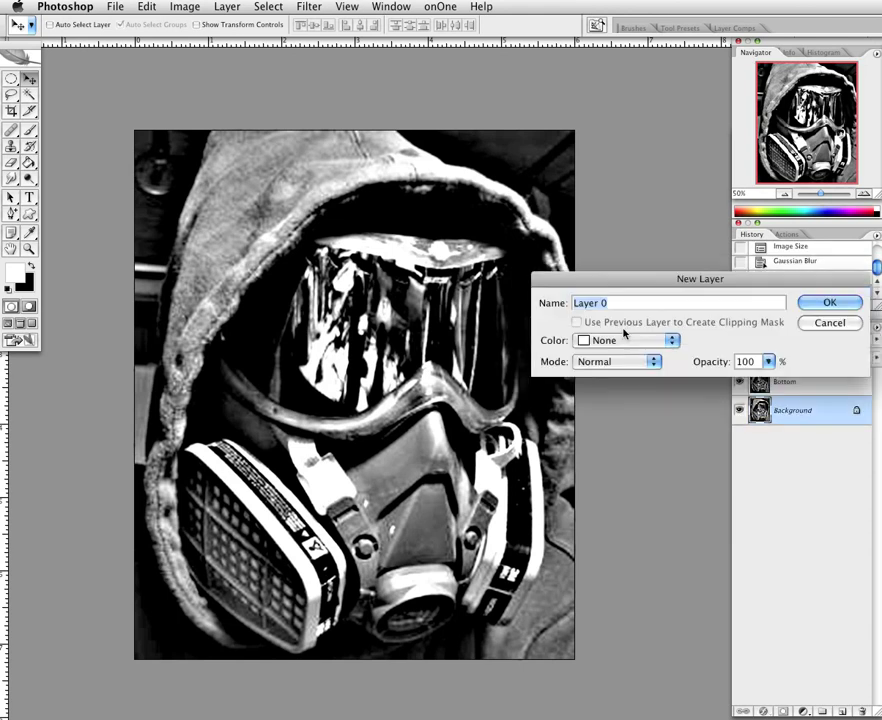
{"action": "type", "text": "Top"}
{"action": "key", "text": "Return"}
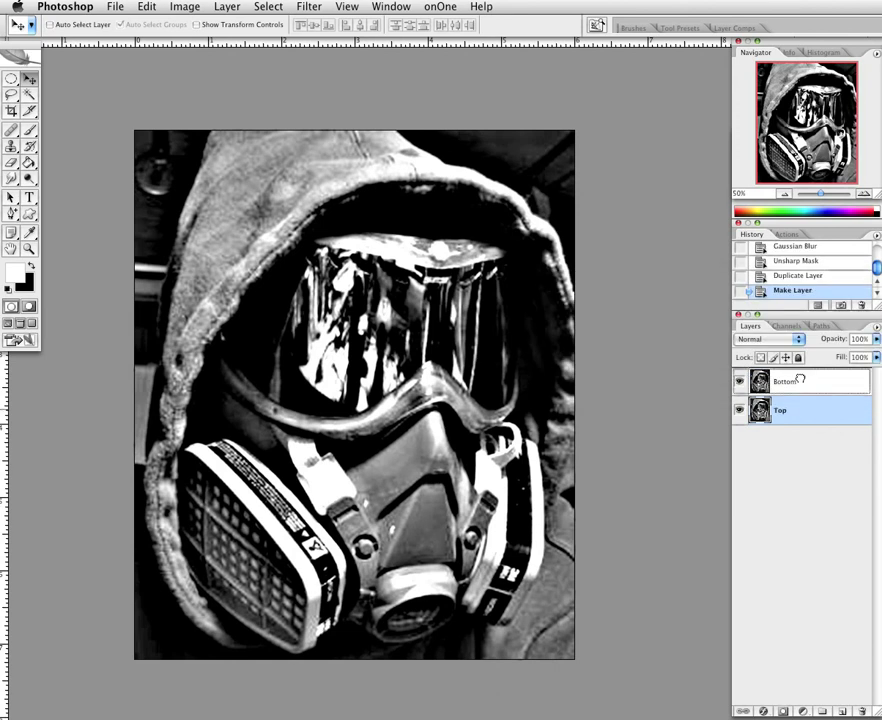
{"action": "left_click_drag", "start_coordinate": [800, 379], "coordinate": [838, 404]}
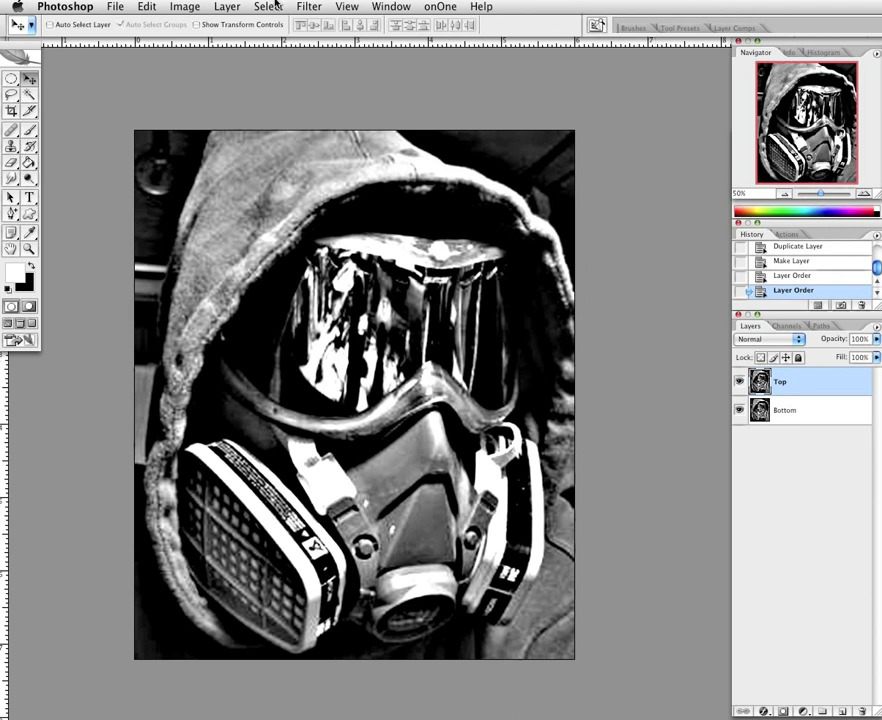
Apply a Threshold adjustment with level 55 to the Top layer
{"action": "left_click", "coordinate": [196, 5]}
{"action": "mouse_move", "coordinate": [203, 31]}
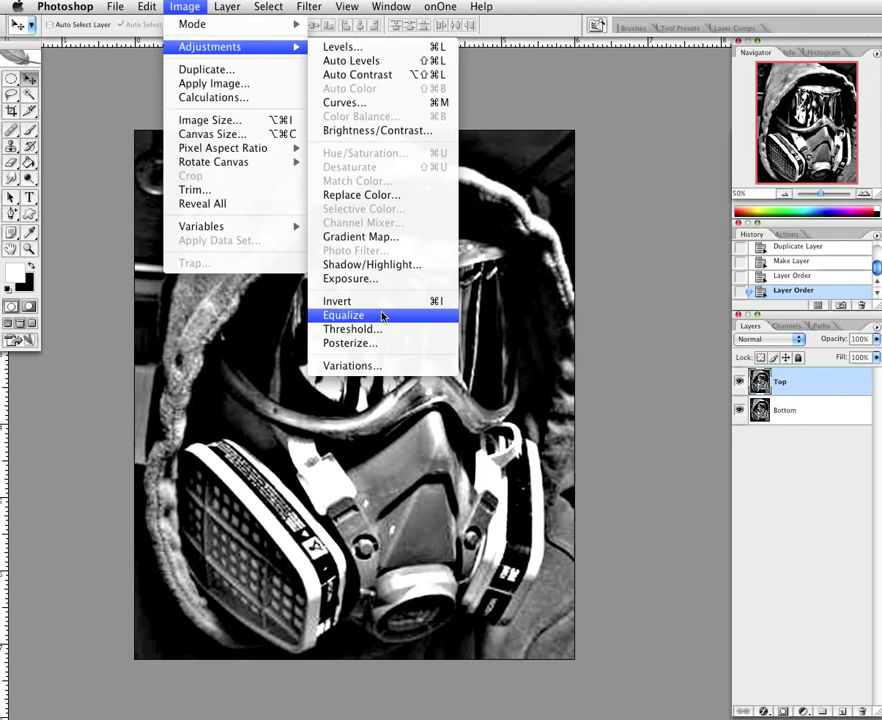
{"action": "left_click", "coordinate": [352, 329]}
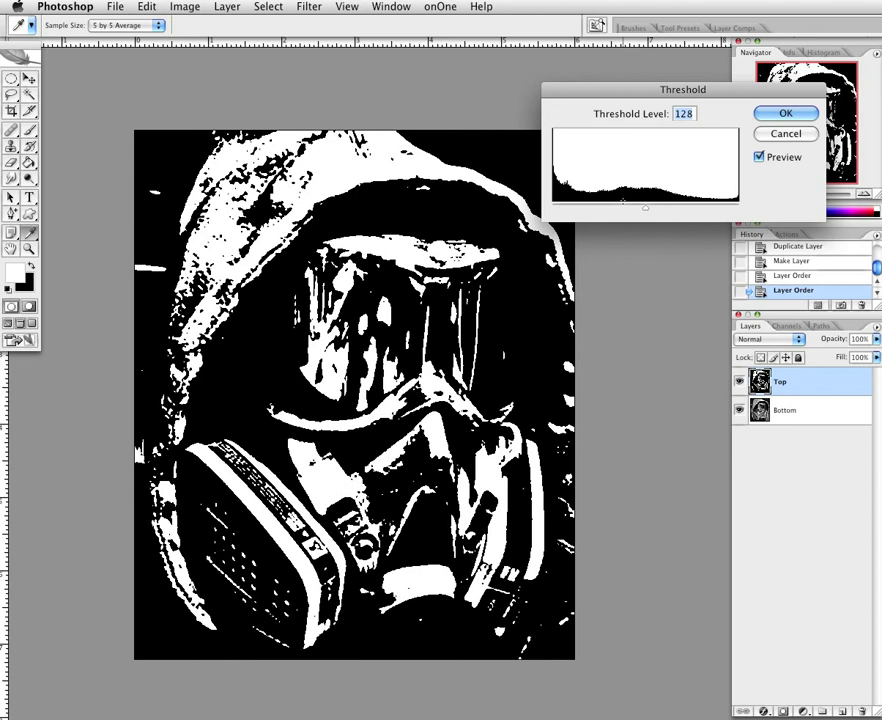
{"action": "left_click_drag", "start_coordinate": [646, 214], "coordinate": [605, 211]}
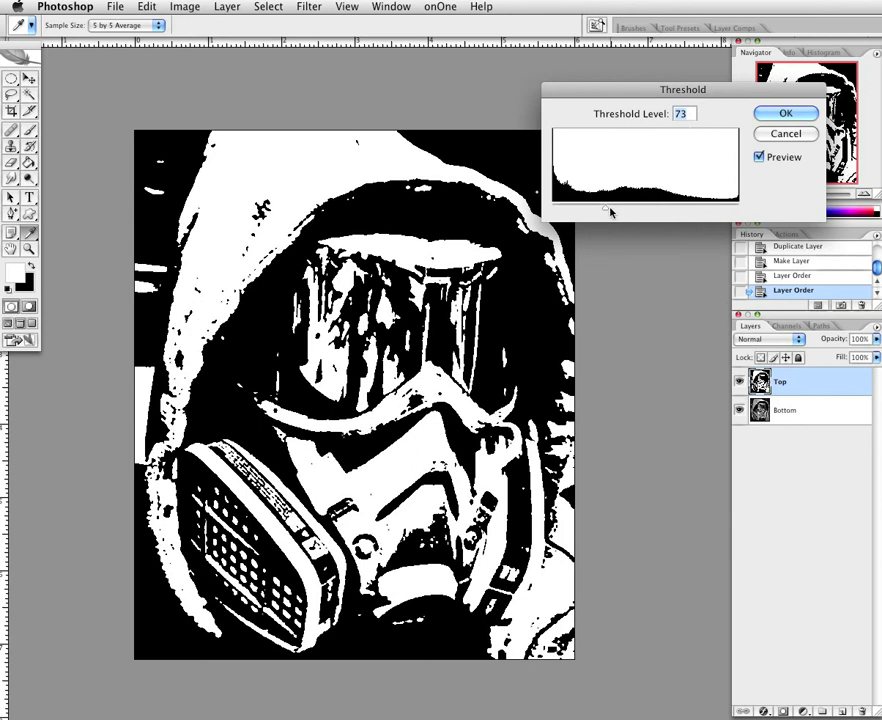
{"action": "left_click_drag", "start_coordinate": [610, 211], "coordinate": [592, 211]}
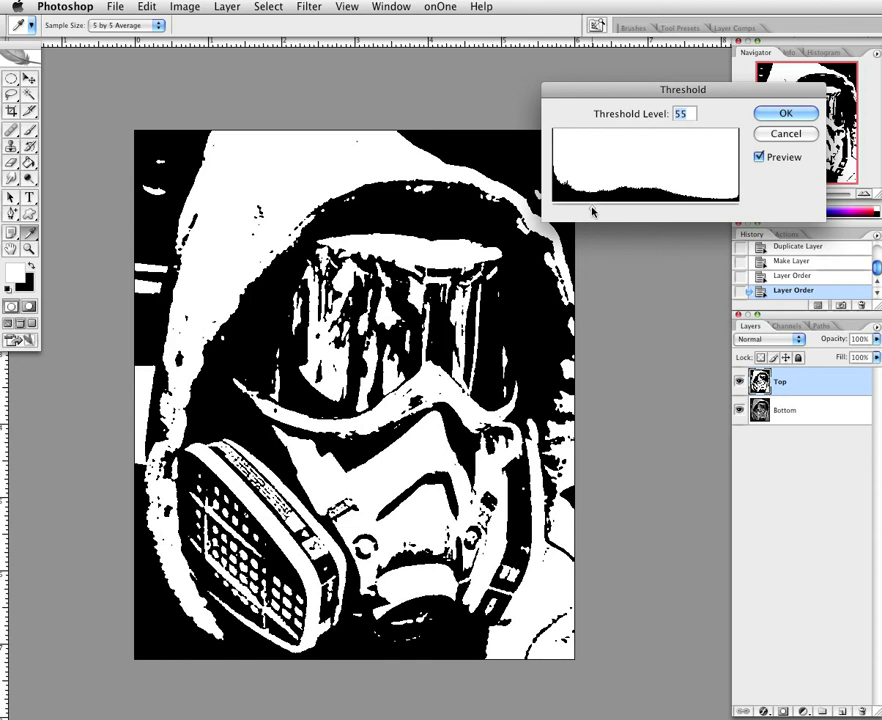
{"action": "left_click", "coordinate": [782, 115]}
{"action": "key", "text": "v"}
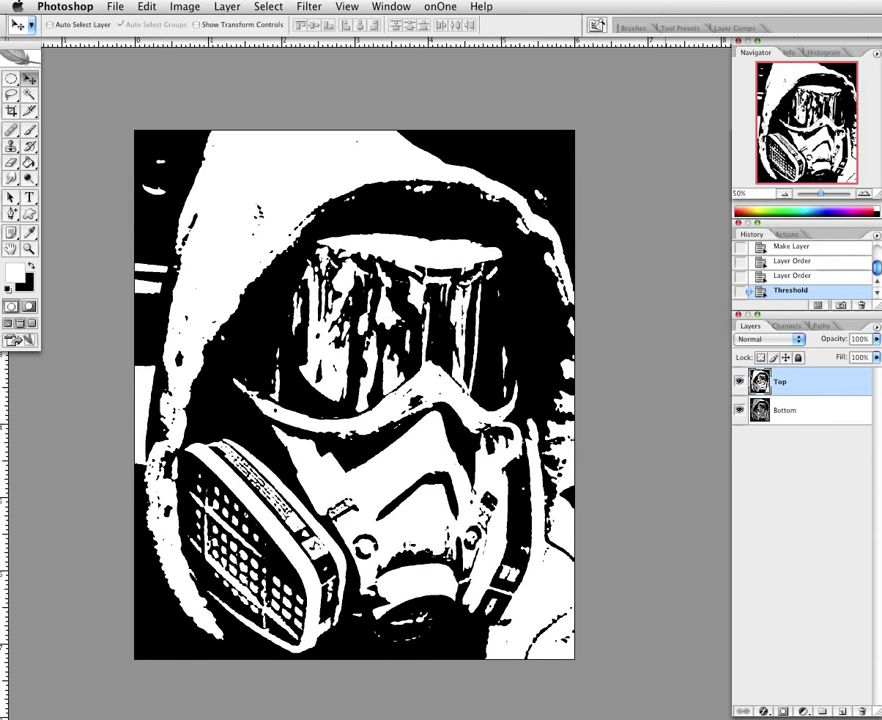
Try erasing a spot on the hood of the Top layer and undo the erasure
{"action": "key", "text": "e"}
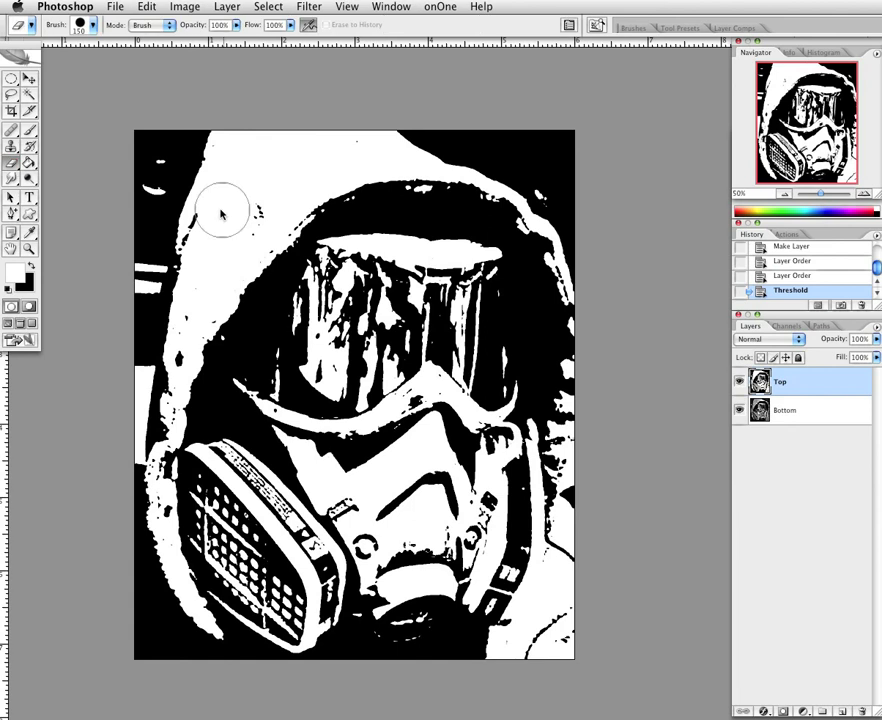
{"action": "left_click", "coordinate": [244, 216]}
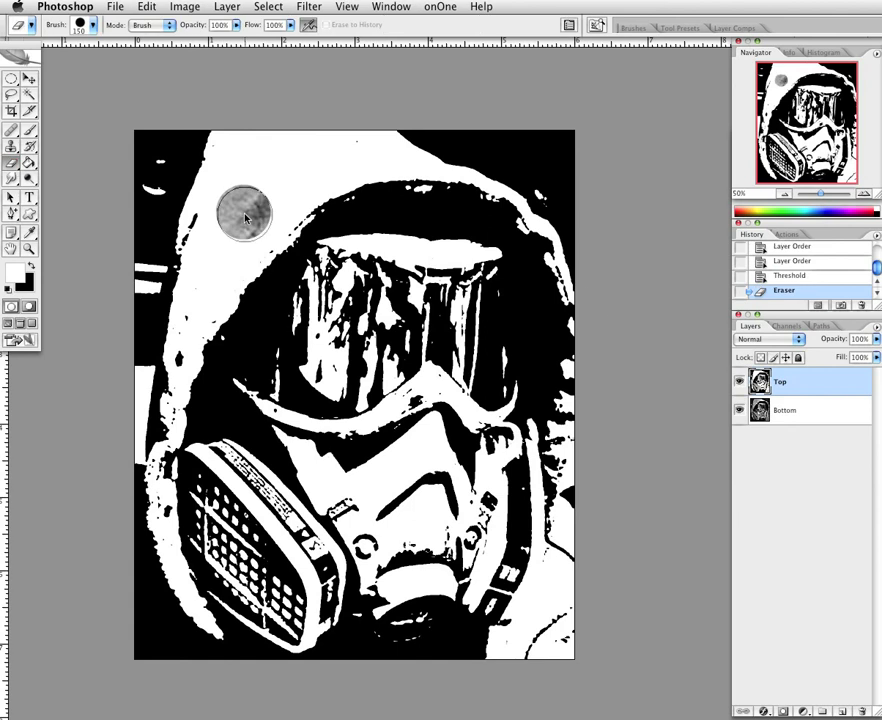
{"action": "key", "text": "ctrl+z"}
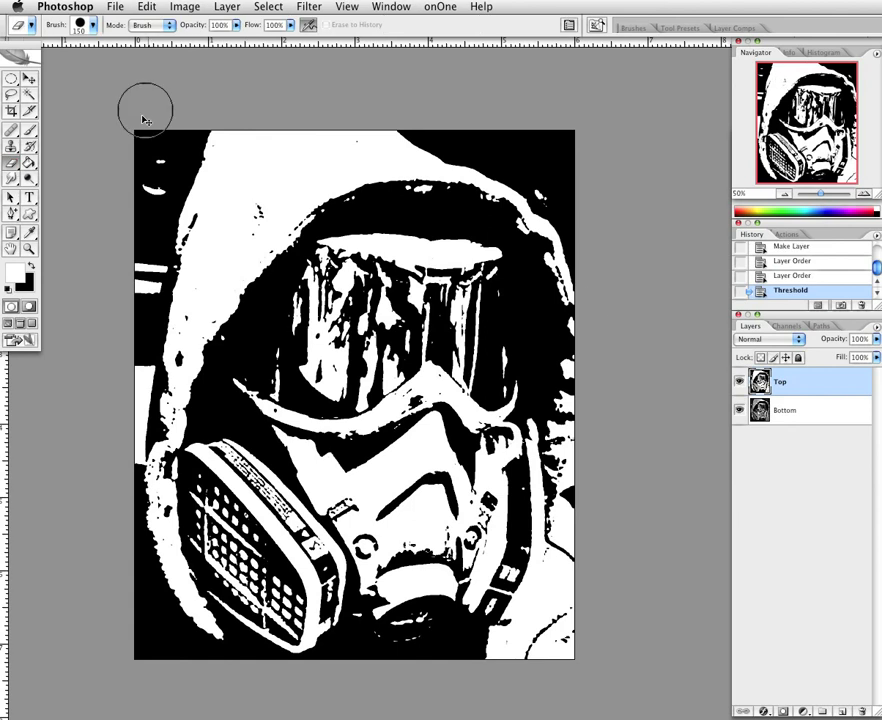
Paint over the black specks on the upper hood in white, using a 125-pixel brush at 100% opacity
{"action": "key", "text": "b"}
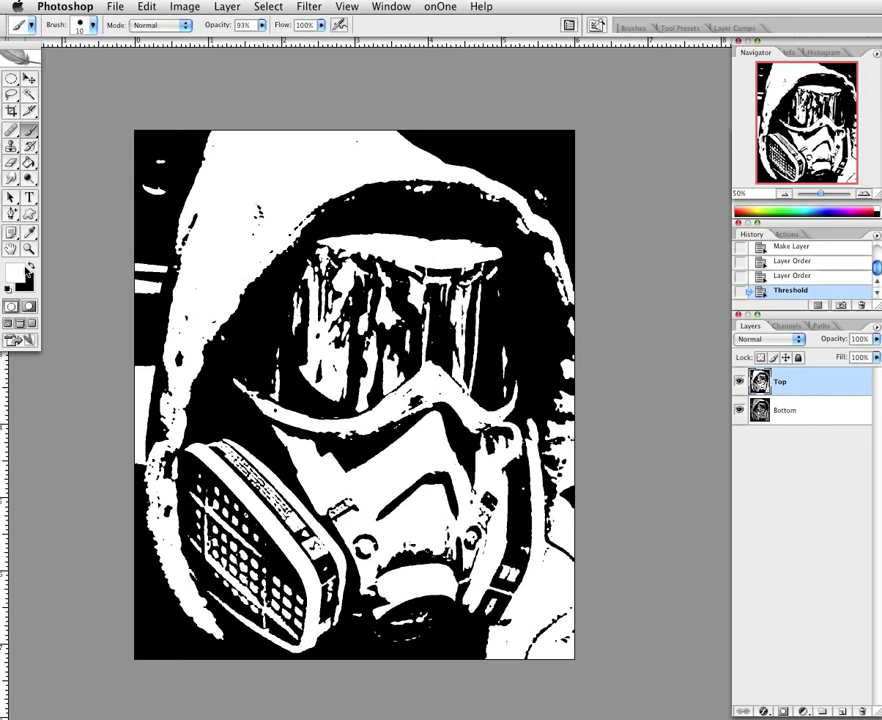
{"action": "left_click", "coordinate": [251, 204]}
{"action": "key", "text": "bracketright"}
{"action": "key", "text": "bracketright"}
{"action": "key", "text": "bracketright"}
{"action": "key", "text": "bracketright"}
{"action": "key", "text": "bracketright"}
{"action": "key", "text": "bracketright"}
{"action": "key", "text": "bracketright"}
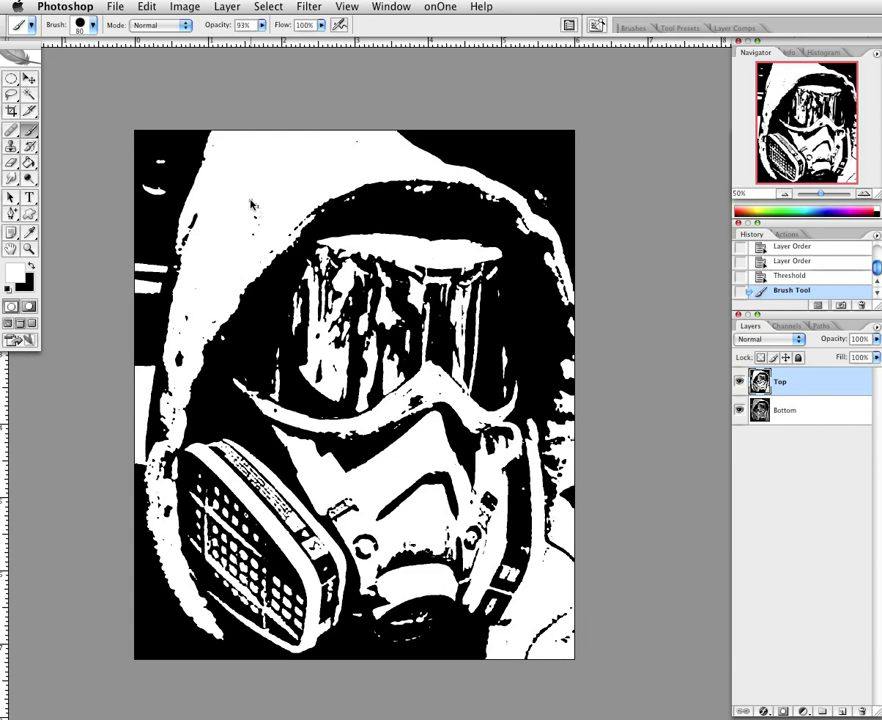
{"action": "key", "text": "bracketright"}
{"action": "key", "text": "bracketright"}
{"action": "key", "text": "bracketright"}
{"action": "left_click", "coordinate": [261, 25]}
{"action": "left_click_drag", "start_coordinate": [265, 36], "coordinate": [276, 43]}
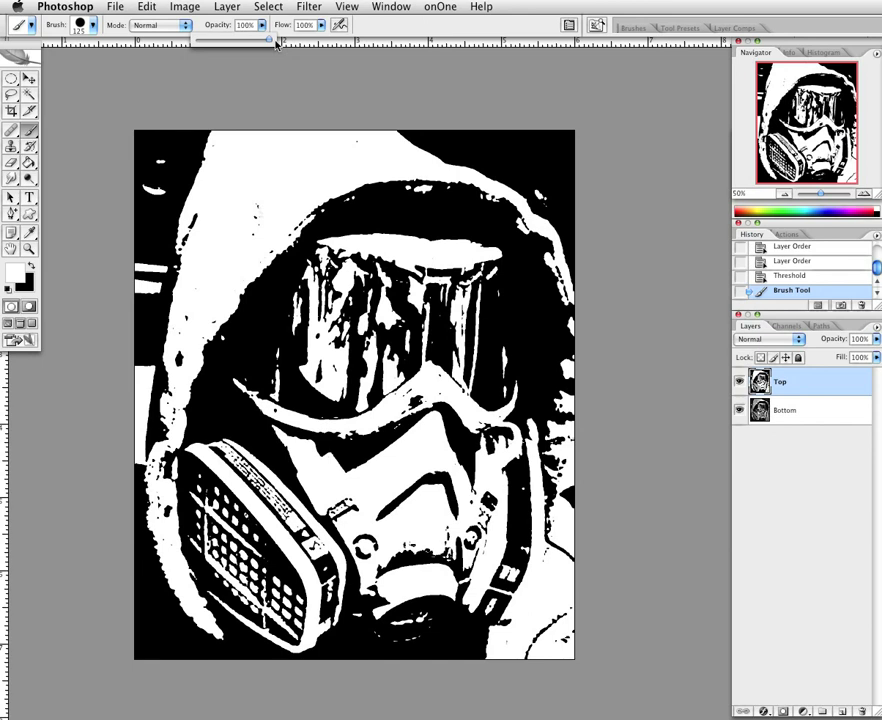
{"action": "left_click_drag", "start_coordinate": [254, 221], "coordinate": [341, 139]}
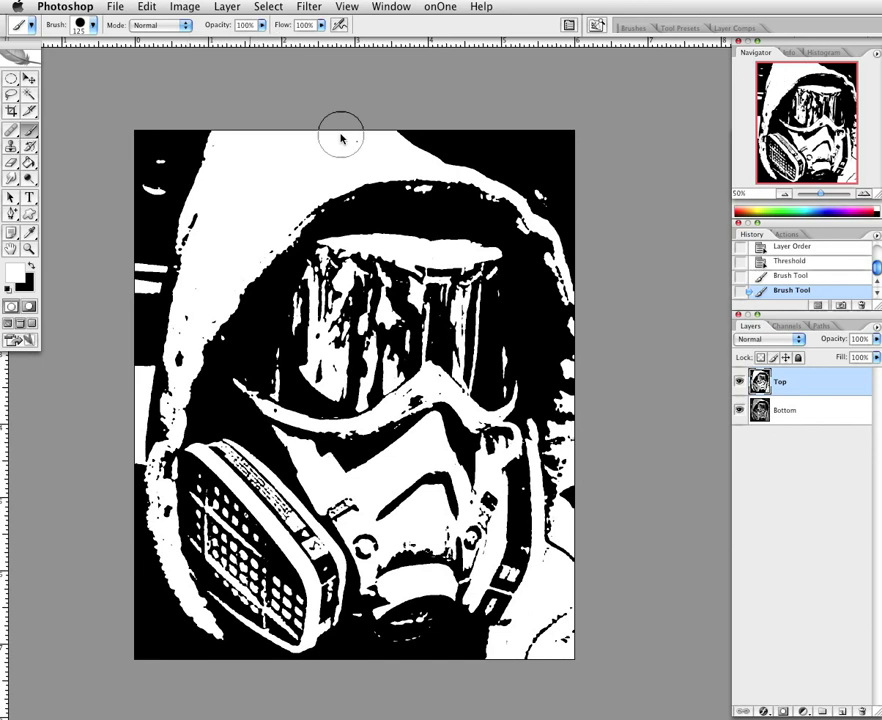
{"action": "left_click_drag", "start_coordinate": [287, 199], "coordinate": [250, 234]}
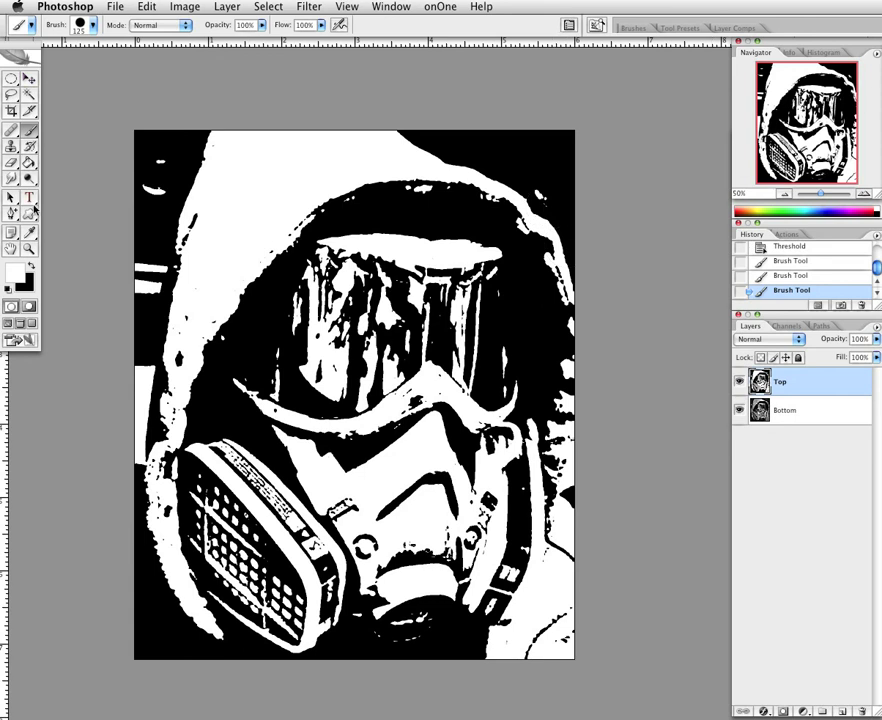
Paint out the stray white background marks beside the hood in black and the dark marks along the hood's upper-left edge in white
{"action": "key", "text": "x"}
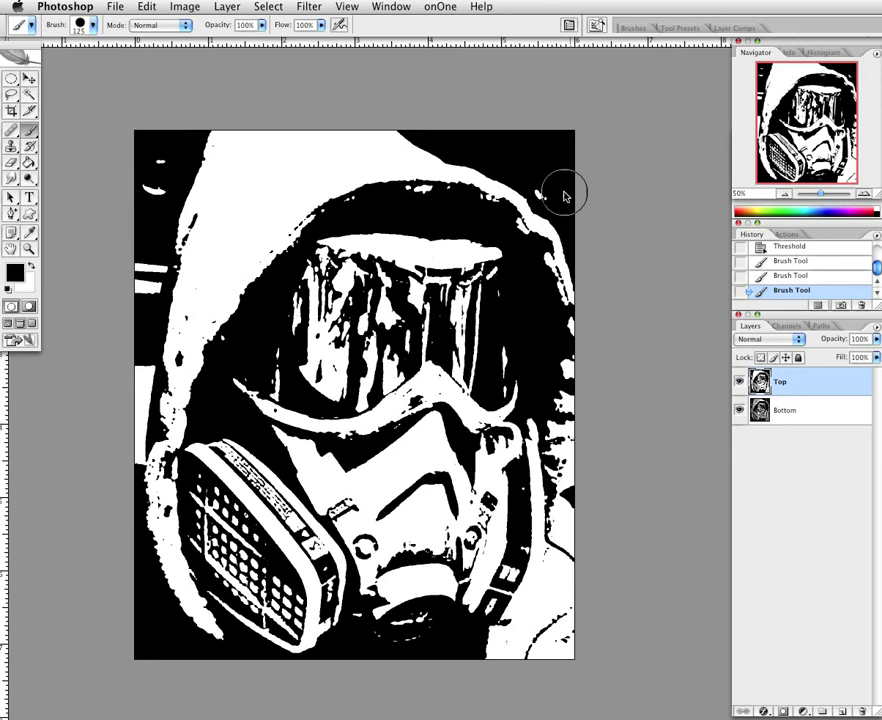
{"action": "left_click_drag", "start_coordinate": [565, 197], "coordinate": [555, 187]}
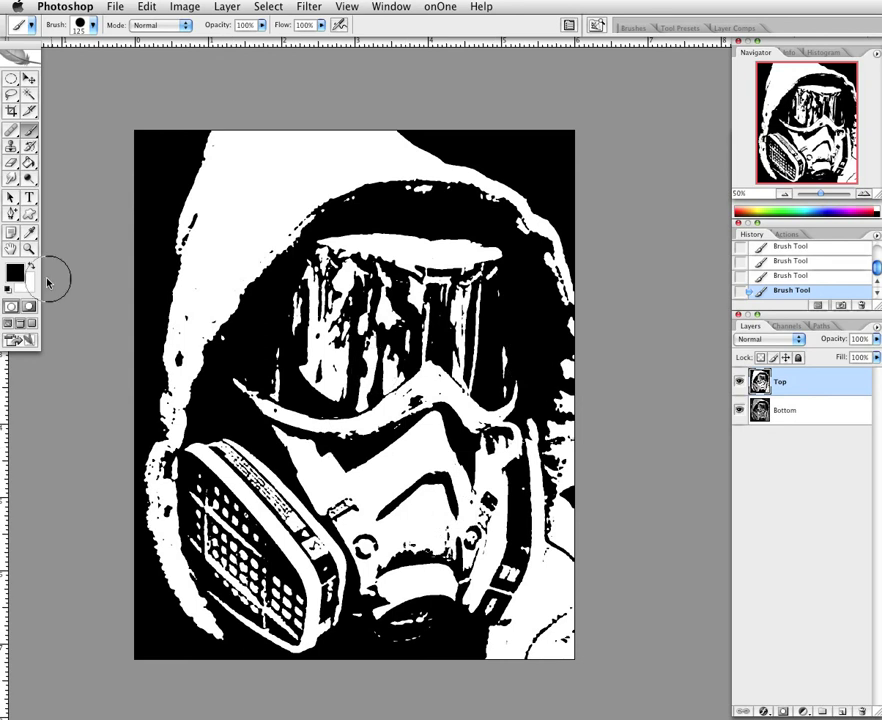
{"action": "key", "text": "x"}
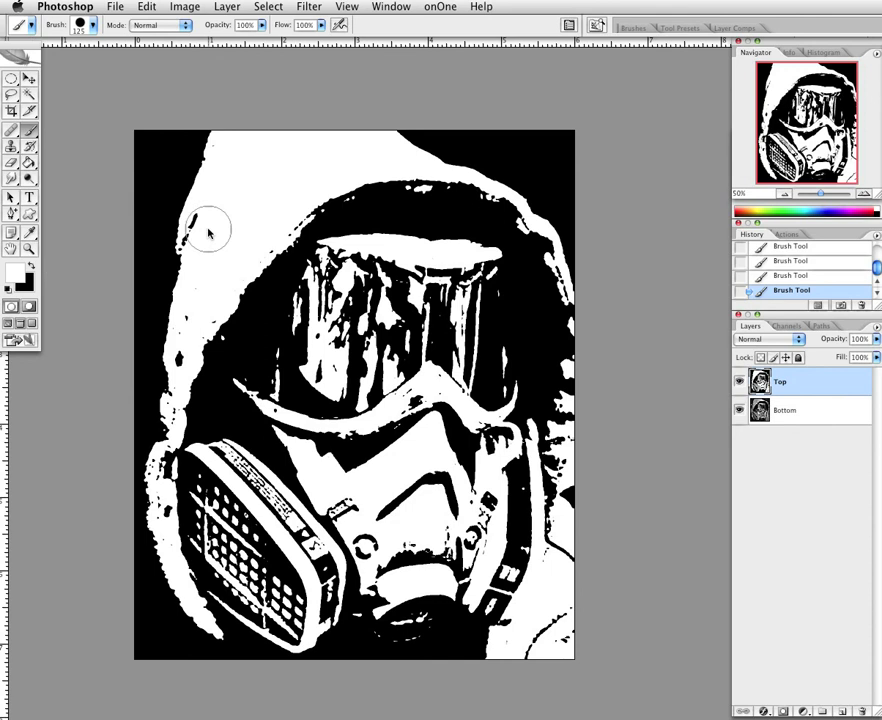
{"action": "left_click_drag", "start_coordinate": [209, 233], "coordinate": [200, 245]}
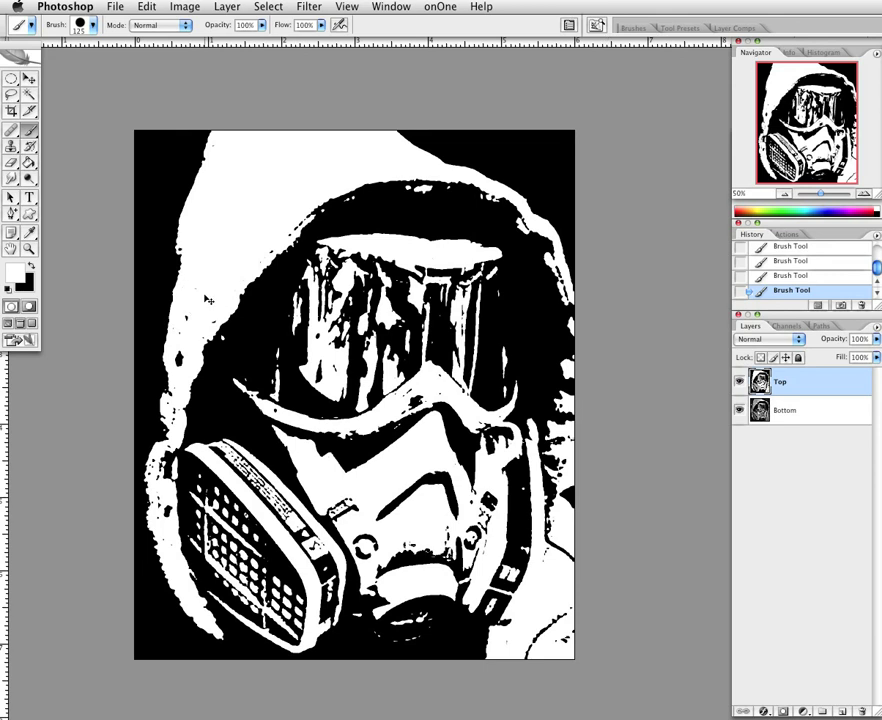
Step the history back through the recent brush strokes to restore the white background marks beside the hood's left edge
{"action": "scroll", "coordinate": [810, 267], "scroll_direction": "up", "scroll_amount": 1}
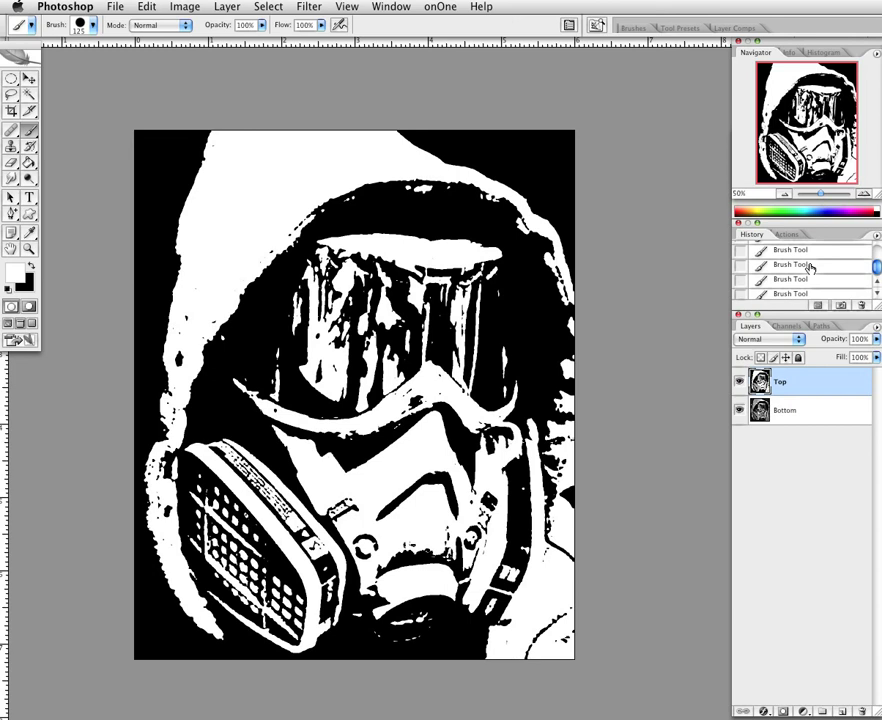
{"action": "left_click", "coordinate": [811, 265]}
{"action": "key", "text": "super+shift+z"}
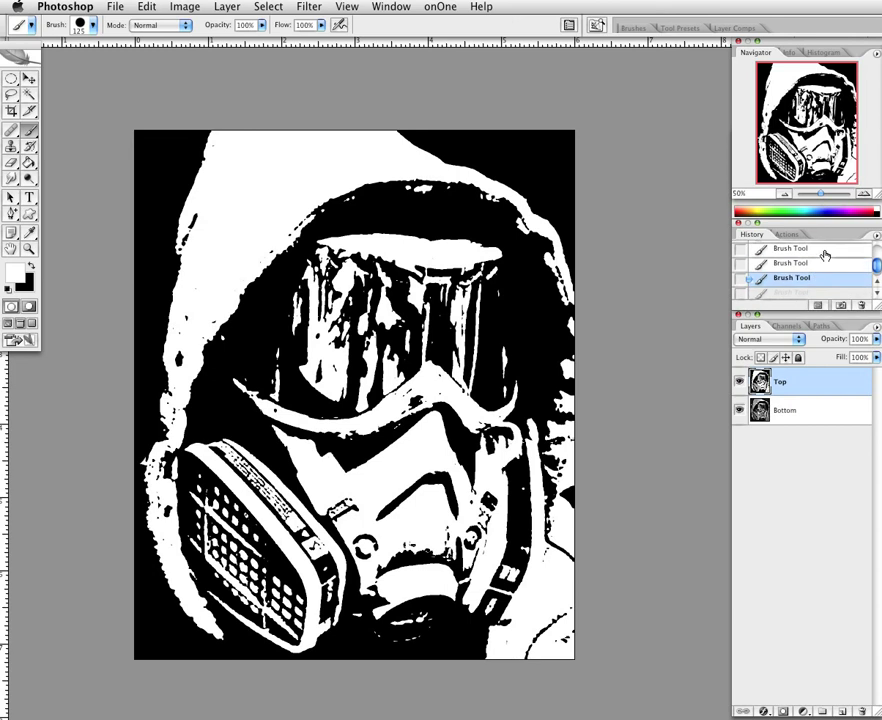
{"action": "key", "text": "super+shift+z"}
{"action": "key", "text": "super+shift+z"}
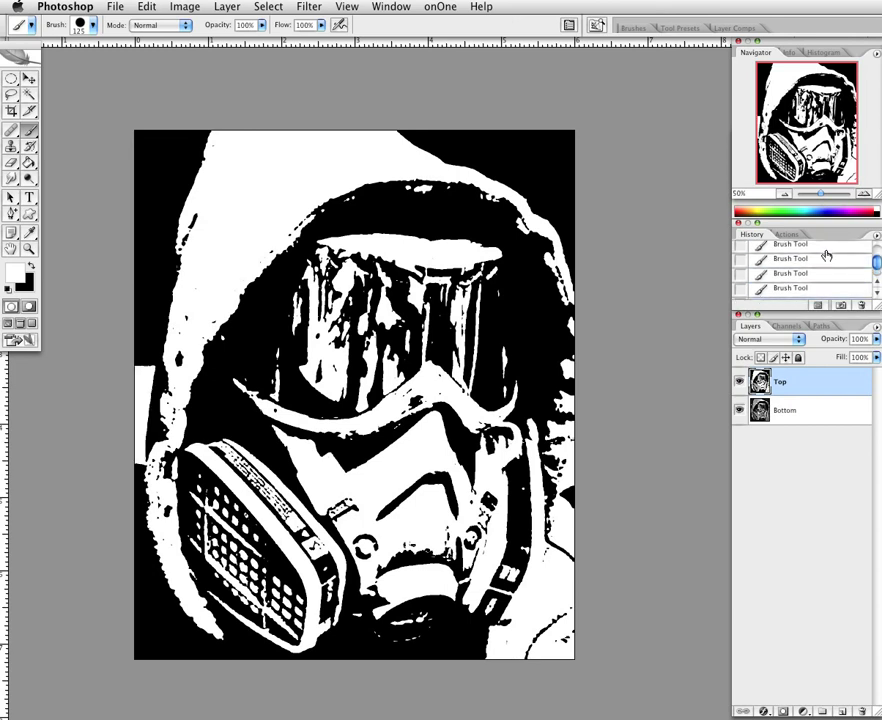
{"action": "key", "text": "super+shift+z"}
{"action": "key", "text": "super+alt+z"}
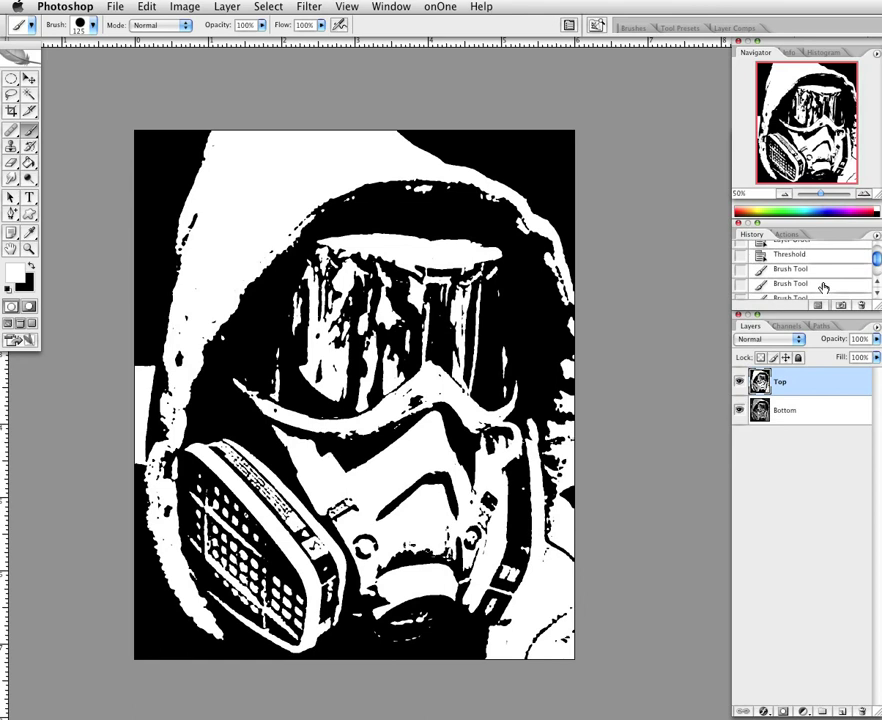
{"action": "key", "text": "super+shift+z"}
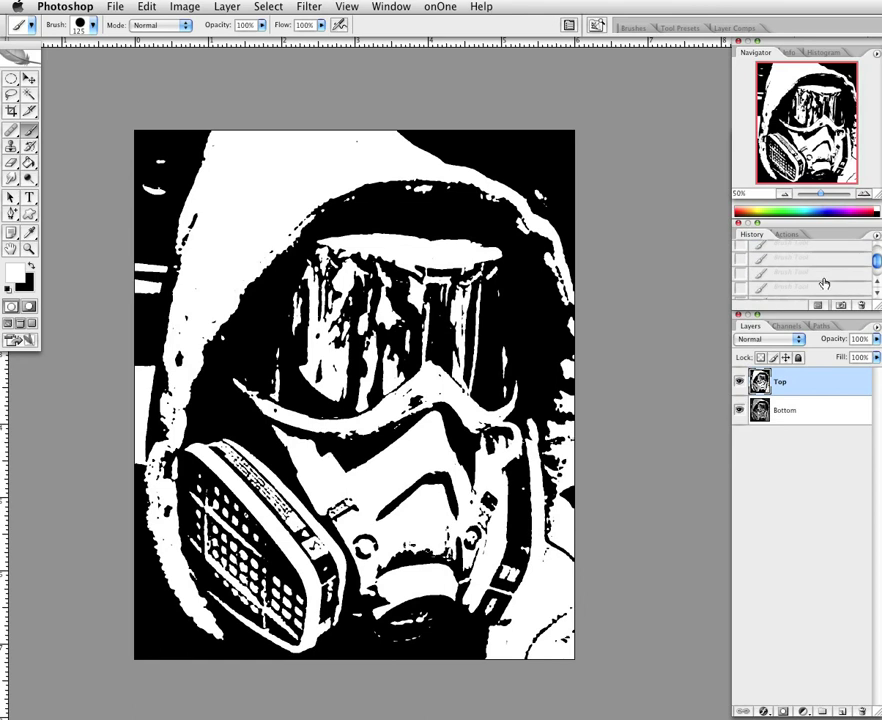
{"action": "left_click", "coordinate": [813, 272]}
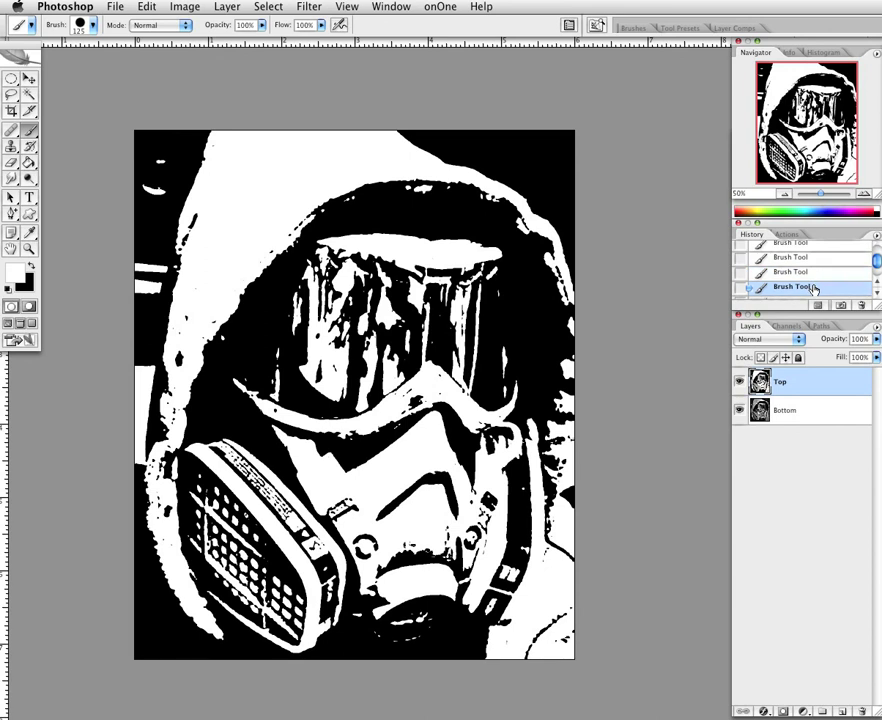
{"action": "key", "text": "ctrl+alt+z"}
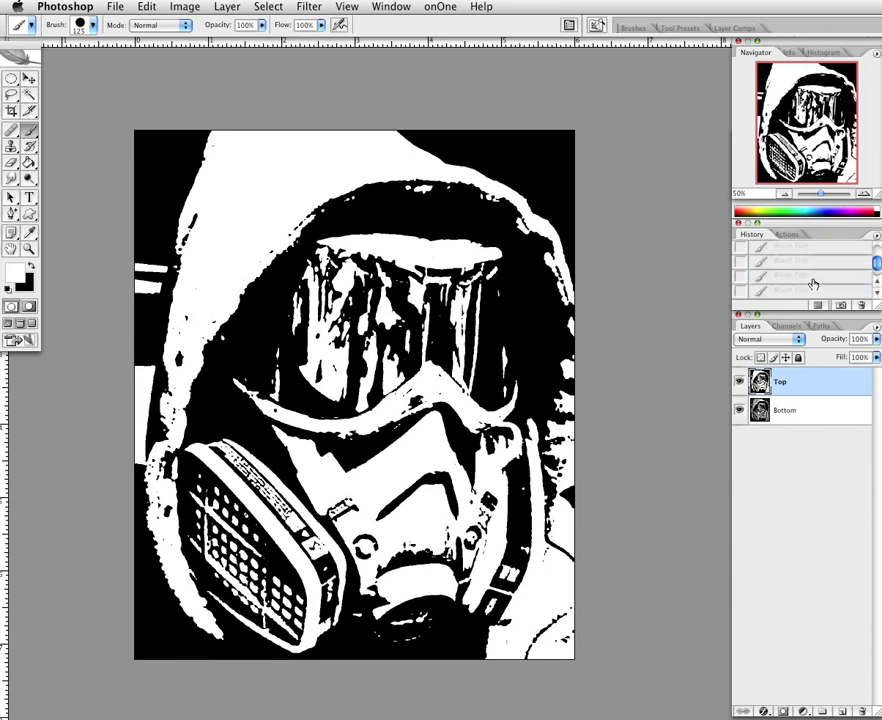
Select the Bottom layer and briefly hide the Top layer to examine the grayscale photo underneath
{"action": "left_click", "coordinate": [829, 409]}
{"action": "left_click", "coordinate": [740, 381]}
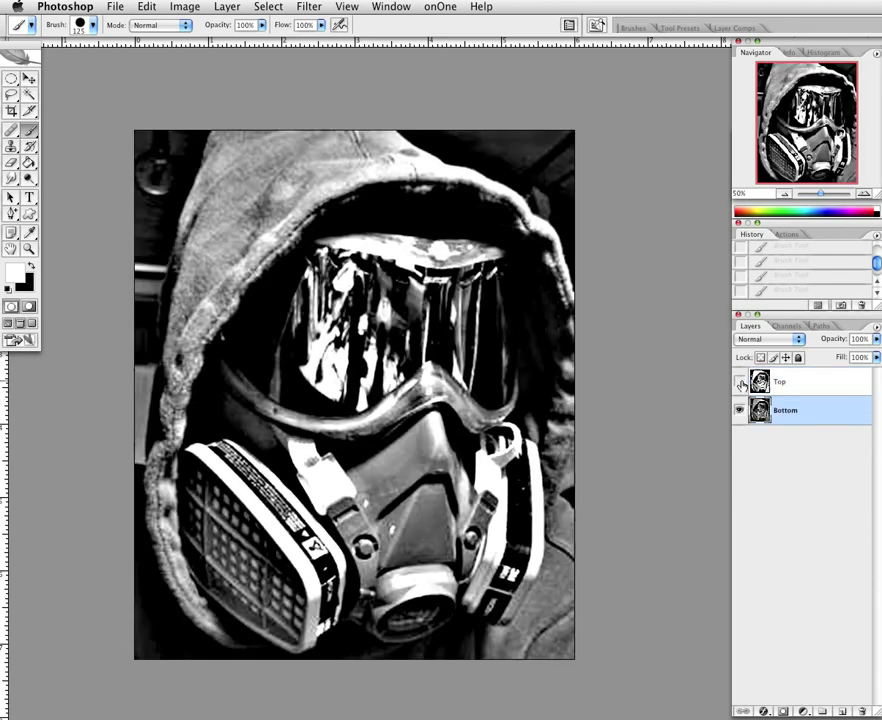
{"action": "left_click", "coordinate": [740, 381]}
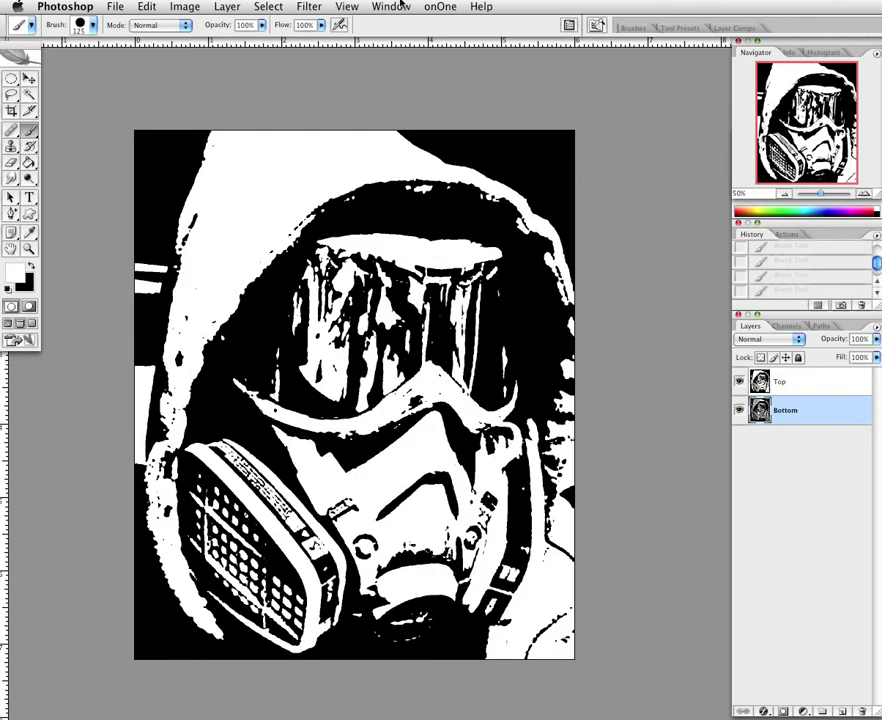
{"action": "left_click", "coordinate": [186, 6]}
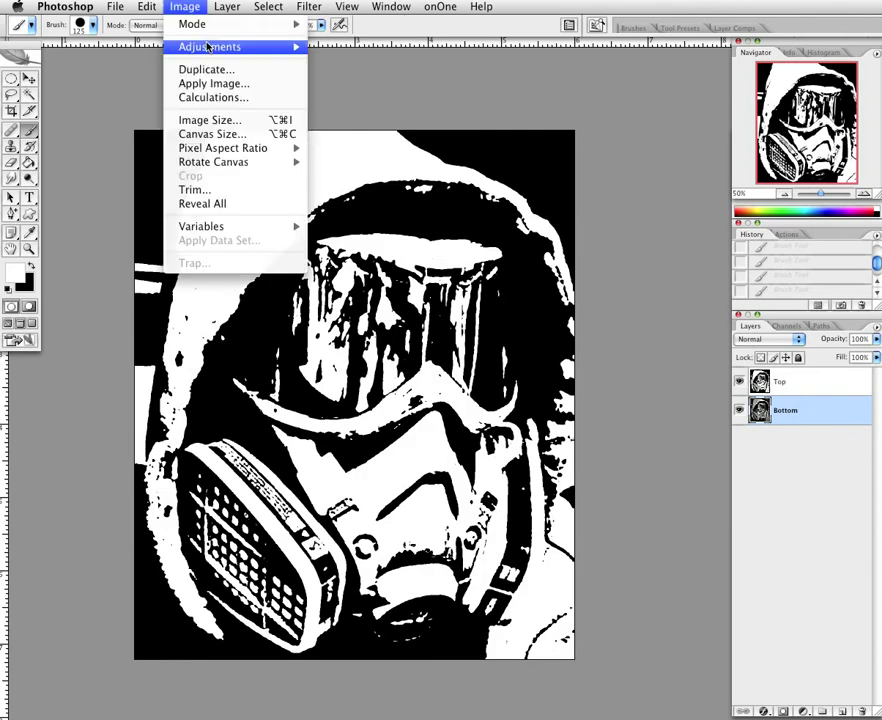
{"action": "mouse_move", "coordinate": [208, 47]}
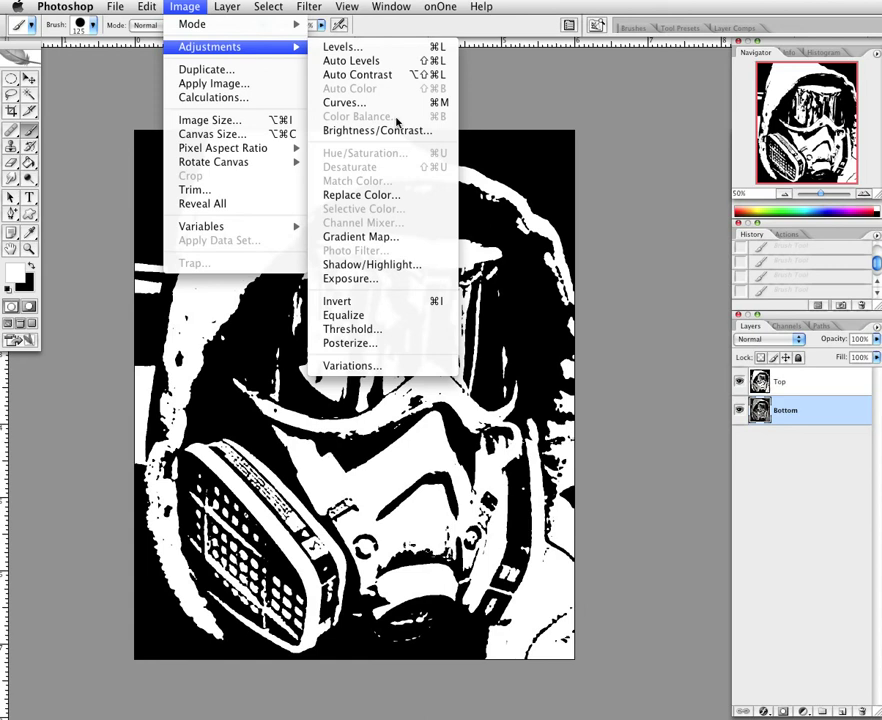
{"action": "left_click", "coordinate": [427, 327]}
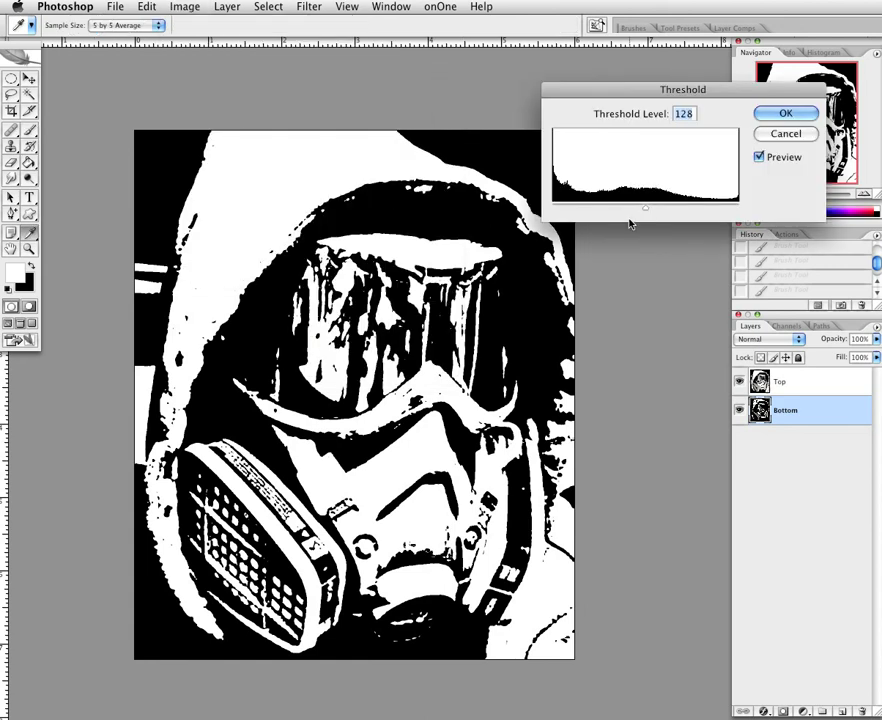
{"action": "left_click_drag", "start_coordinate": [647, 209], "coordinate": [669, 214]}
{"action": "left_click", "coordinate": [785, 140]}
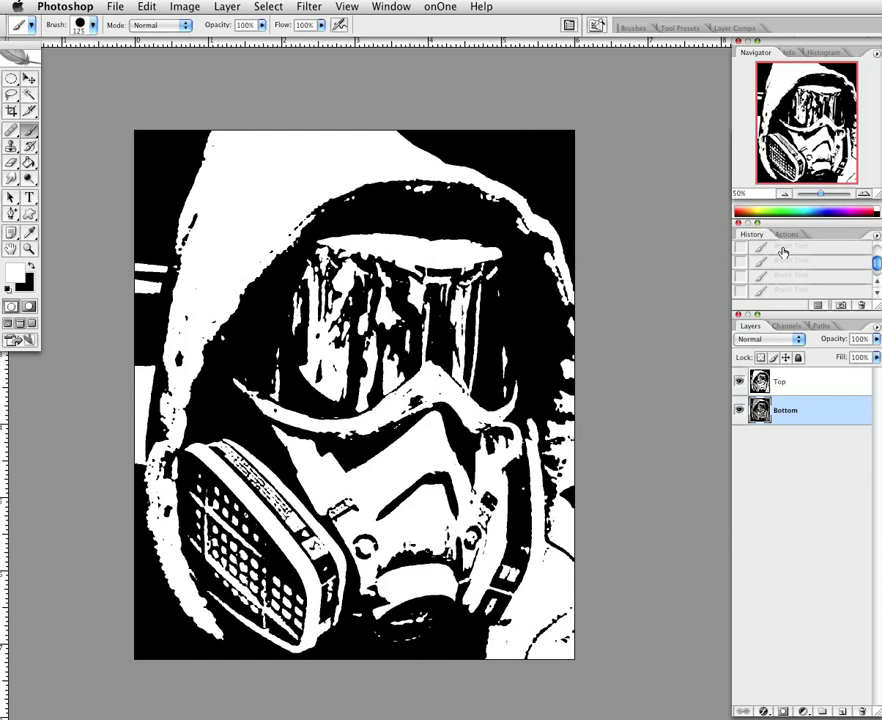
Hide the Top layer, apply a Threshold adjustment to the Bottom layer, and compare it against the Top layer
{"action": "left_click", "coordinate": [739, 382]}
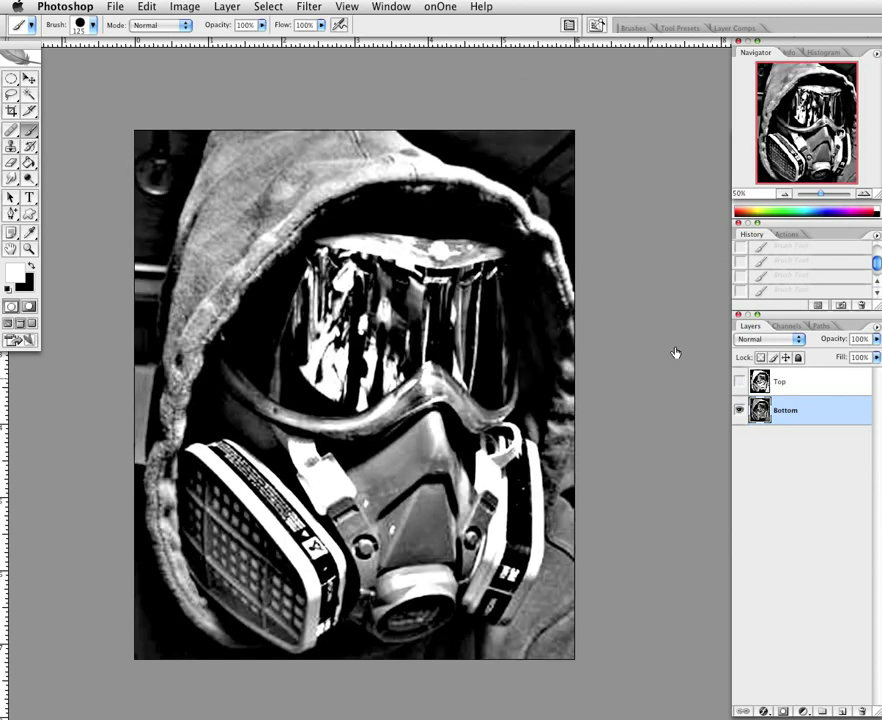
{"action": "left_click", "coordinate": [190, 6]}
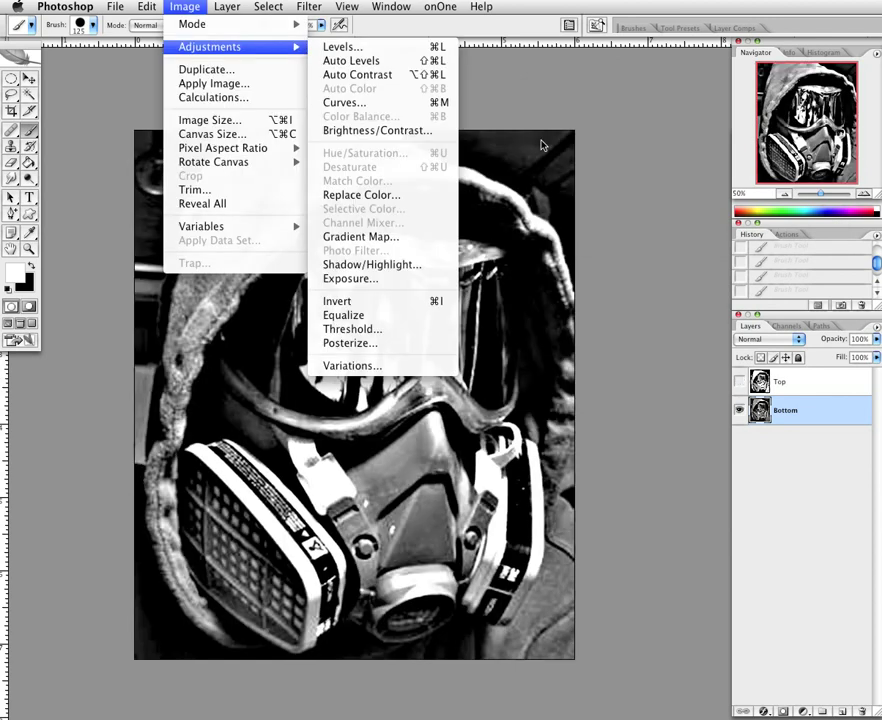
{"action": "left_click", "coordinate": [417, 331]}
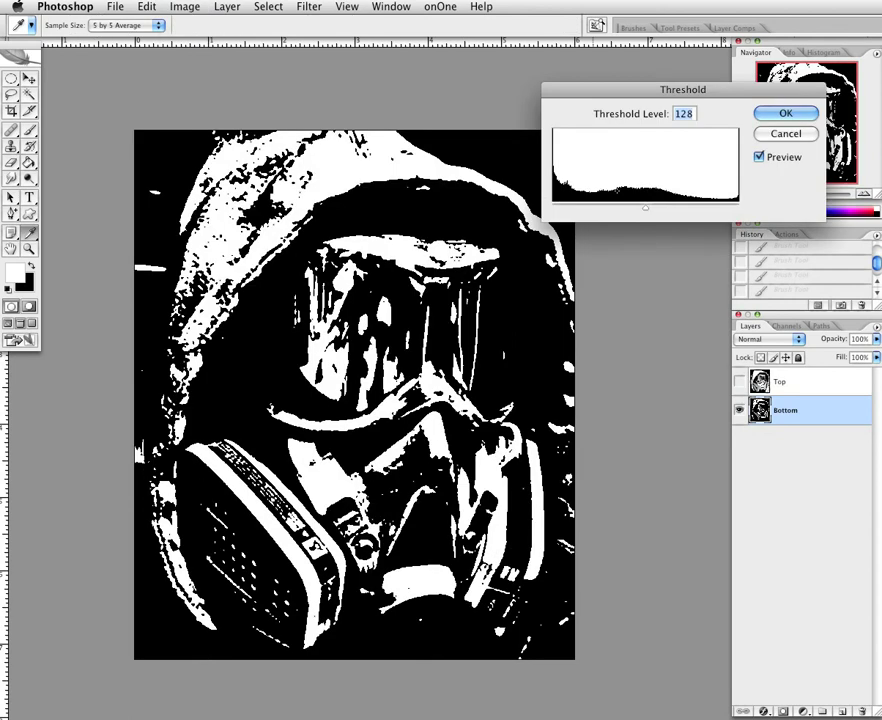
{"action": "mouse_move", "coordinate": [645, 210]}
{"action": "left_mouse_down"}
{"action": "mouse_move", "coordinate": [675, 207]}
{"action": "mouse_move", "coordinate": [650, 208]}
{"action": "left_mouse_up"}
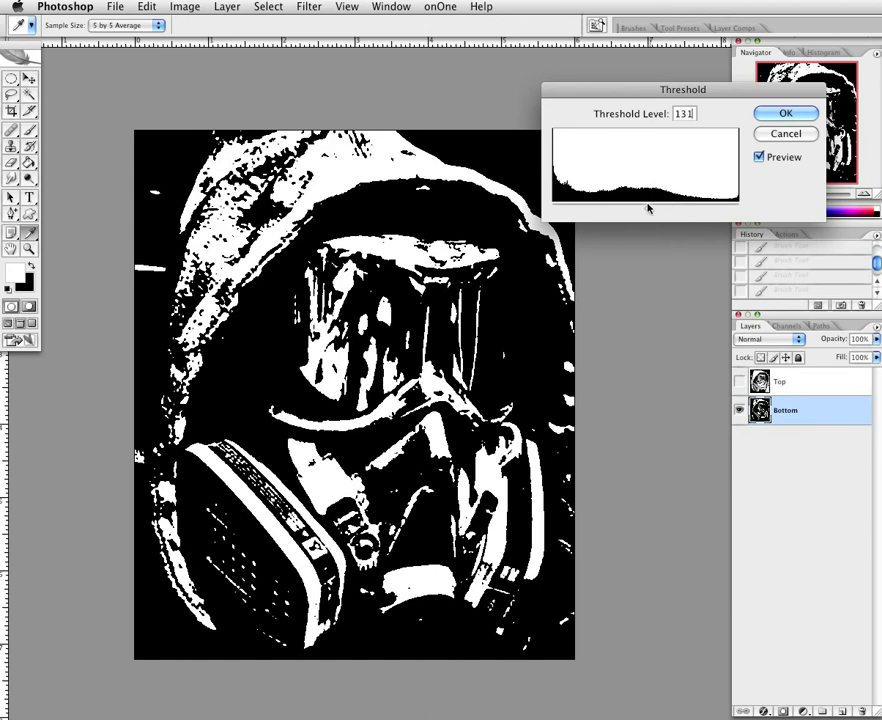
{"action": "left_click_drag", "start_coordinate": [650, 208], "coordinate": [643, 207]}
{"action": "left_click", "coordinate": [780, 114]}
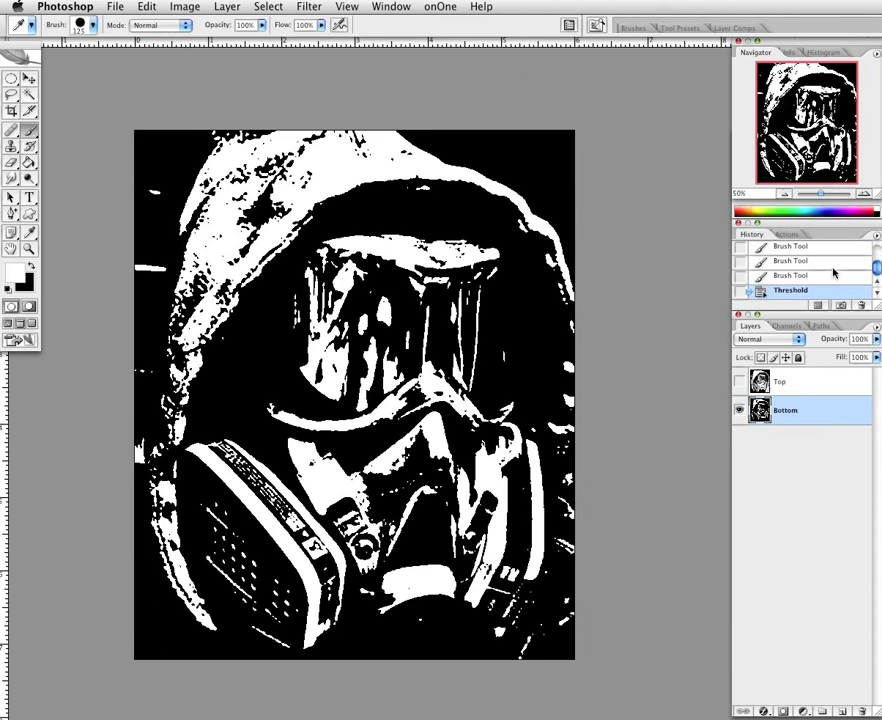
{"action": "left_click", "coordinate": [741, 381]}
{"action": "left_click", "coordinate": [741, 381]}
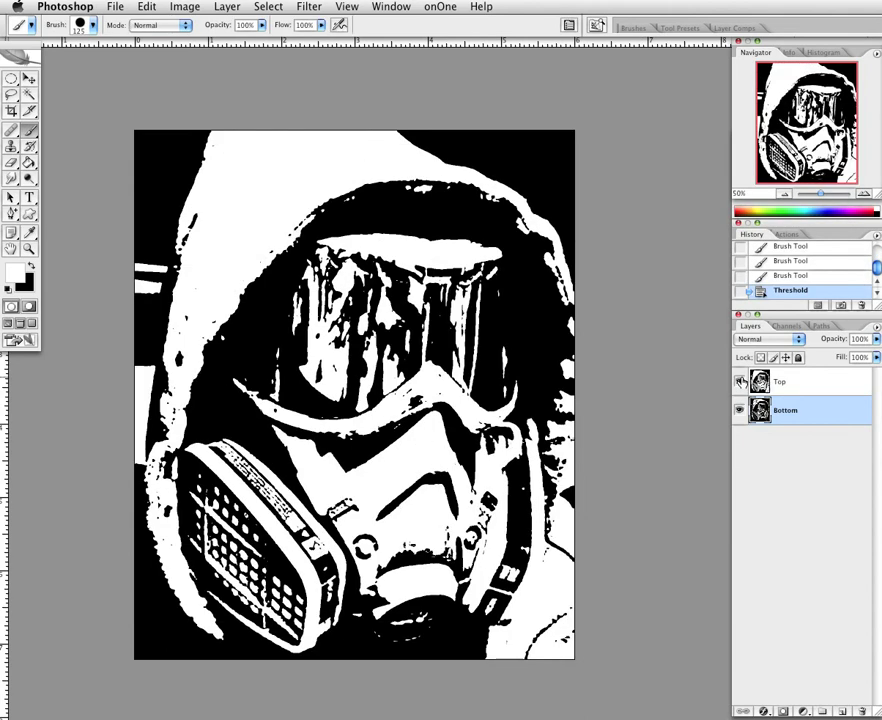
{"action": "left_click", "coordinate": [832, 388]}
{"action": "left_click", "coordinate": [306, 6]}
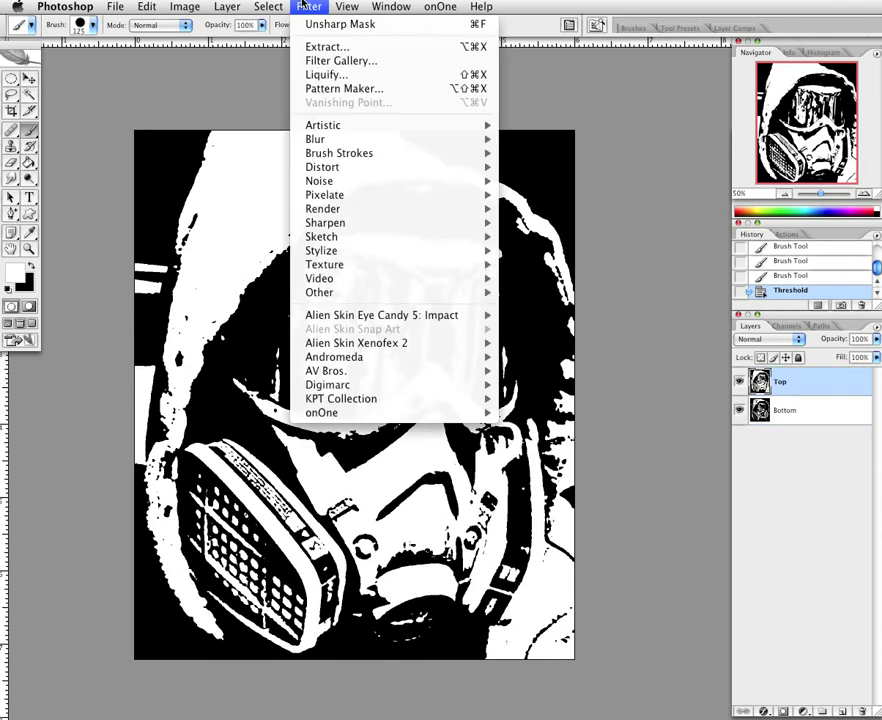
{"action": "mouse_move", "coordinate": [268, 6]}
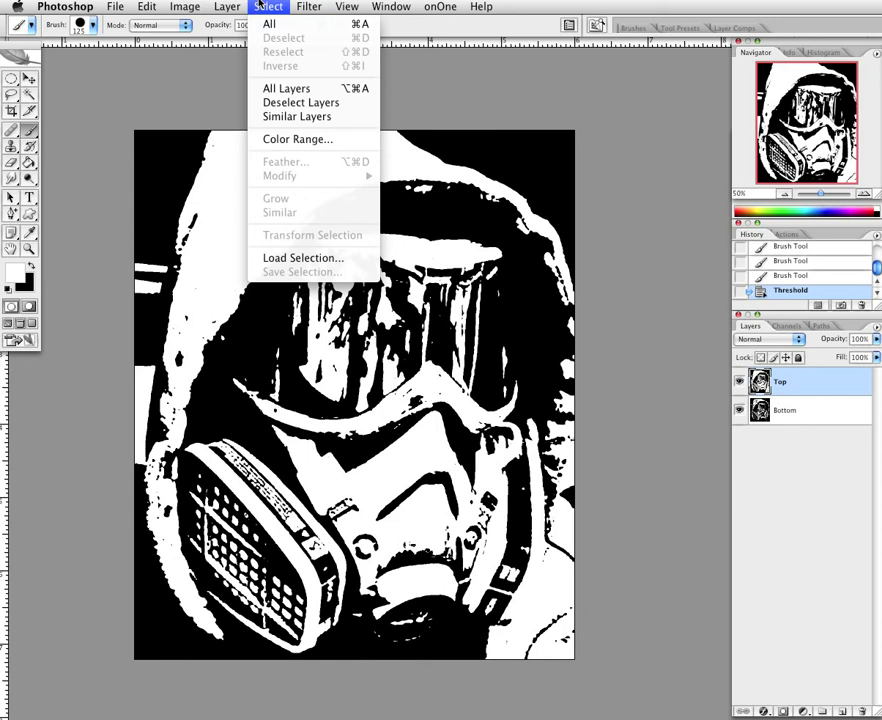
{"action": "left_click", "coordinate": [260, 6]}
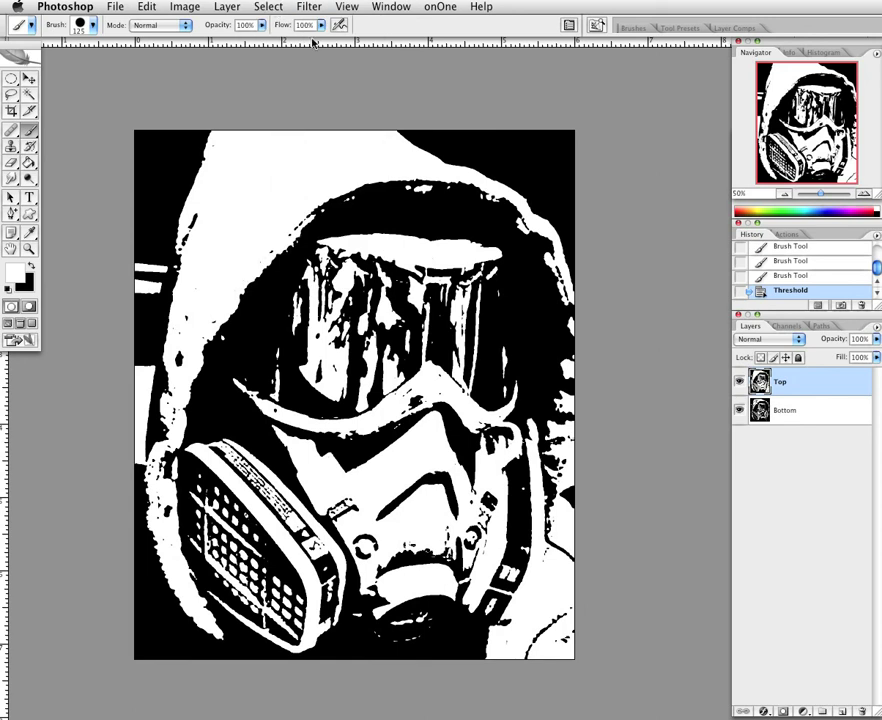
{"action": "left_click", "coordinate": [266, 6]}
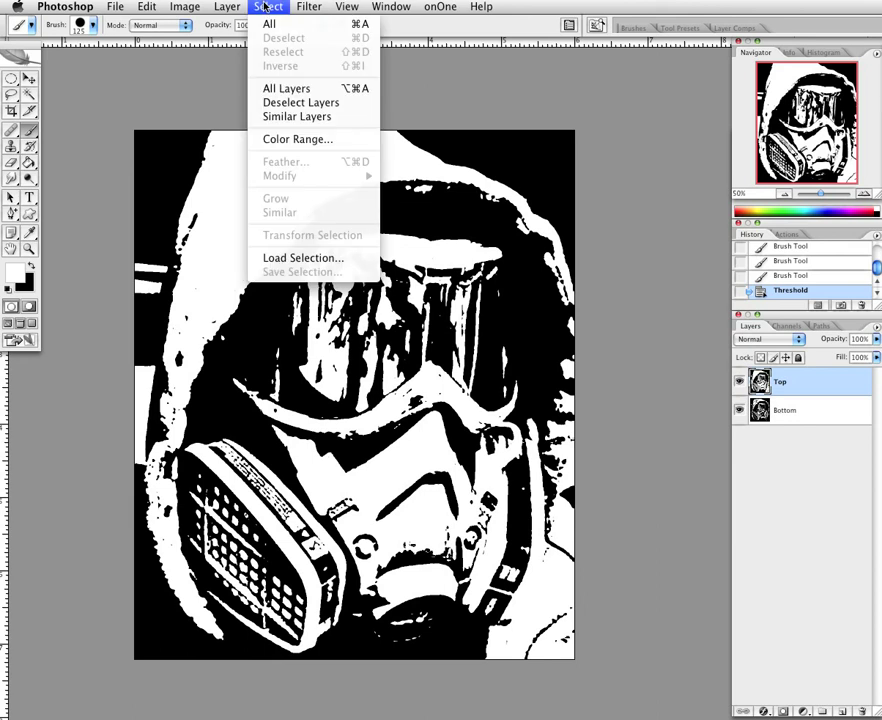
{"action": "left_click", "coordinate": [318, 143]}
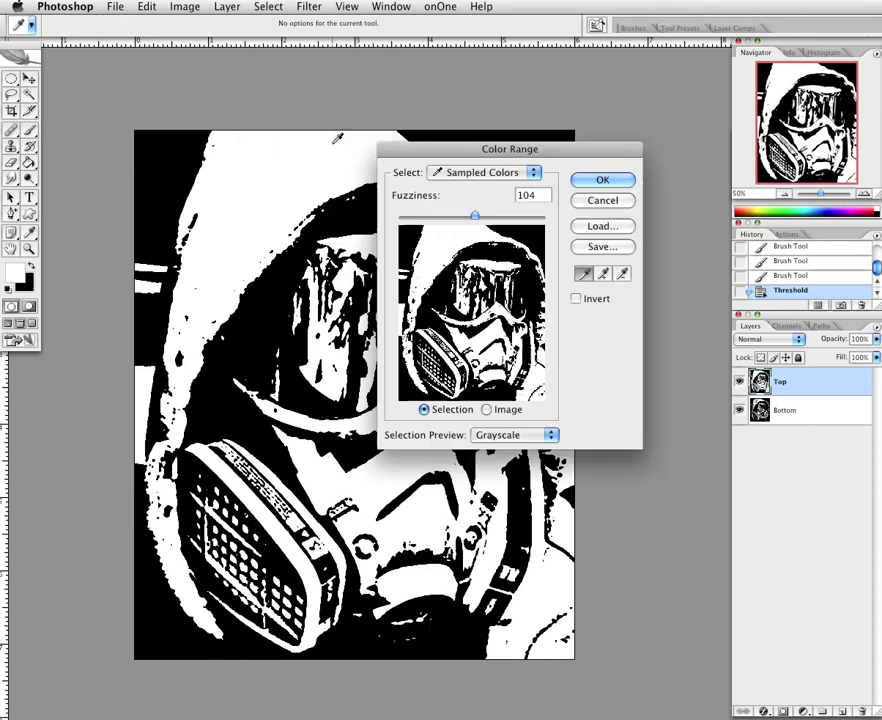
{"action": "left_click", "coordinate": [607, 202]}
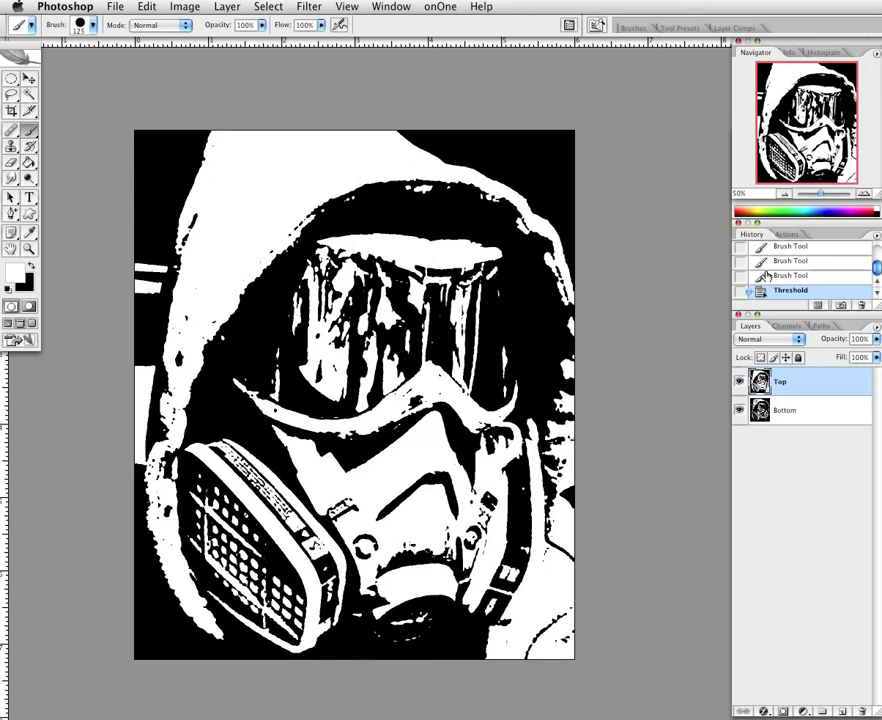
Undo the Threshold adjustment on the Bottom layer, going back to the last brush stroke in the history
{"action": "scroll", "coordinate": [770, 274], "scroll_direction": "up", "scroll_amount": 1}
{"action": "left_click", "coordinate": [776, 273]}
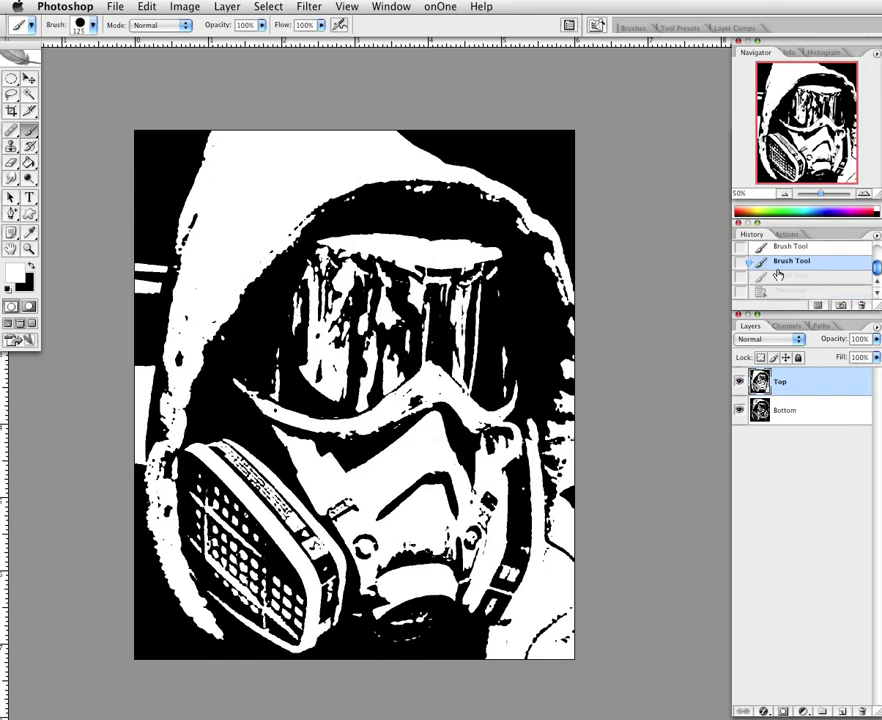
{"action": "left_click", "coordinate": [779, 275]}
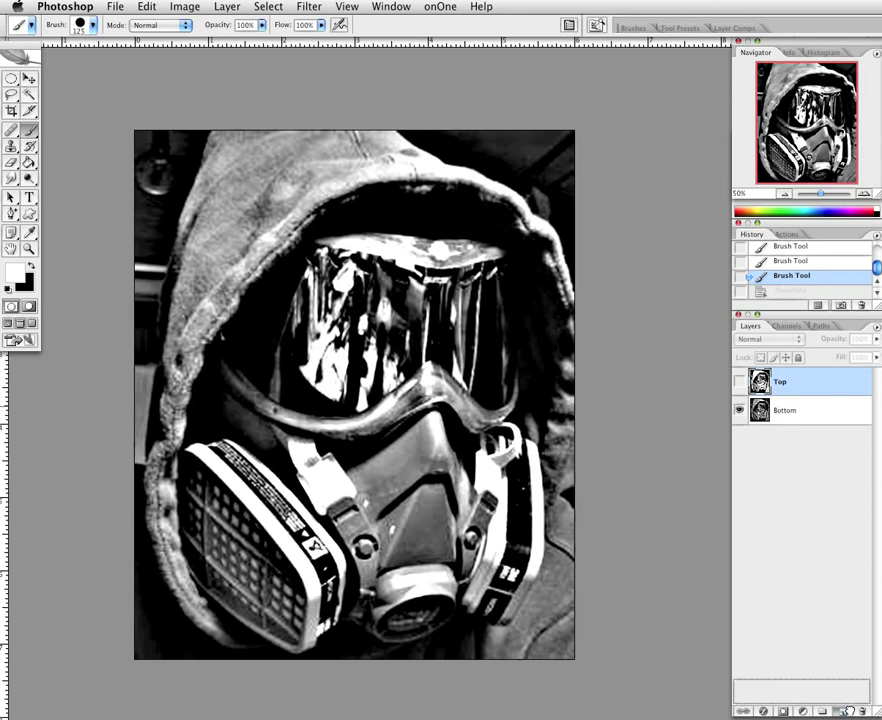
Duplicate the Bottom layer and apply a Threshold adjustment with level 144 to the copy
{"action": "left_click_drag", "start_coordinate": [847, 711], "coordinate": [843, 711]}
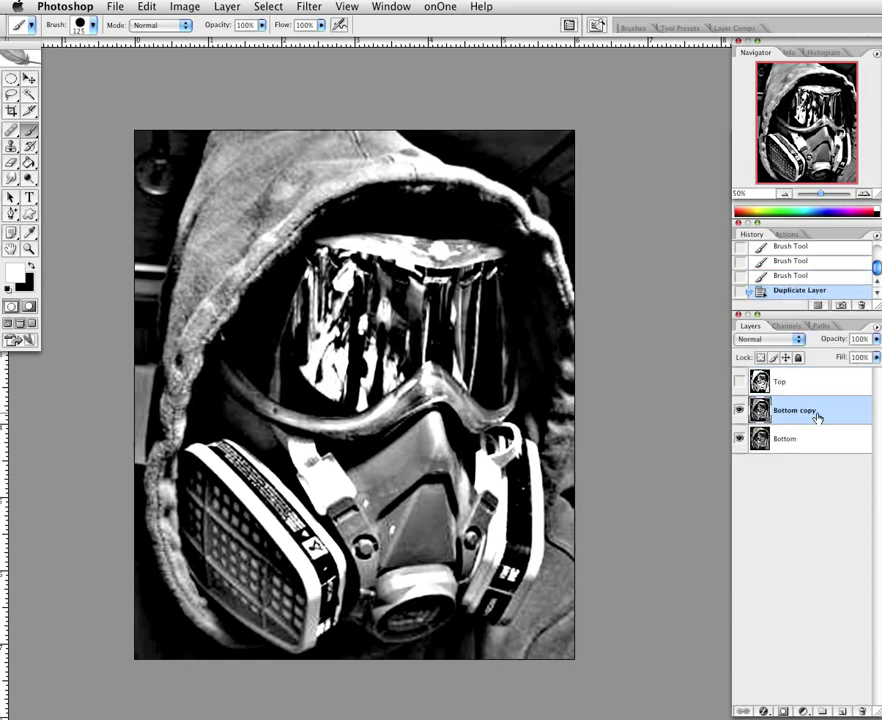
{"action": "left_click", "coordinate": [186, 6]}
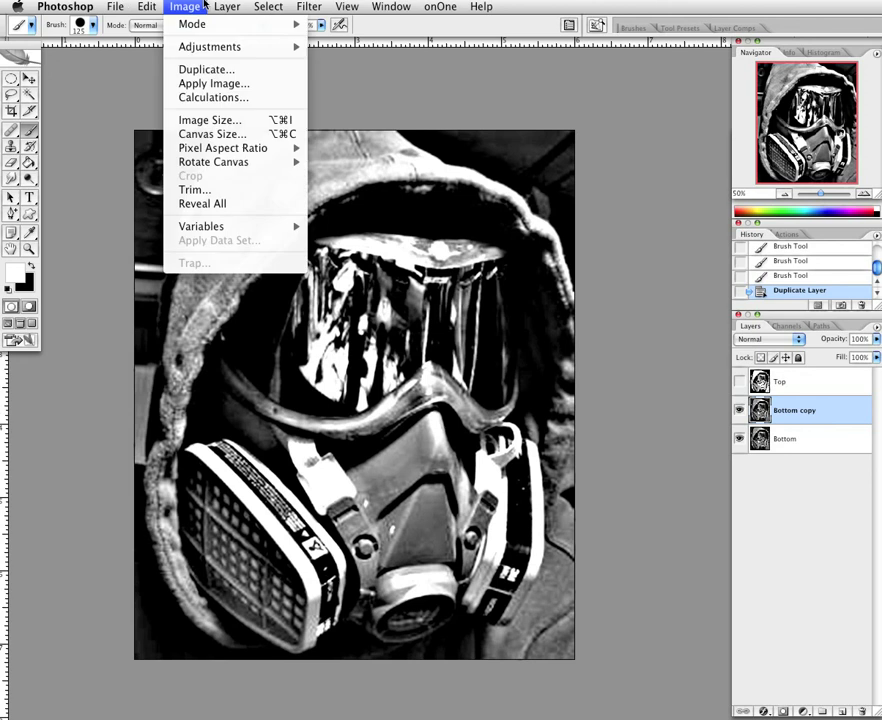
{"action": "mouse_move", "coordinate": [298, 49]}
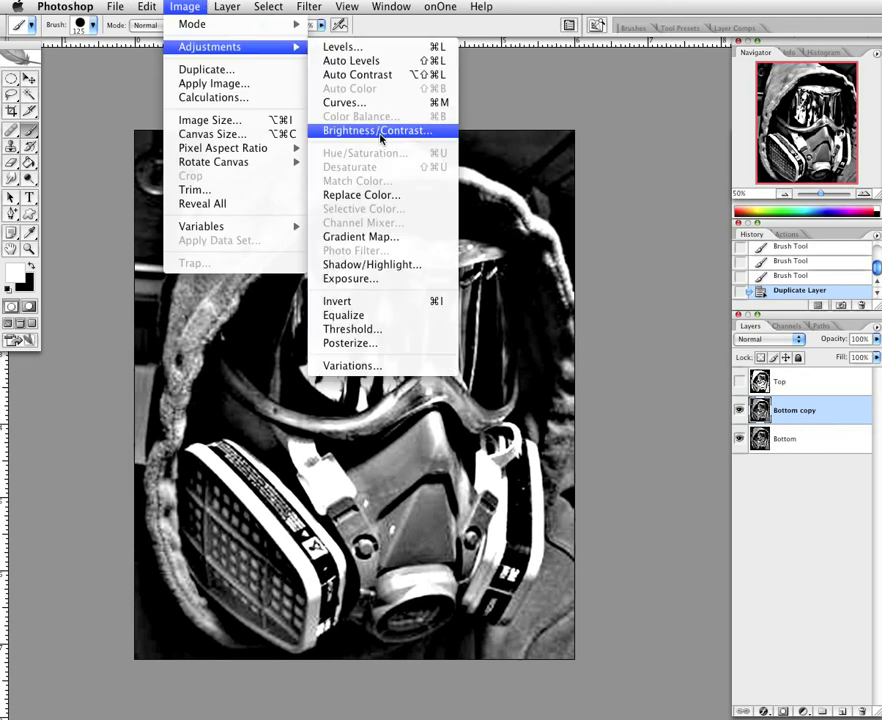
{"action": "left_click", "coordinate": [400, 331]}
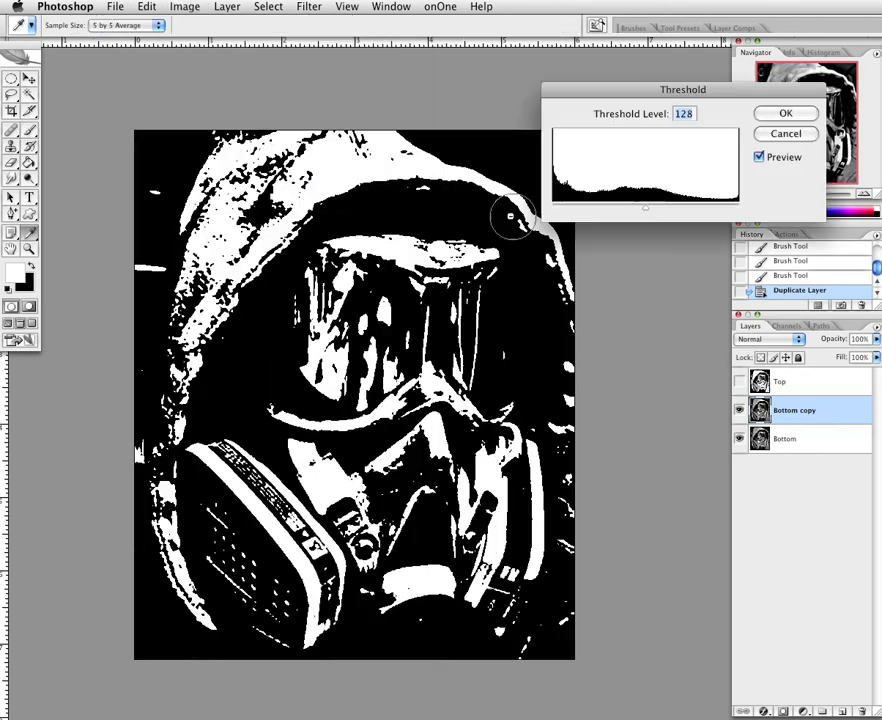
{"action": "left_click_drag", "start_coordinate": [647, 213], "coordinate": [657, 213]}
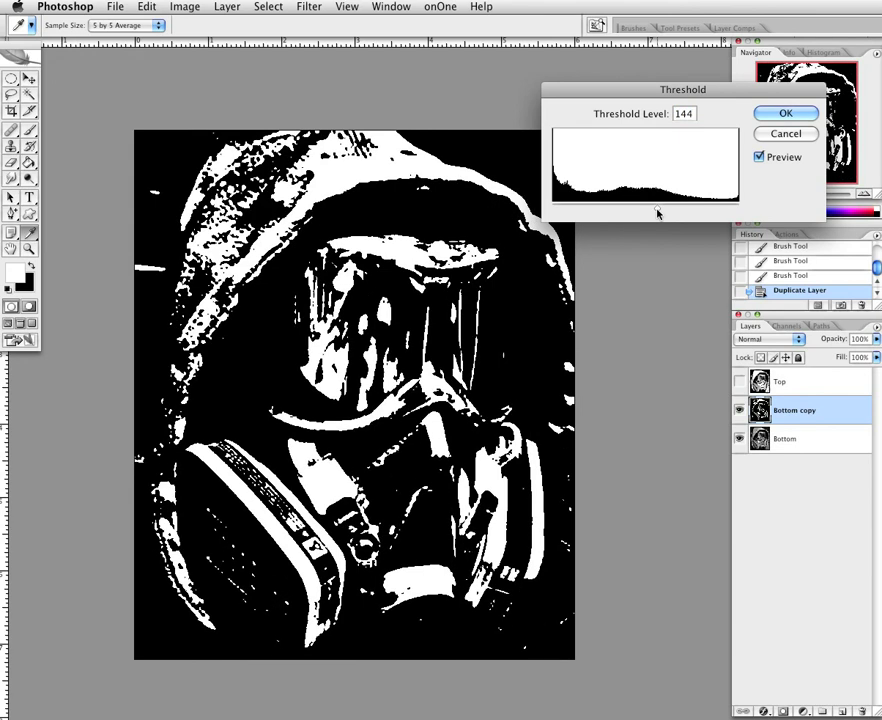
{"action": "left_click", "coordinate": [762, 112]}
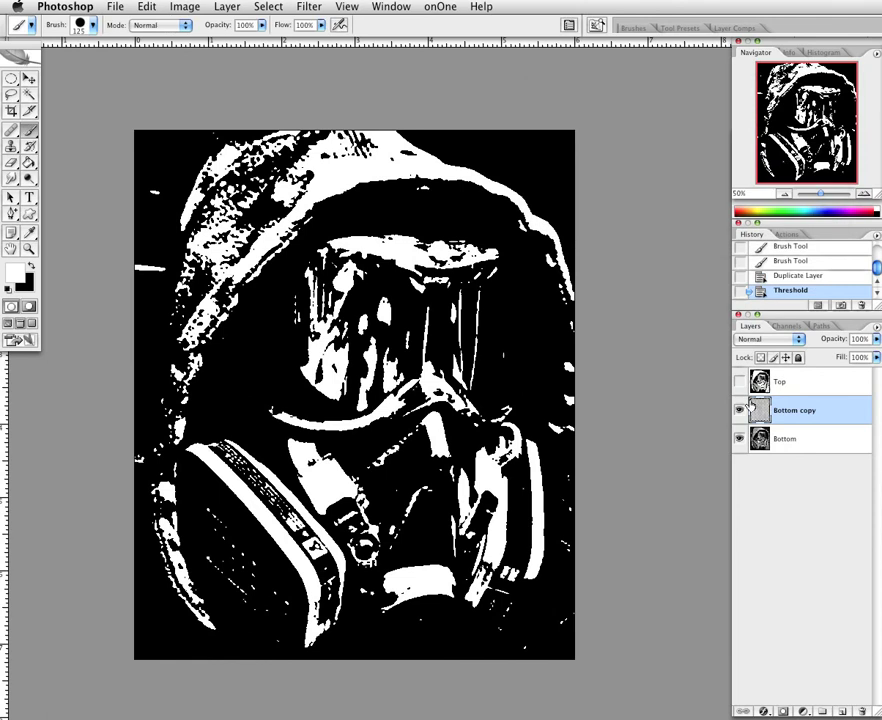
Reorder the layers so Bottom sits directly above its thresholded copy, and select the Bottom layer
{"action": "left_click_drag", "start_coordinate": [811, 437], "coordinate": [830, 414]}
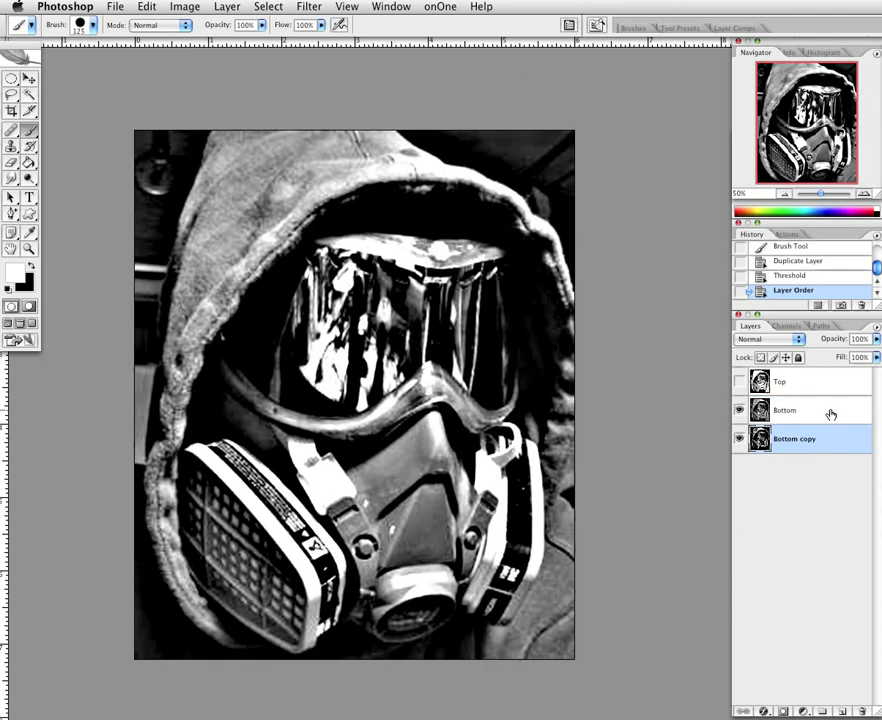
{"action": "left_click", "coordinate": [830, 414]}
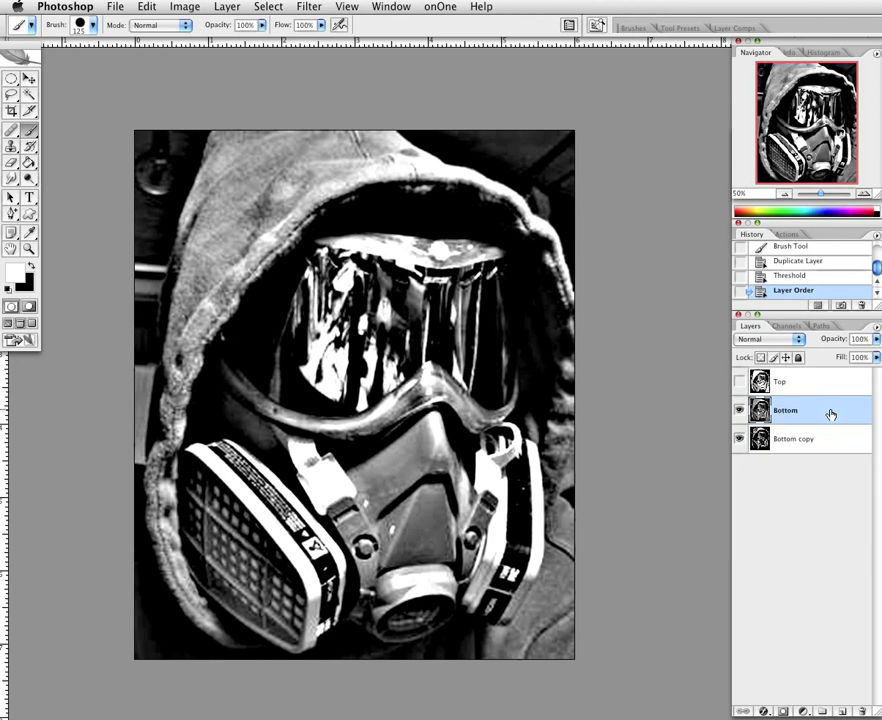
Apply a Threshold adjustment with level 124 to the Bottom layer
{"action": "left_click", "coordinate": [190, 6]}
{"action": "mouse_move", "coordinate": [204, 28]}
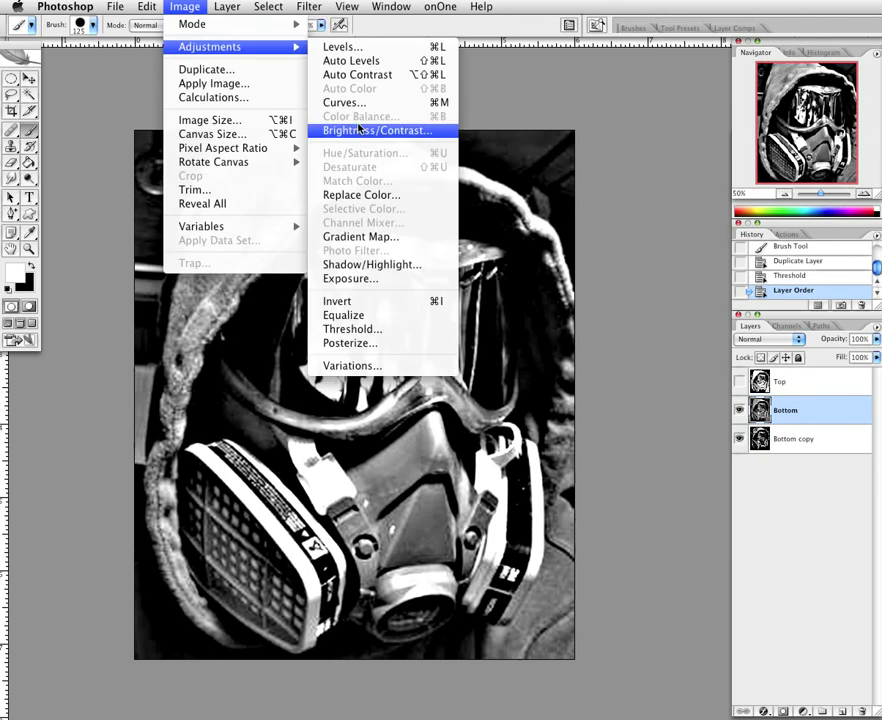
{"action": "left_click", "coordinate": [376, 328]}
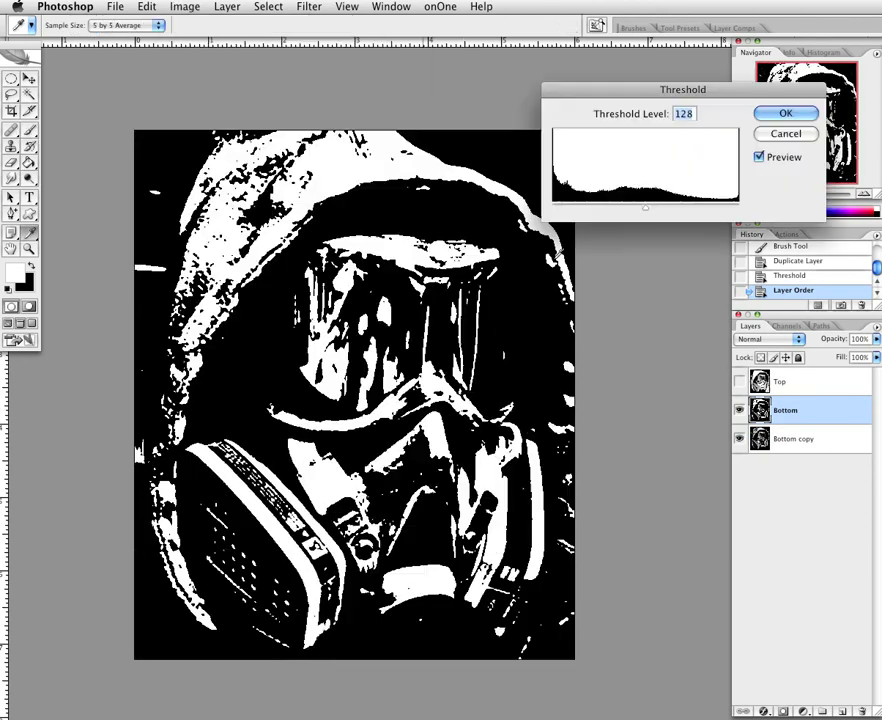
{"action": "key", "text": "Down"}
{"action": "key", "text": "Down"}
{"action": "key", "text": "Down"}
{"action": "key", "text": "Down"}
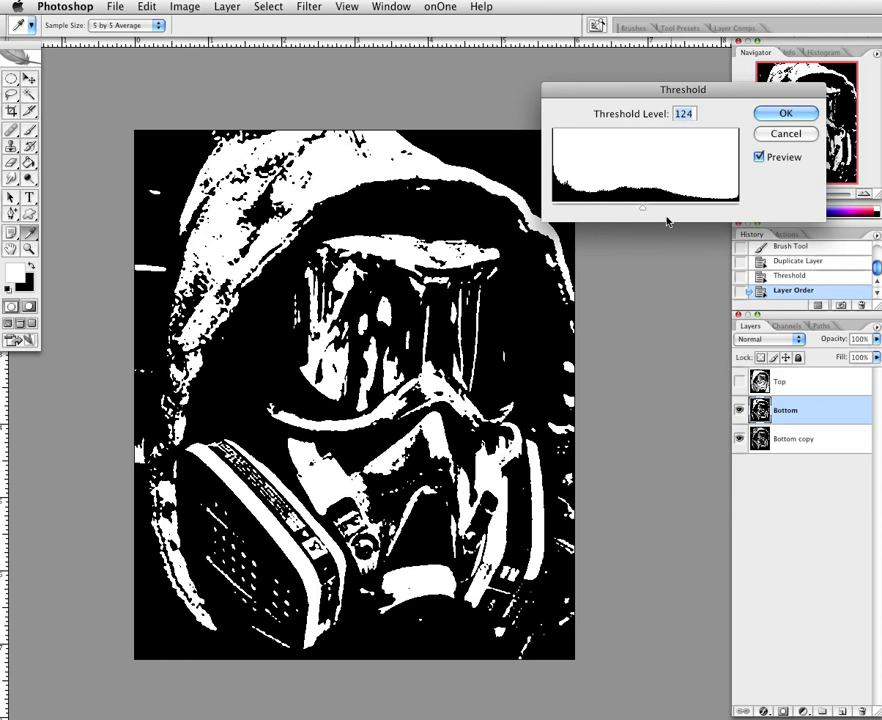
{"action": "left_click", "coordinate": [780, 117]}
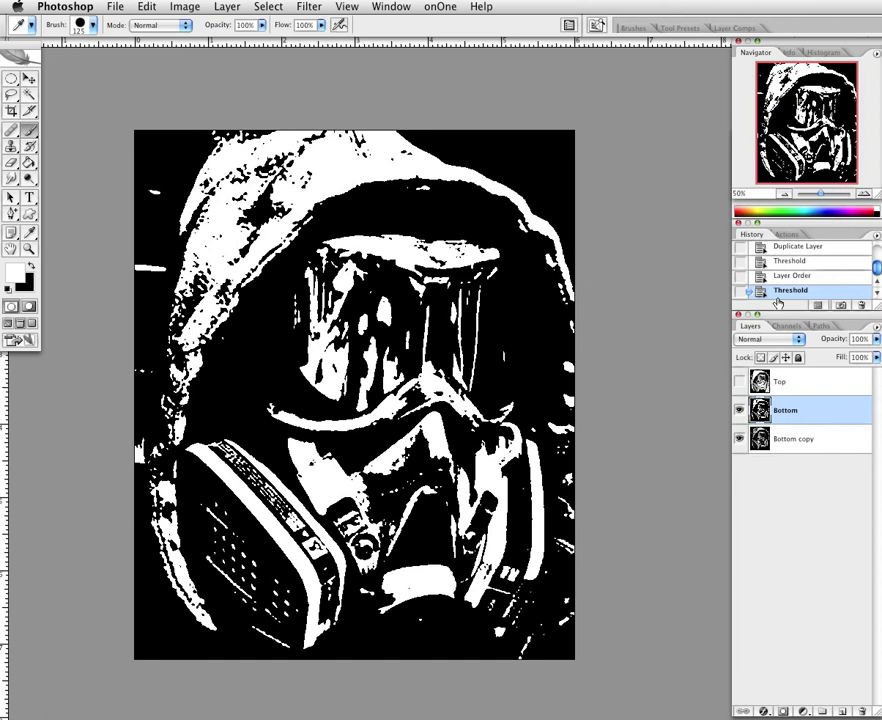
Show the Top layer, select its white areas with Color Range, and delete them from that layer
{"action": "left_click", "coordinate": [740, 381]}
{"action": "left_click", "coordinate": [742, 381]}
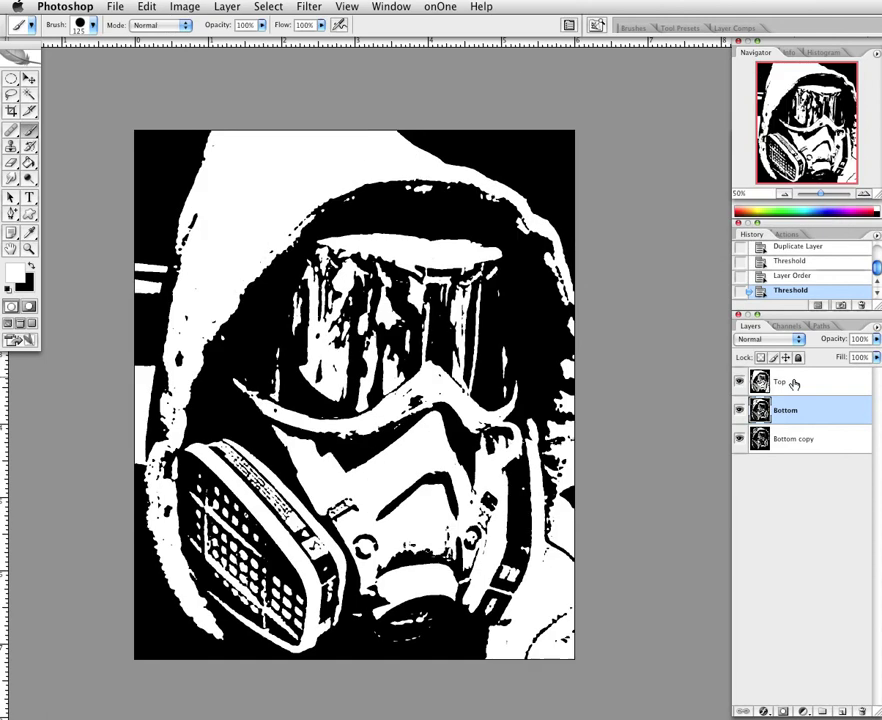
{"action": "left_click", "coordinate": [812, 388]}
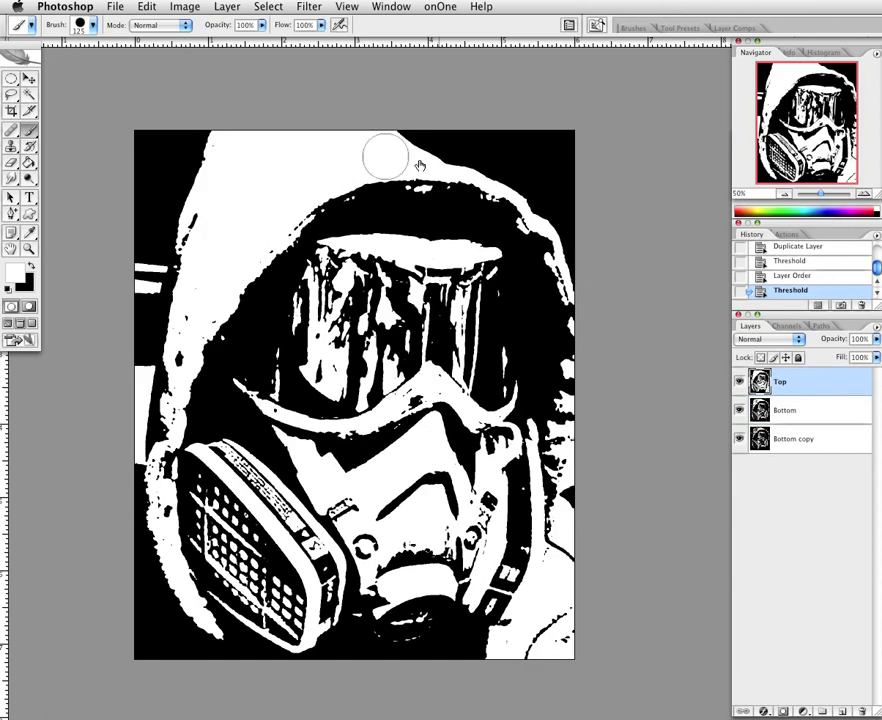
{"action": "left_click", "coordinate": [268, 6]}
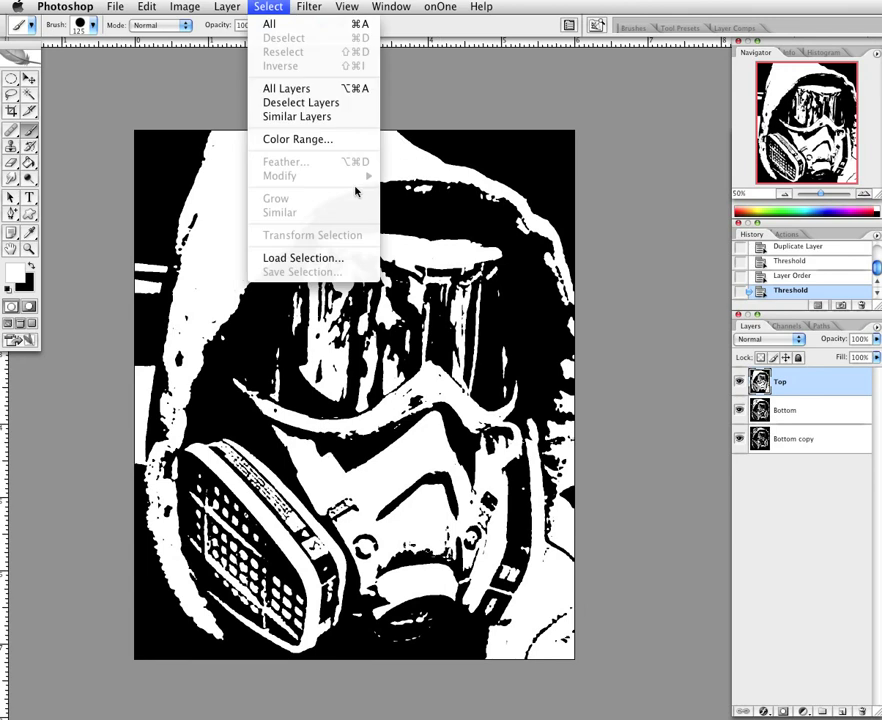
{"action": "left_click", "coordinate": [441, 222]}
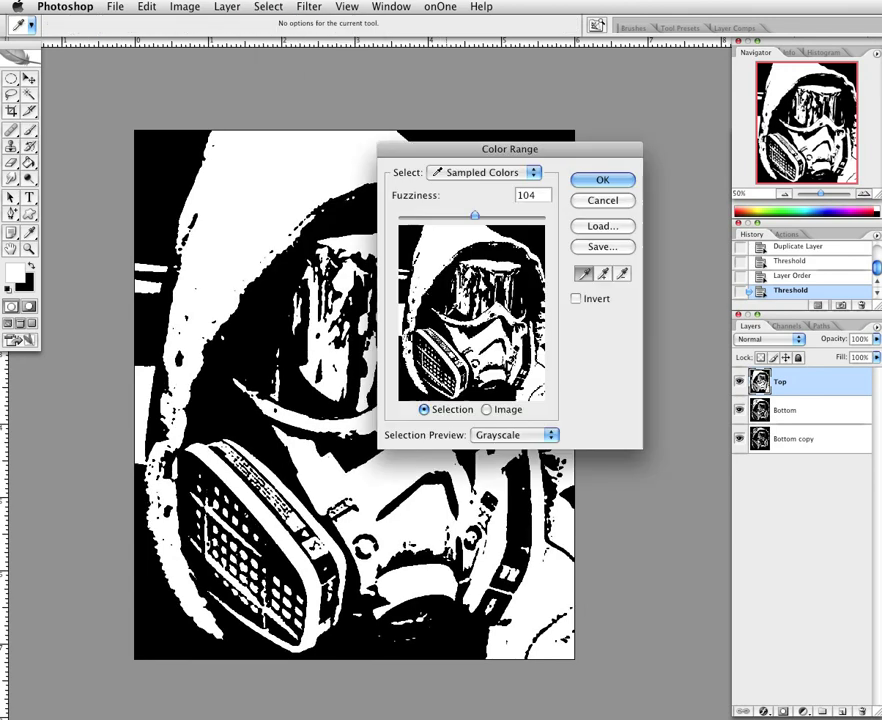
{"action": "left_click", "coordinate": [580, 181]}
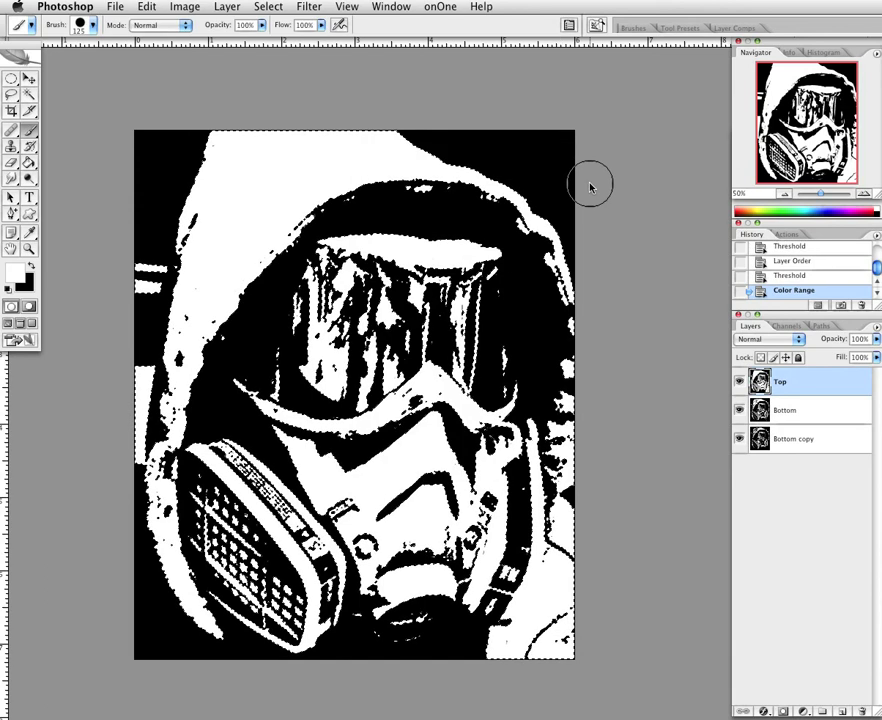
{"action": "key", "text": "Delete"}
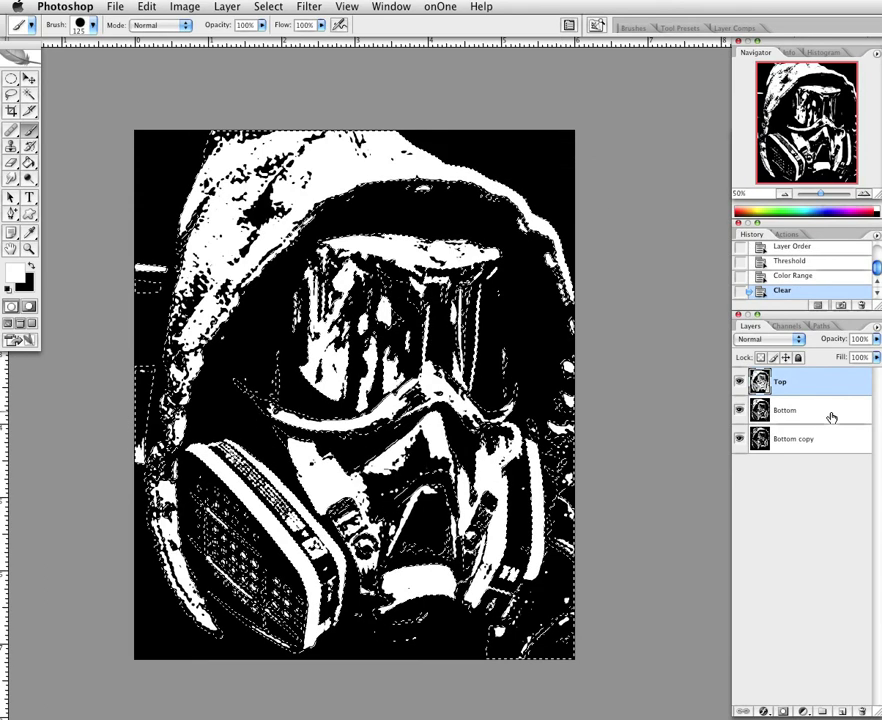
Select the white areas of the Bottom layer with Color Range and delete them
{"action": "left_click", "coordinate": [831, 418]}
{"action": "left_click", "coordinate": [264, 6]}
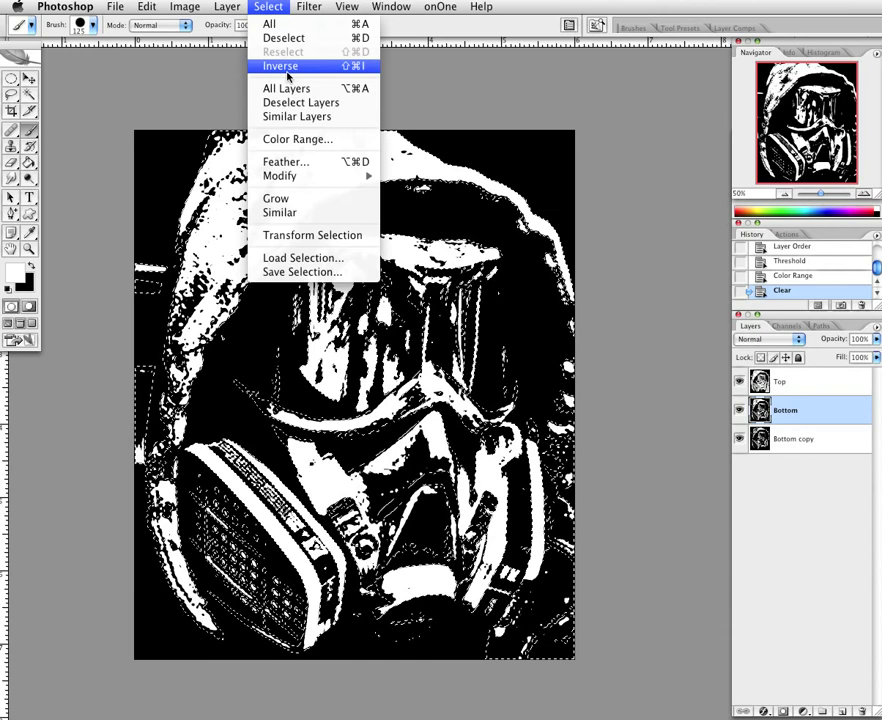
{"action": "left_click", "coordinate": [307, 140]}
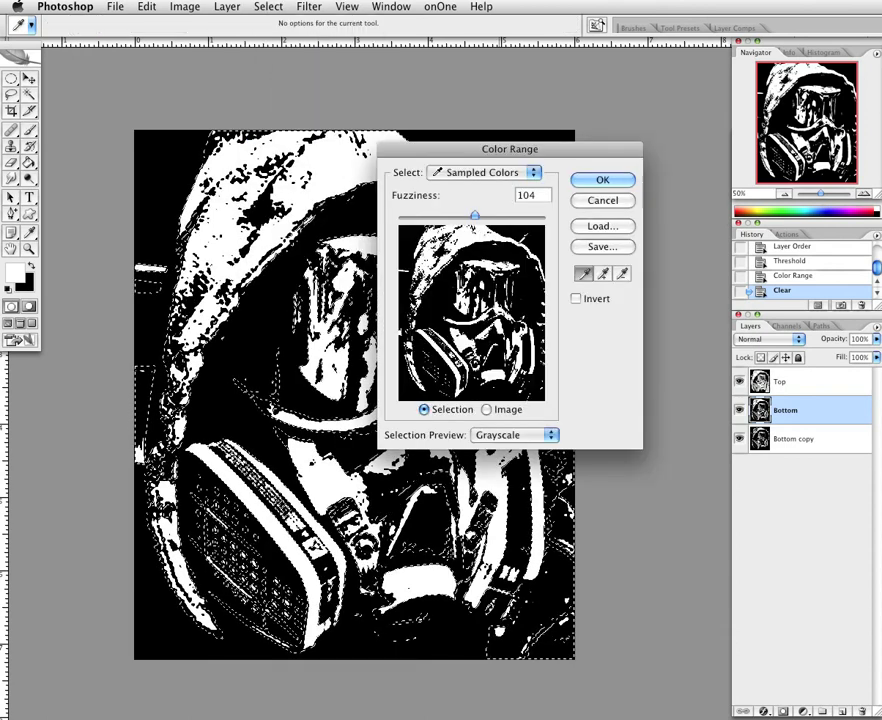
{"action": "left_click", "coordinate": [593, 181]}
{"action": "key", "text": "b"}
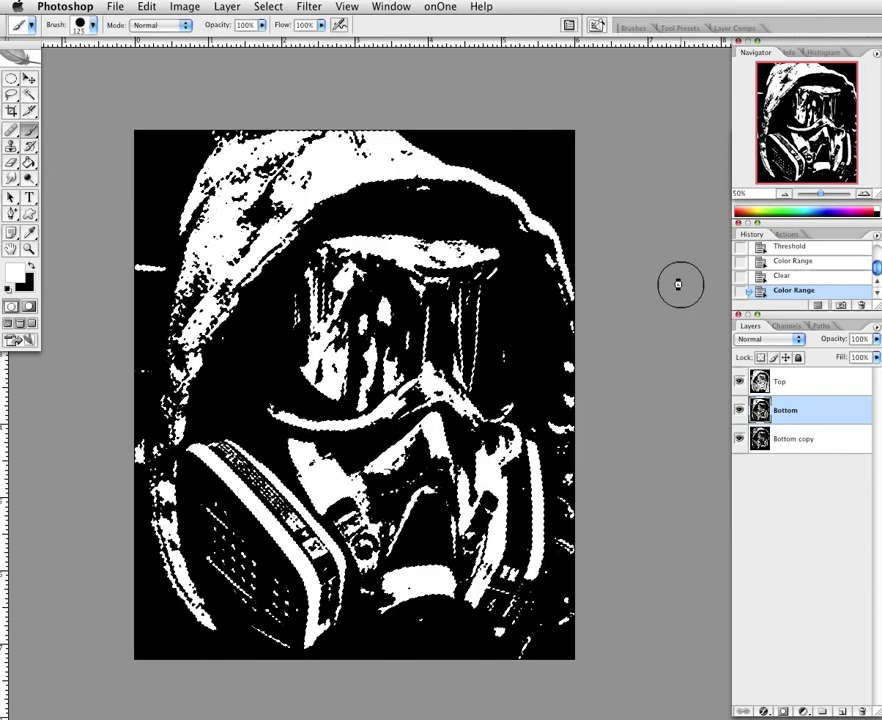
{"action": "key", "text": "Delete"}
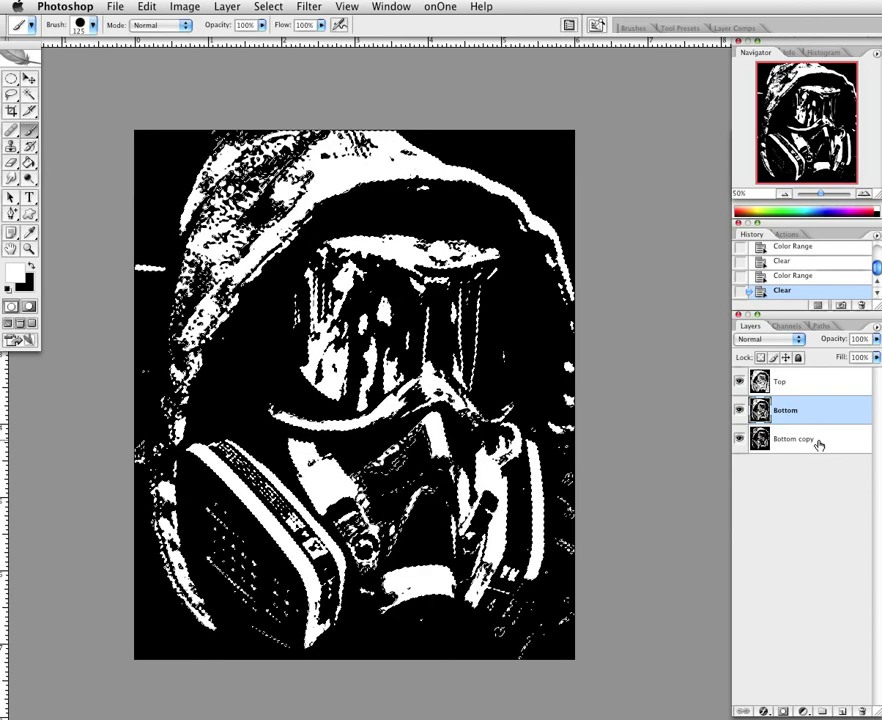
Select the white areas of the Bottom copy layer with Color Range, delete them, and clear the selection
{"action": "left_click", "coordinate": [819, 444]}
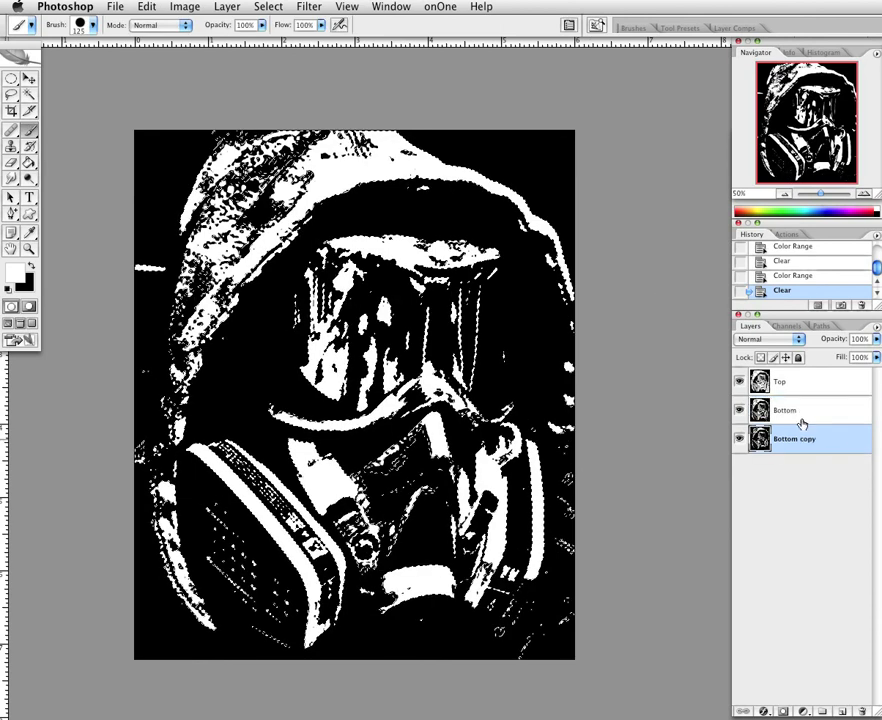
{"action": "left_click", "coordinate": [265, 6]}
{"action": "left_click", "coordinate": [315, 147]}
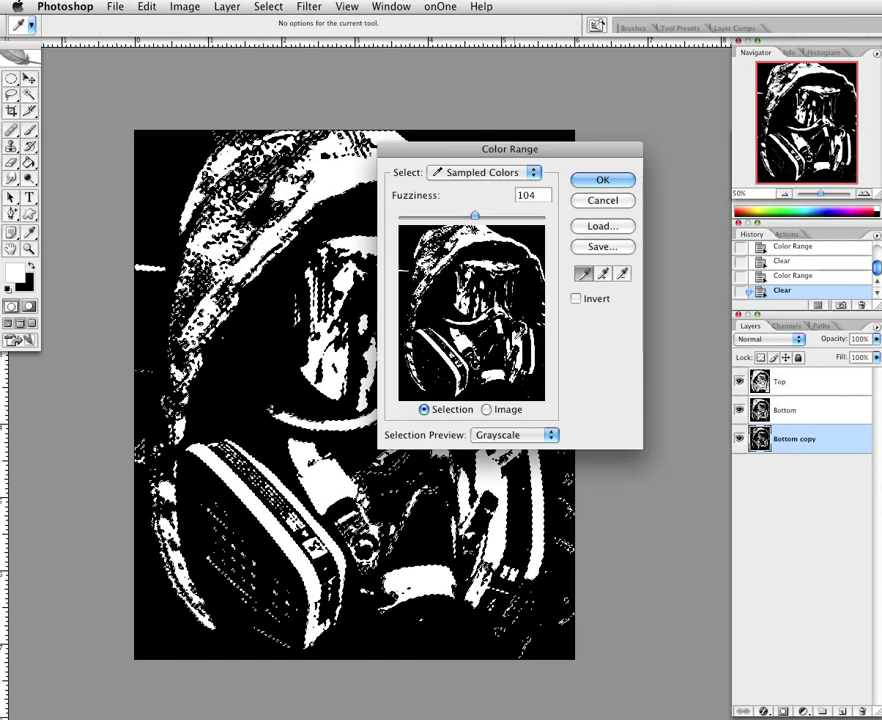
{"action": "left_click", "coordinate": [595, 182]}
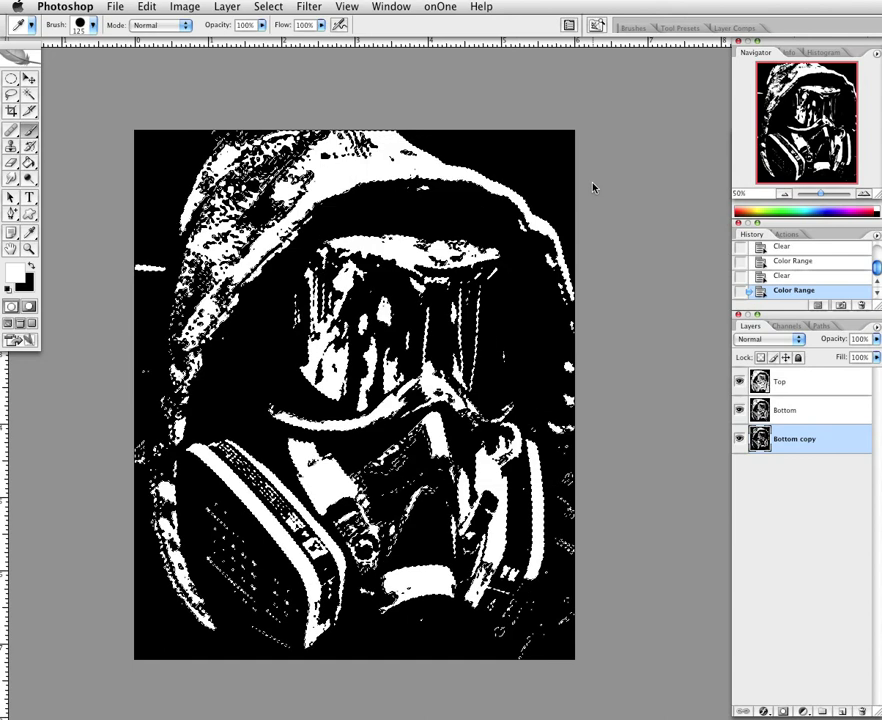
{"action": "key", "text": "Delete"}
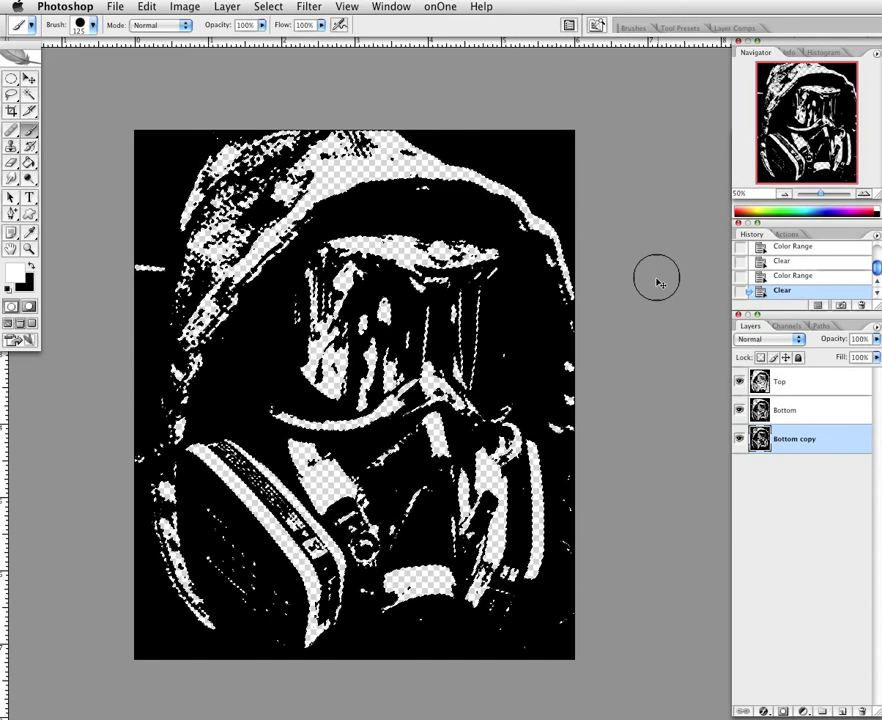
{"action": "key", "text": "super+d"}
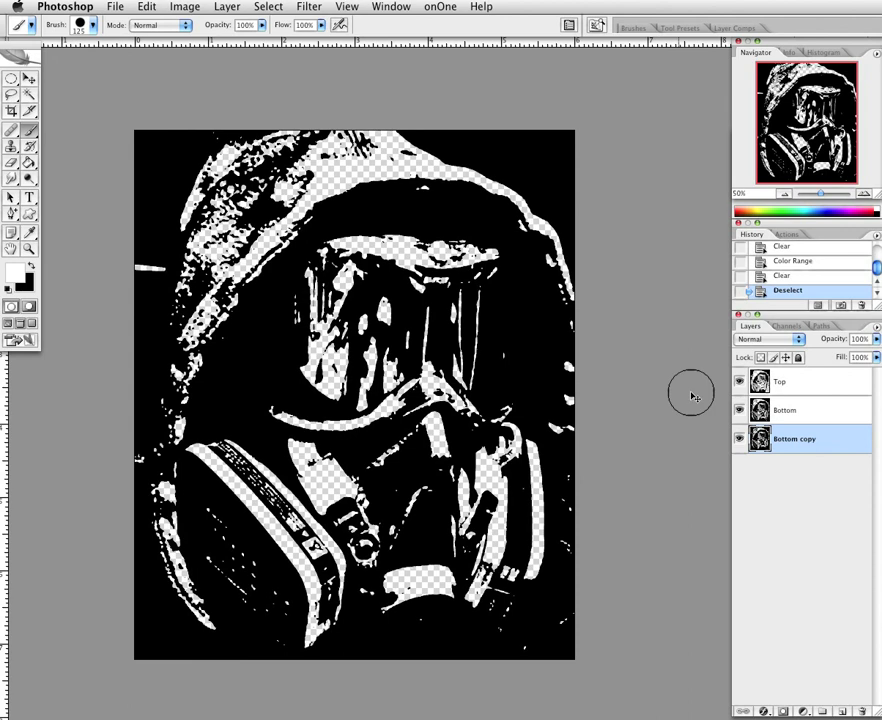
Add a new layer beneath all the others and fill it with solid white using the Paint Bucket
{"action": "left_click", "coordinate": [842, 711]}
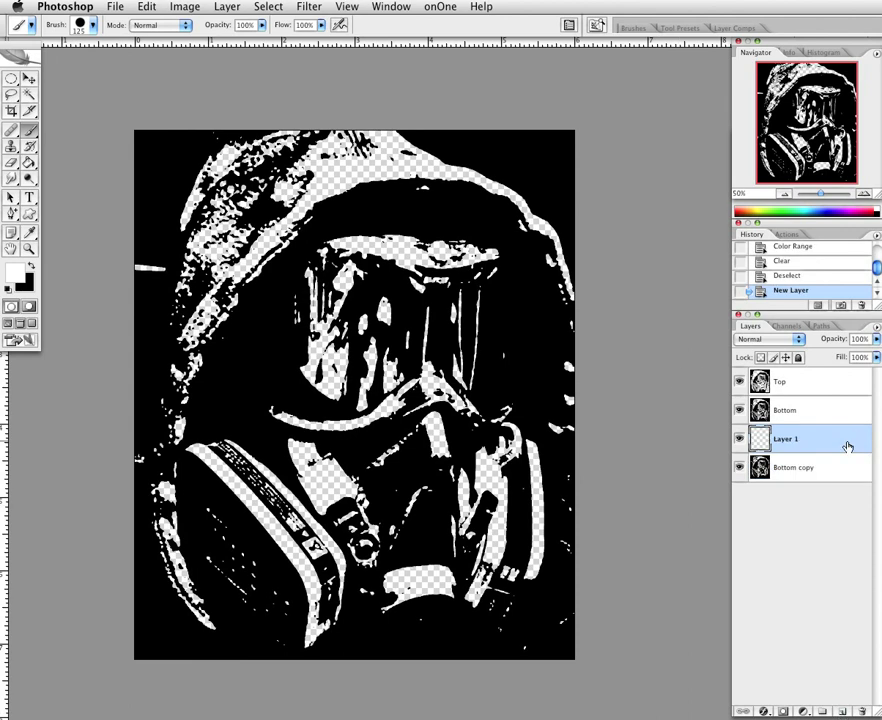
{"action": "left_click_drag", "start_coordinate": [847, 447], "coordinate": [845, 495]}
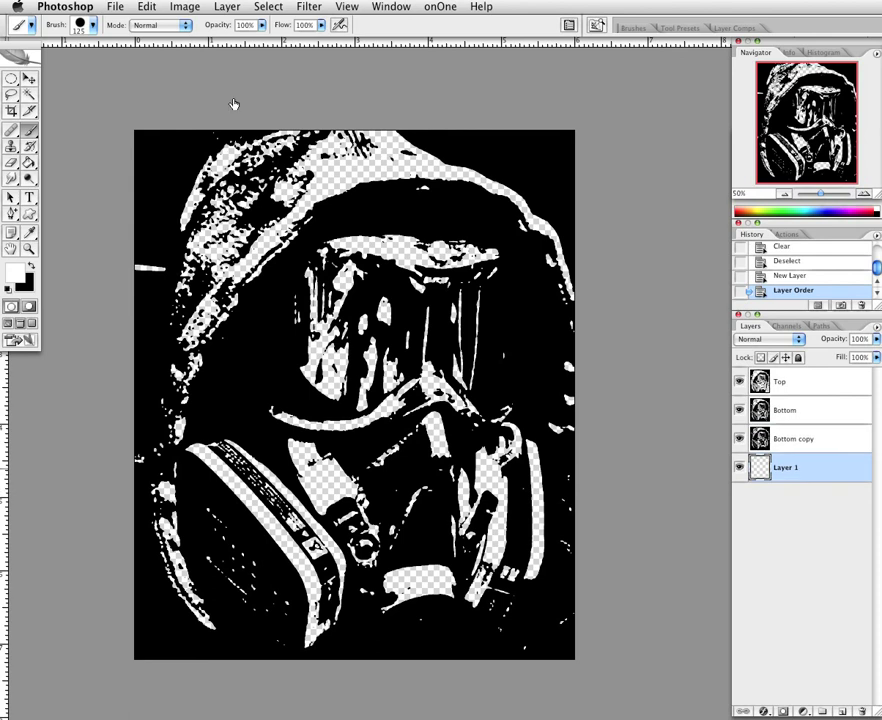
{"action": "left_click", "coordinate": [30, 162]}
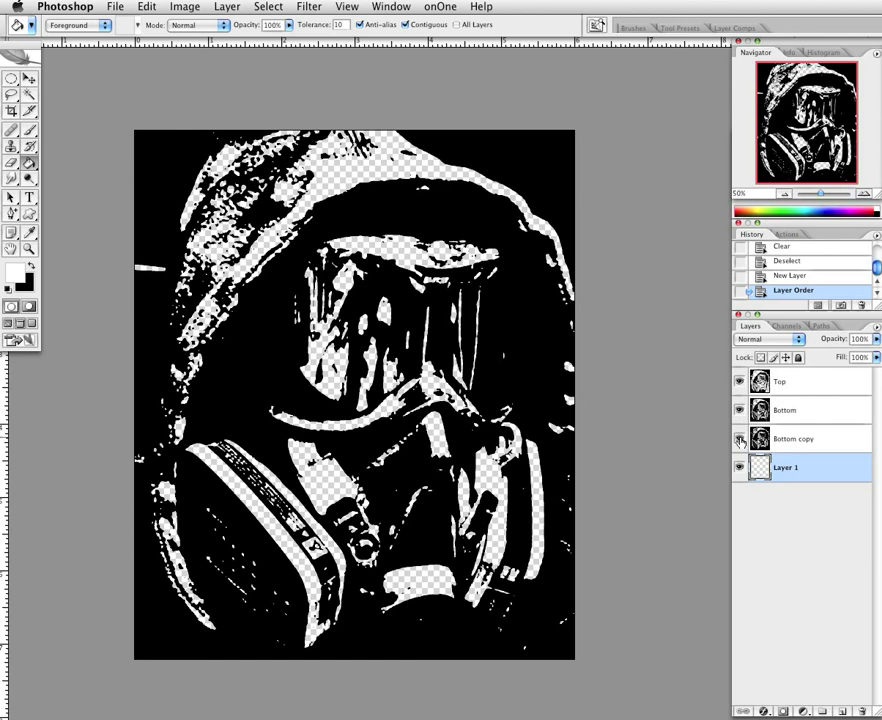
{"action": "left_click", "coordinate": [740, 441]}
{"action": "left_click", "coordinate": [740, 441], "text": "alt"}
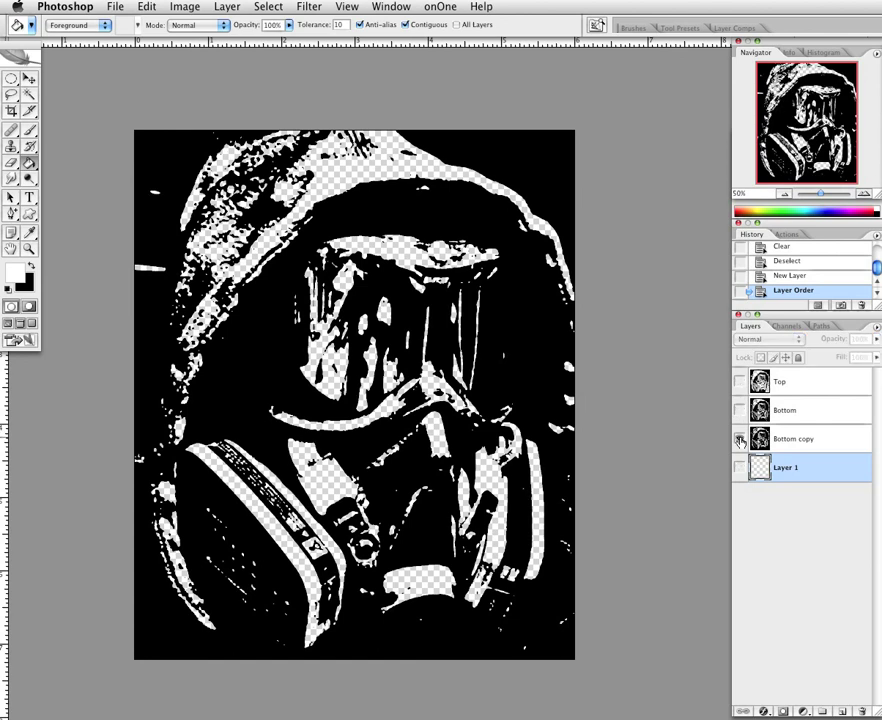
{"action": "left_click", "coordinate": [740, 441], "text": "alt"}
{"action": "left_click", "coordinate": [740, 467], "text": "alt"}
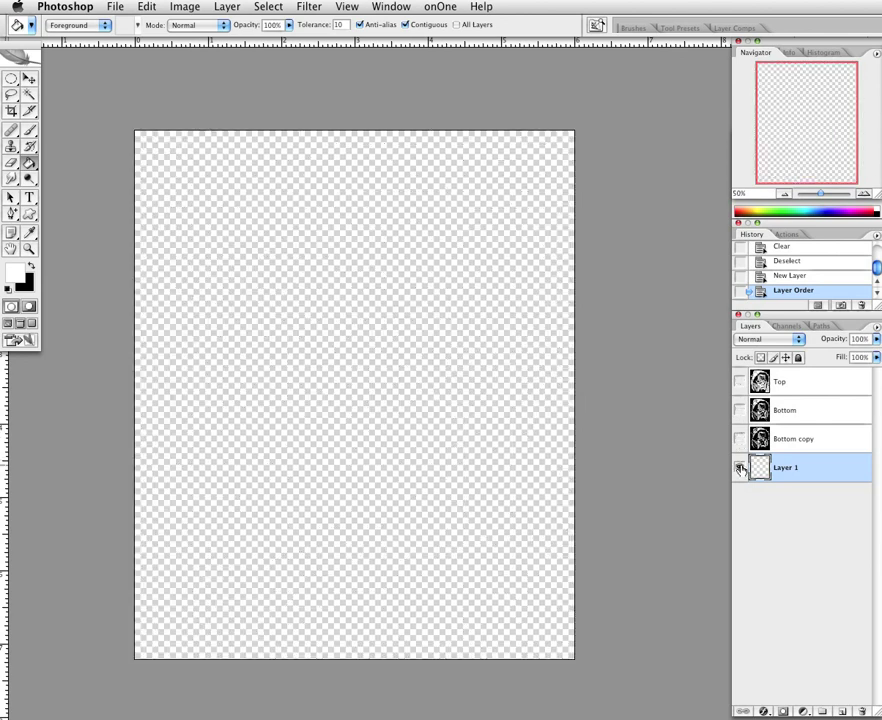
{"action": "left_click", "coordinate": [411, 377]}
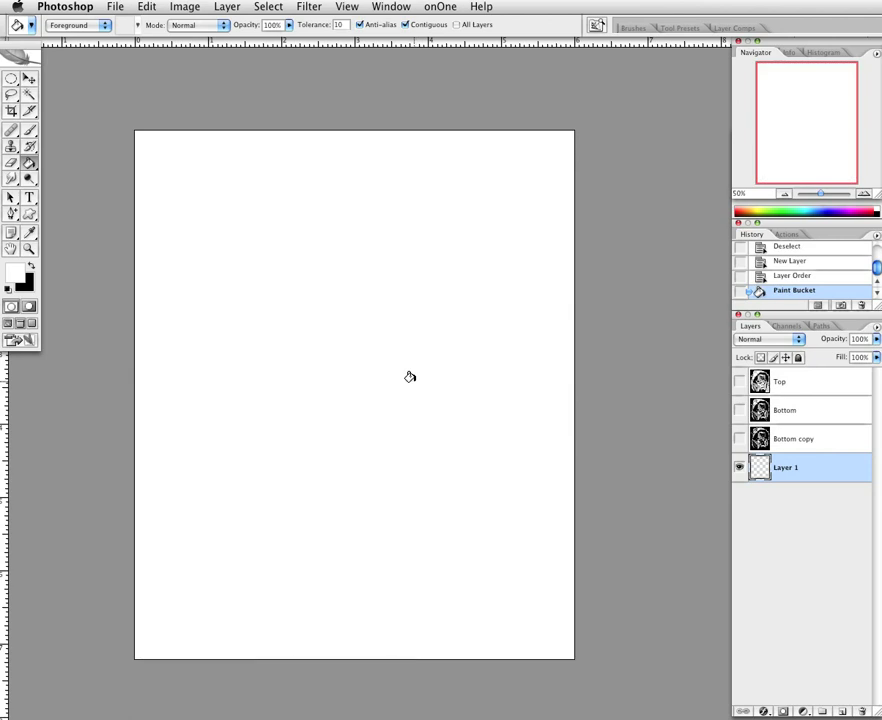
{"action": "left_click", "coordinate": [740, 469], "text": "alt"}
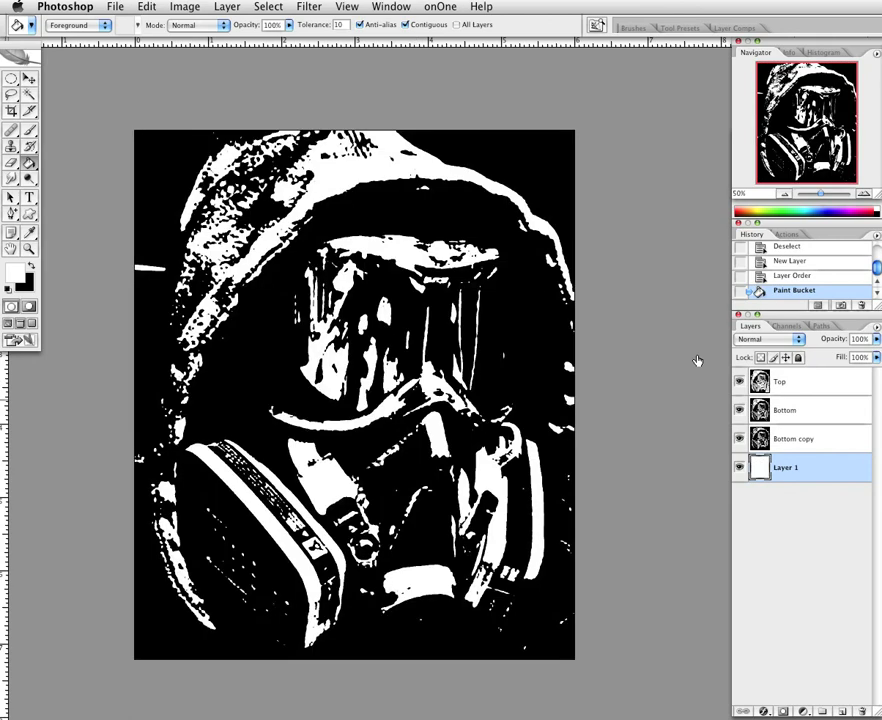
Make the Bottom layer active and convert the image to RGB Color mode without merging the layers
{"action": "left_click", "coordinate": [831, 413]}
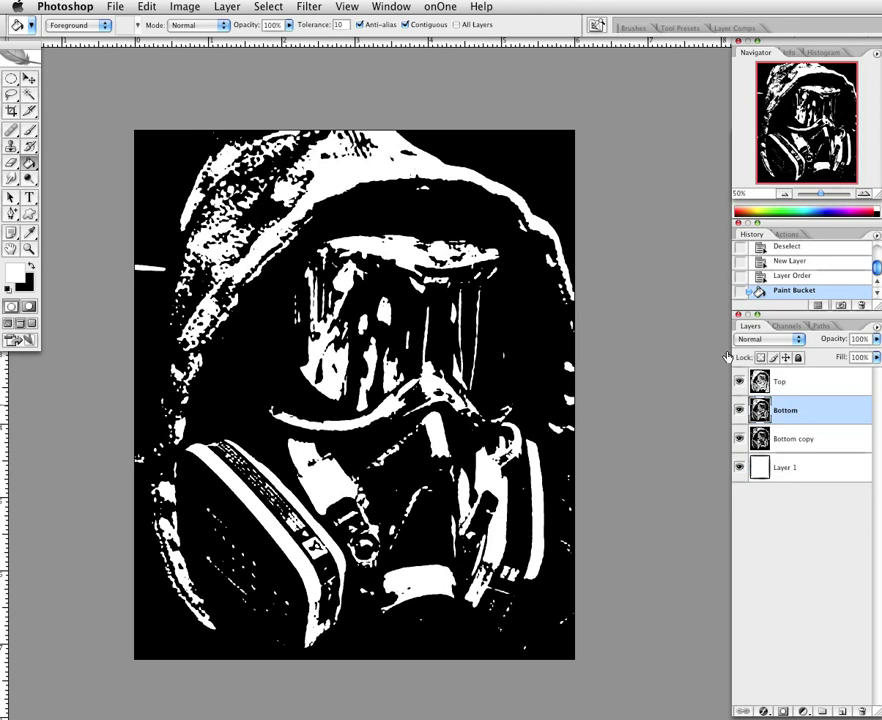
{"action": "left_click", "coordinate": [200, 6]}
{"action": "mouse_move", "coordinate": [220, 50]}
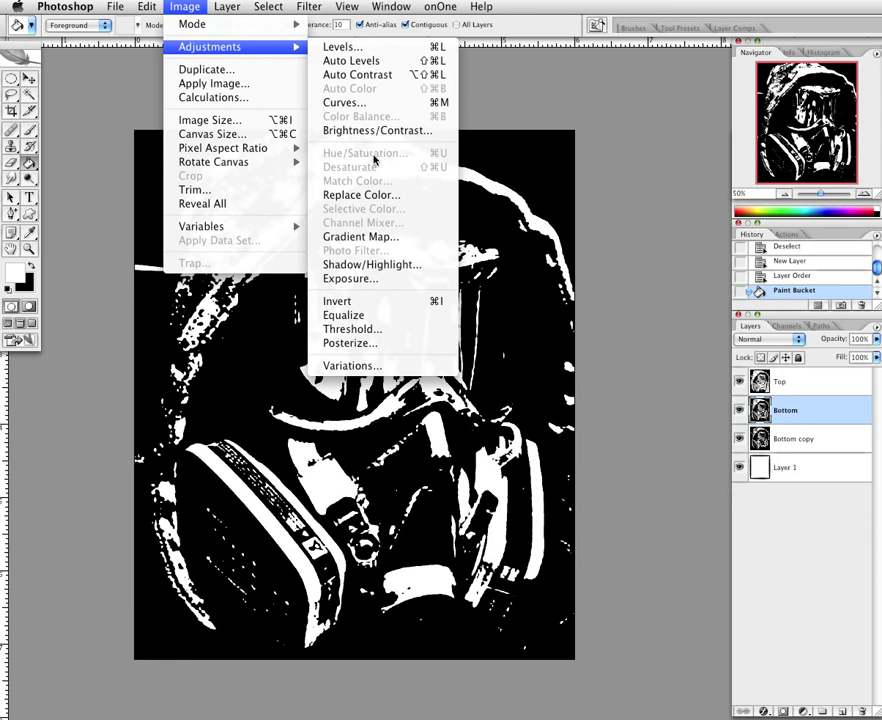
{"action": "left_click", "coordinate": [650, 374]}
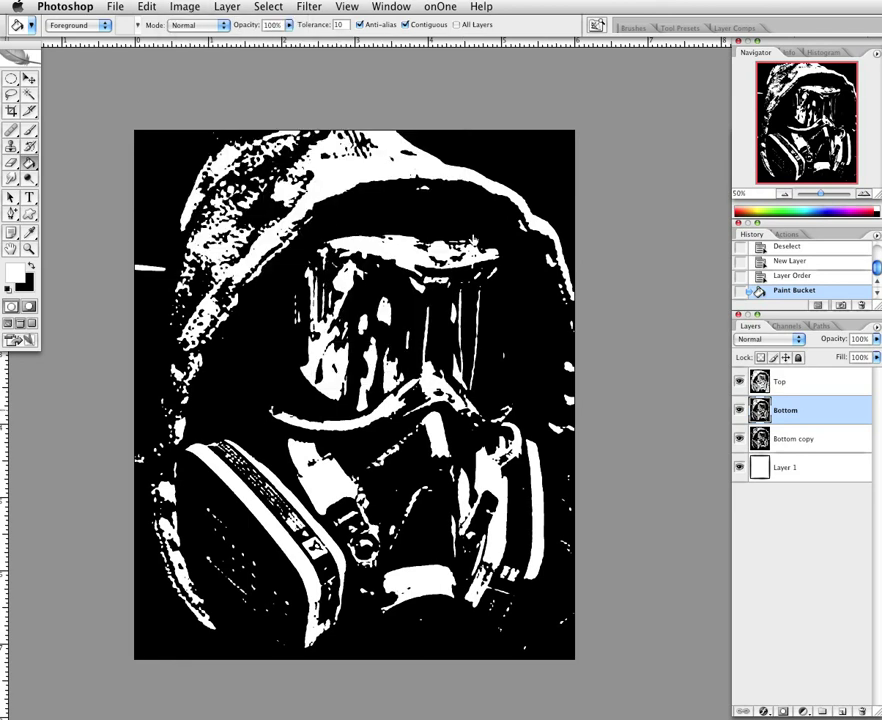
{"action": "left_click", "coordinate": [198, 5]}
{"action": "mouse_move", "coordinate": [208, 24]}
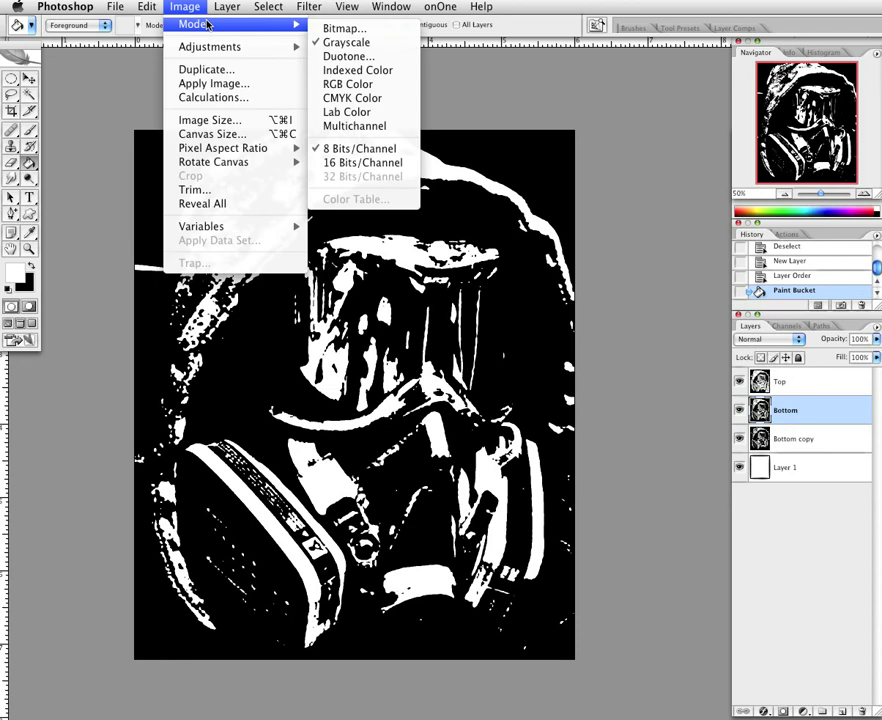
{"action": "left_click", "coordinate": [381, 86]}
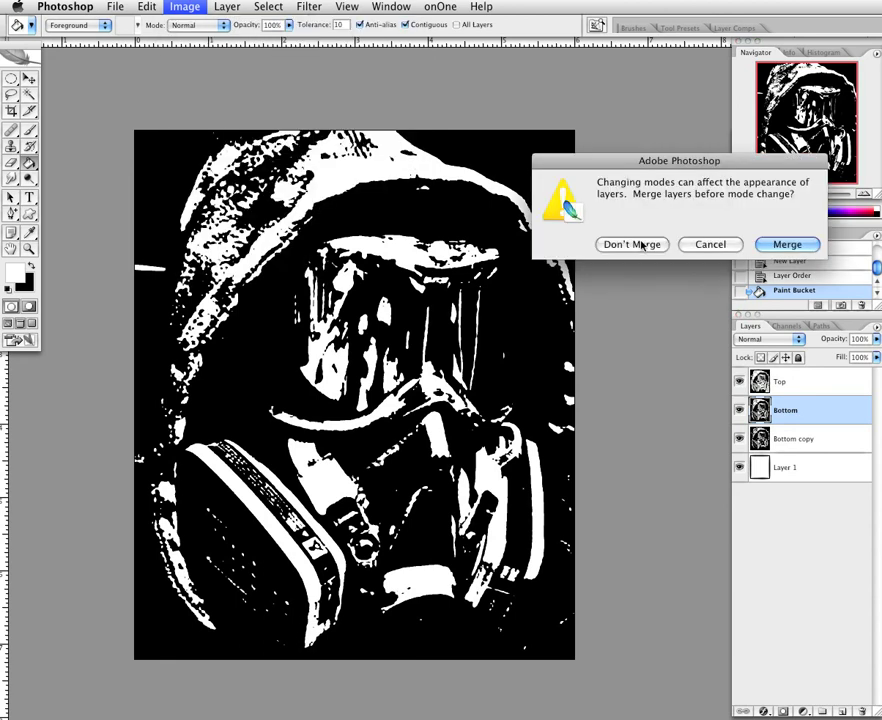
{"action": "left_click", "coordinate": [643, 245]}
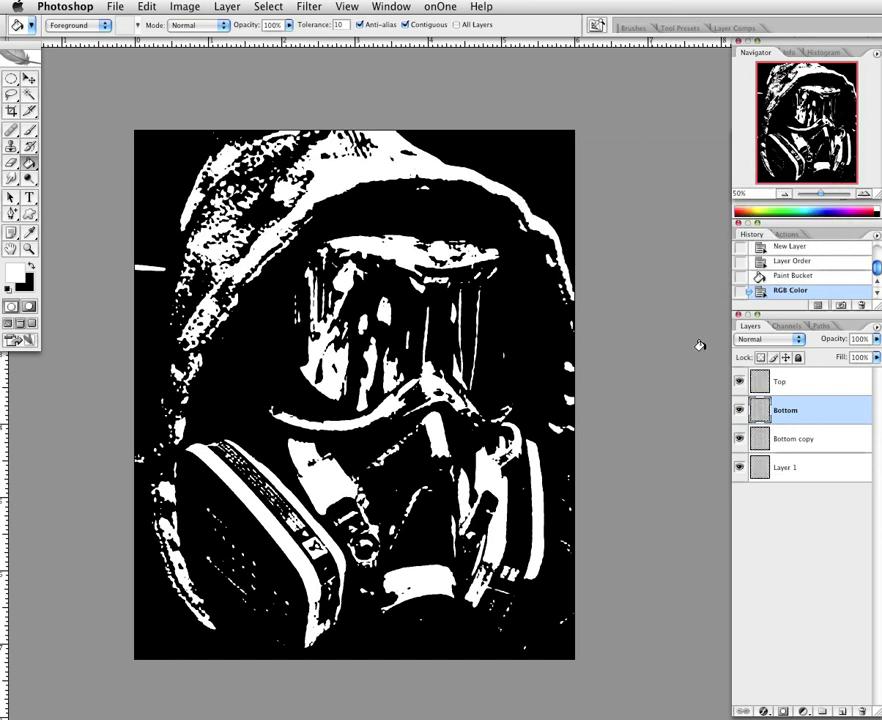
Turn the Bottom layer's black areas dark gray with Hue/Saturation, raising Lightness to +34 and strongly reducing Saturation
{"action": "left_click", "coordinate": [187, 6]}
{"action": "mouse_move", "coordinate": [210, 46]}
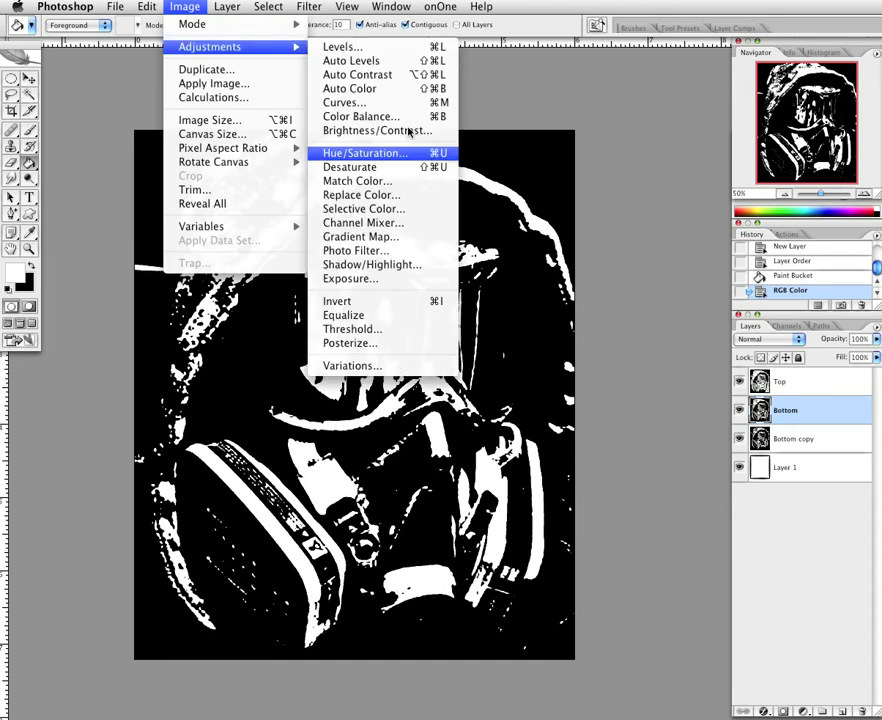
{"action": "left_click", "coordinate": [371, 168]}
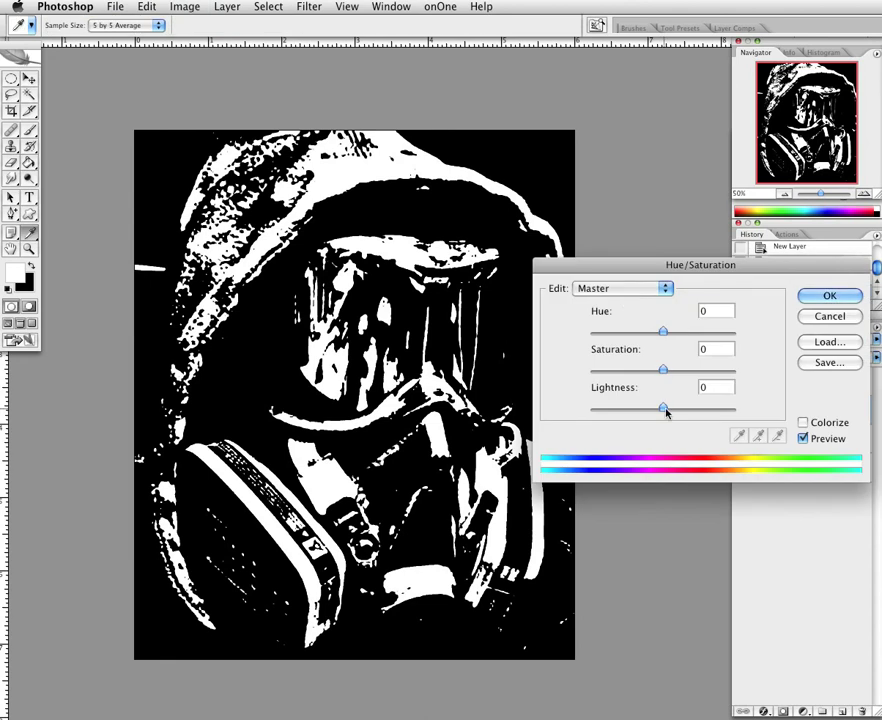
{"action": "left_click_drag", "start_coordinate": [666, 412], "coordinate": [688, 411]}
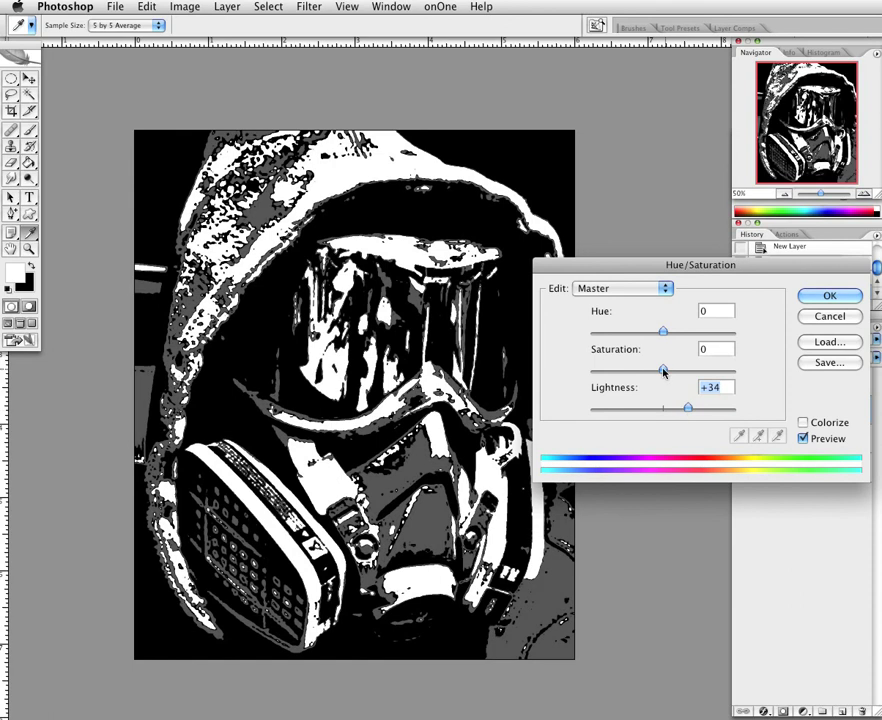
{"action": "left_click_drag", "start_coordinate": [663, 371], "coordinate": [601, 370]}
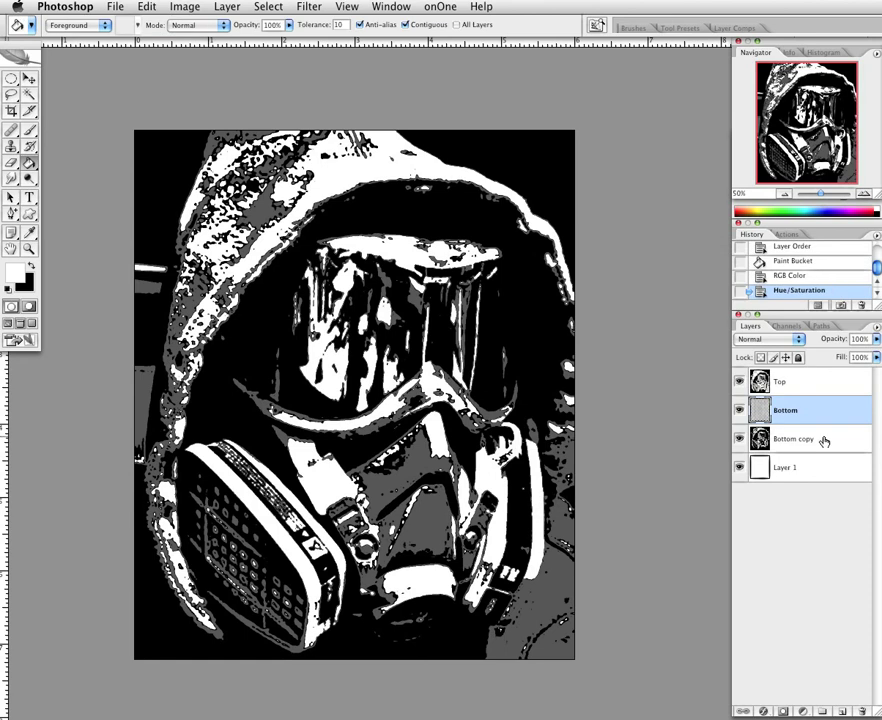
Lighten the Bottom copy layer to light gray with Hue/Saturation set to Hue +20, Saturation -93 and Lightness +81
{"action": "left_click", "coordinate": [824, 441]}
{"action": "left_click", "coordinate": [190, 7]}
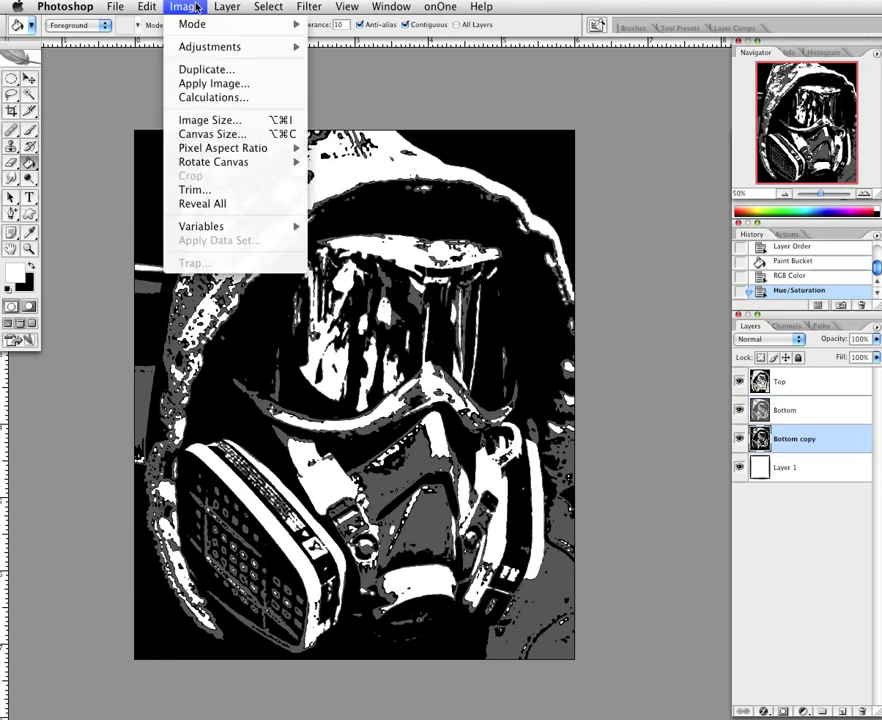
{"action": "mouse_move", "coordinate": [250, 47]}
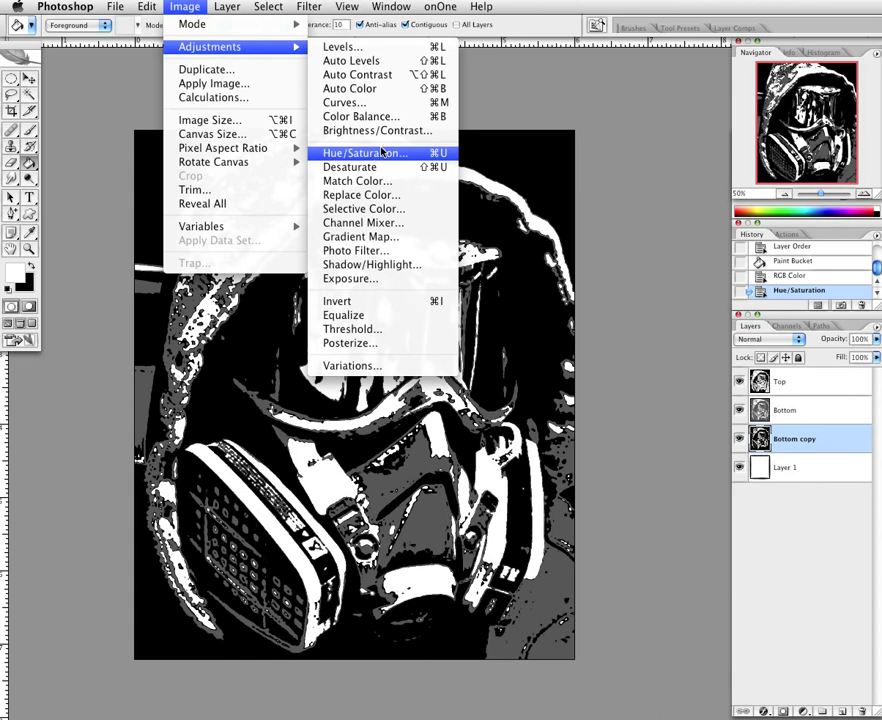
{"action": "left_click", "coordinate": [382, 152]}
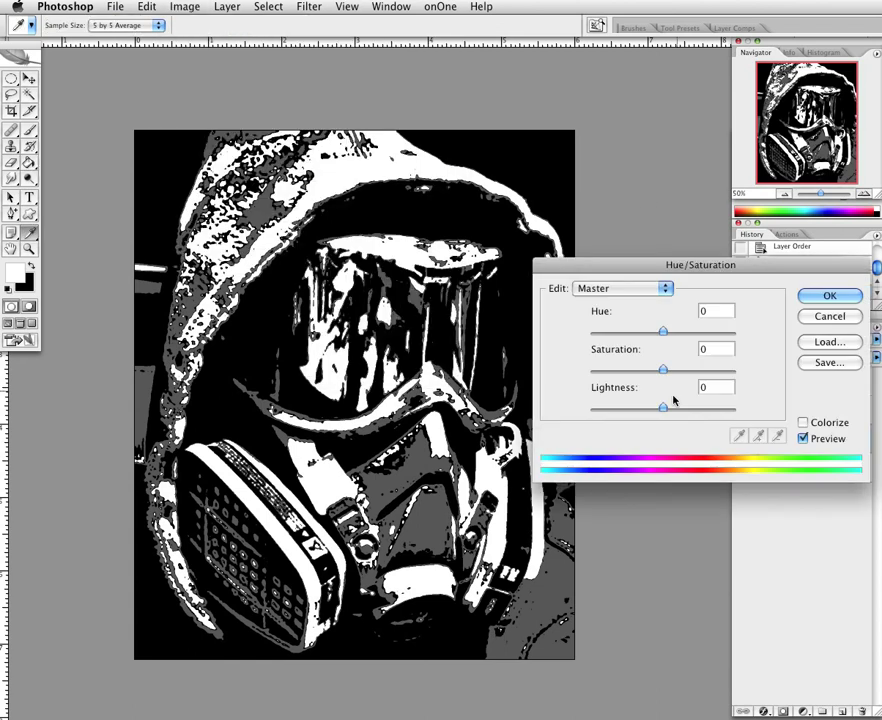
{"action": "left_click_drag", "start_coordinate": [663, 407], "coordinate": [722, 415]}
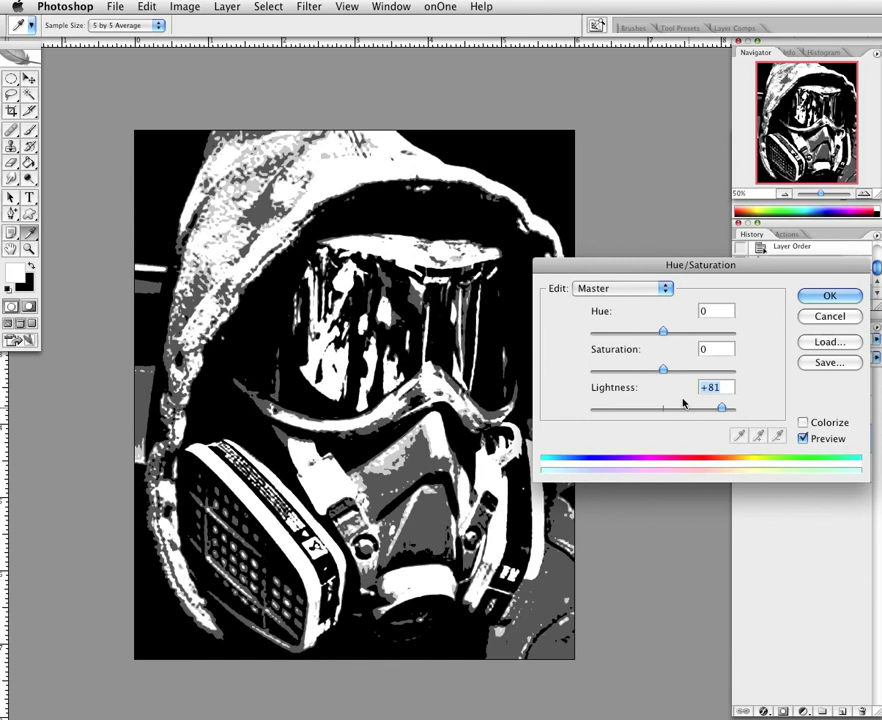
{"action": "left_click_drag", "start_coordinate": [663, 369], "coordinate": [596, 369]}
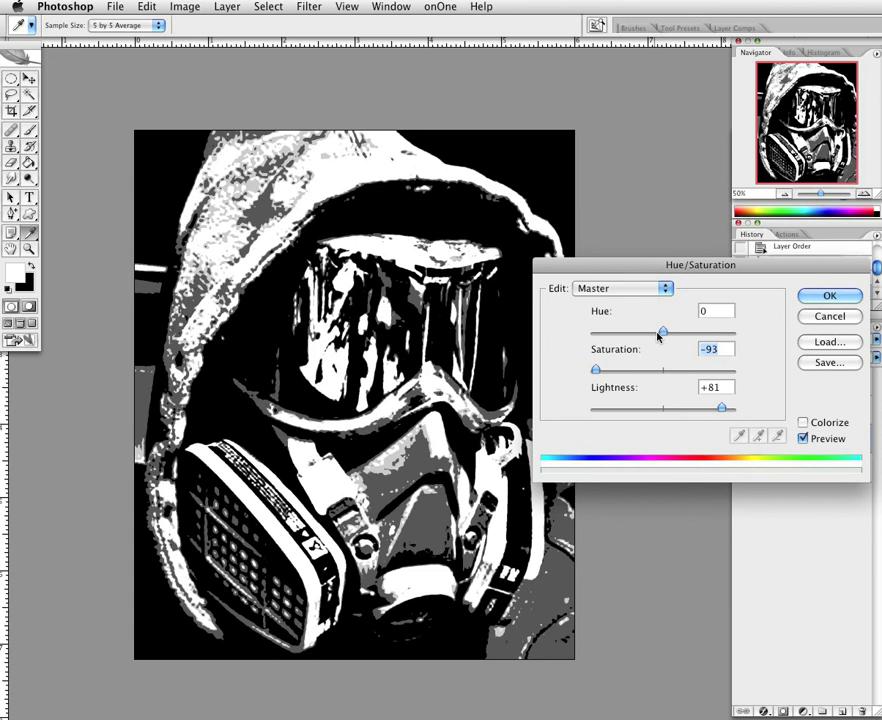
{"action": "left_click_drag", "start_coordinate": [658, 336], "coordinate": [679, 334]}
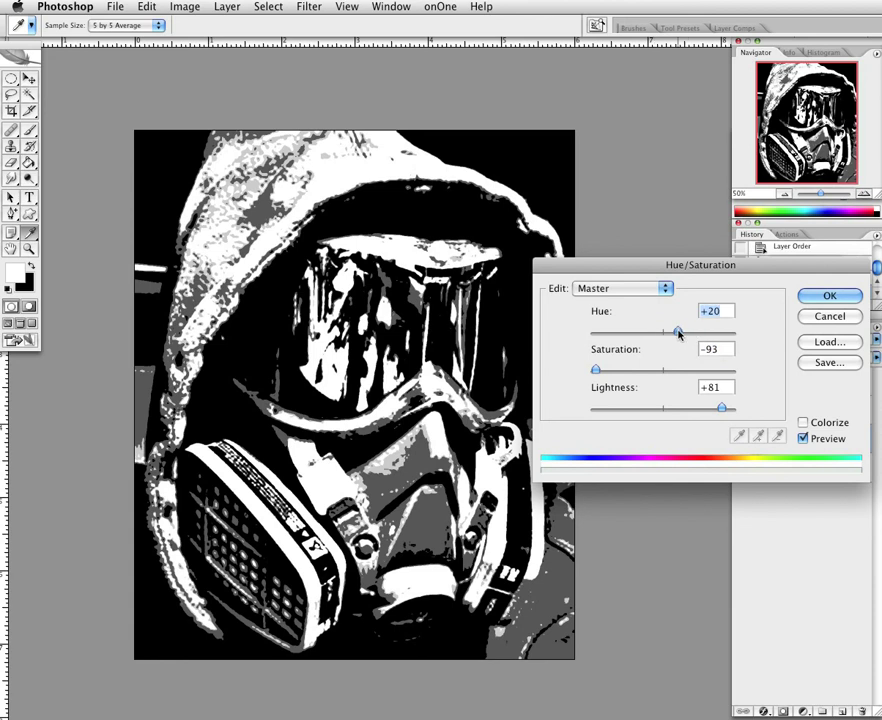
{"action": "left_click", "coordinate": [830, 296]}
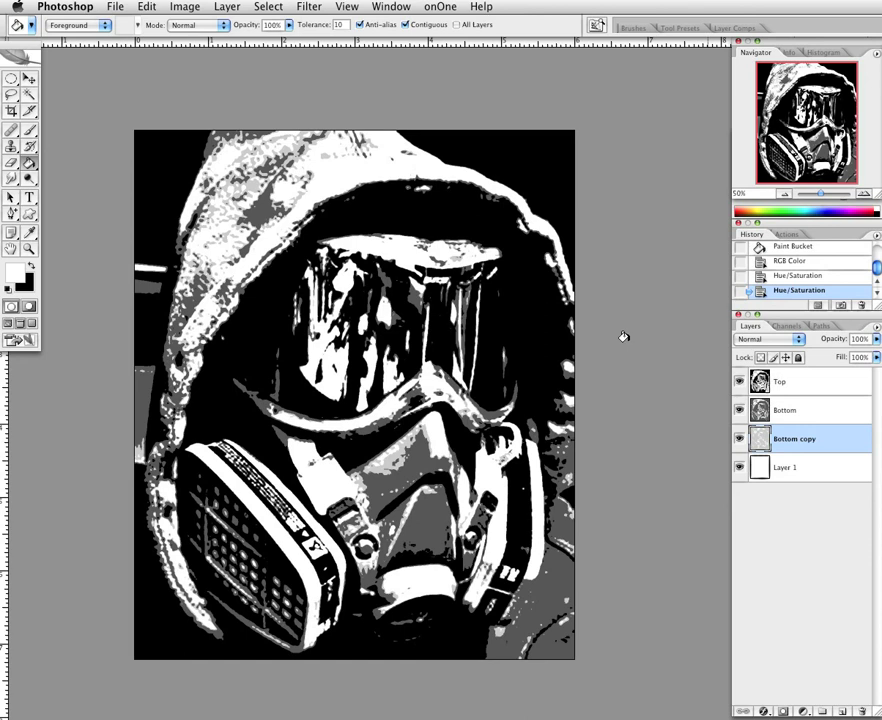
Hide and show the Bottom and Bottom copy layers one at a time to check each layer's contribution
{"action": "left_click", "coordinate": [739, 410]}
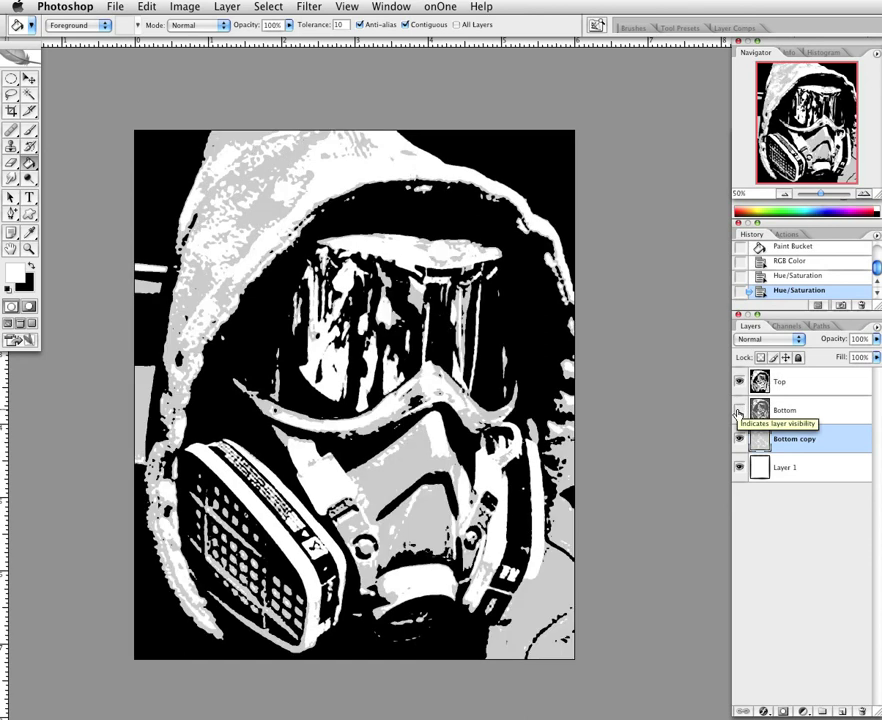
{"action": "left_click", "coordinate": [739, 410]}
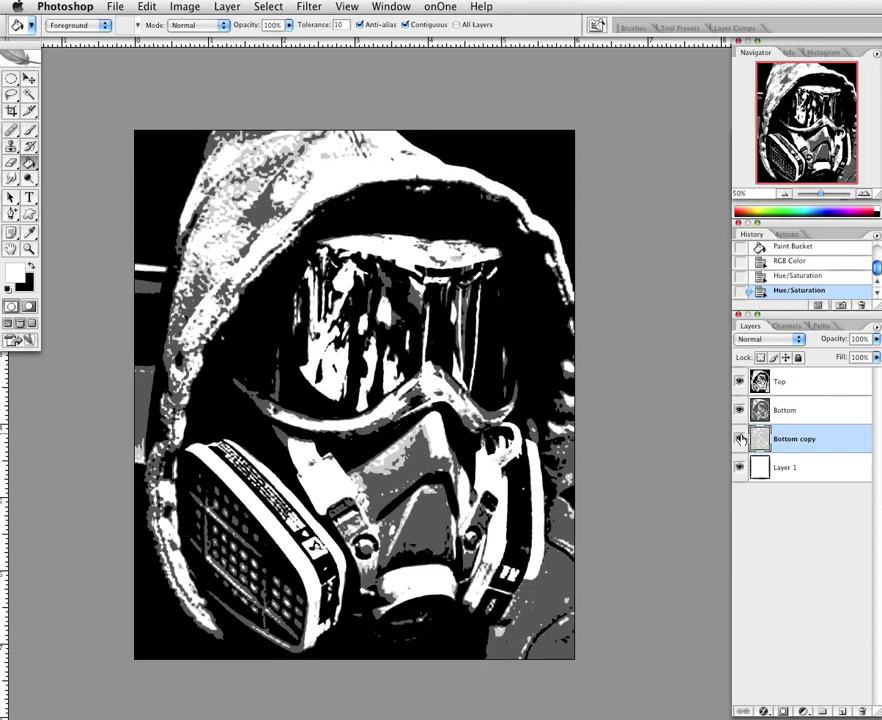
{"action": "left_click", "coordinate": [740, 438]}
{"action": "left_click", "coordinate": [740, 438]}
Add an Invert adjustment layer above the Top layer
{"action": "left_click", "coordinate": [855, 388]}
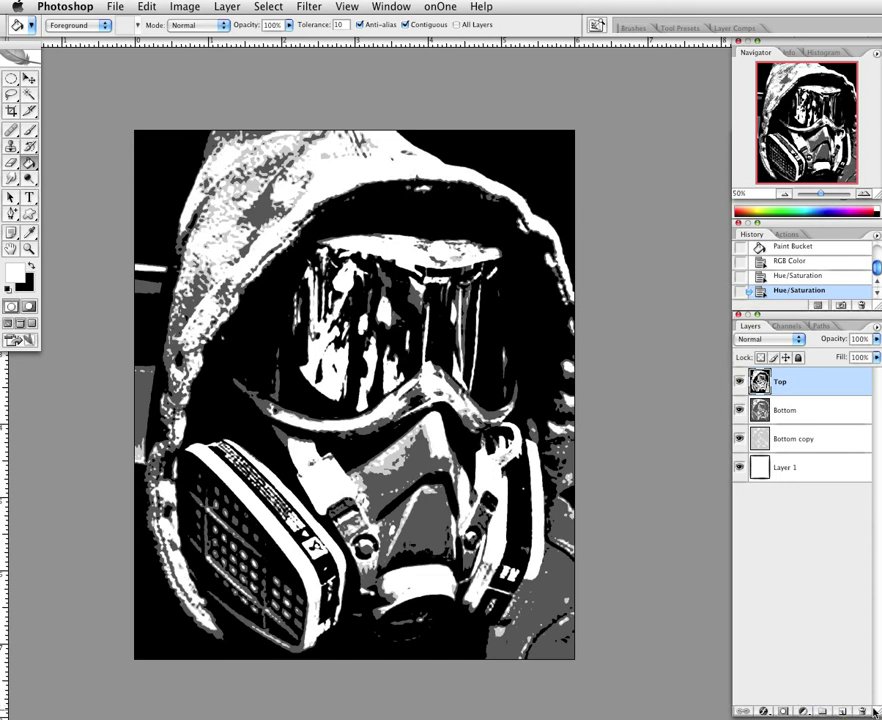
{"action": "left_click_drag", "start_coordinate": [875, 712], "coordinate": [875, 700]}
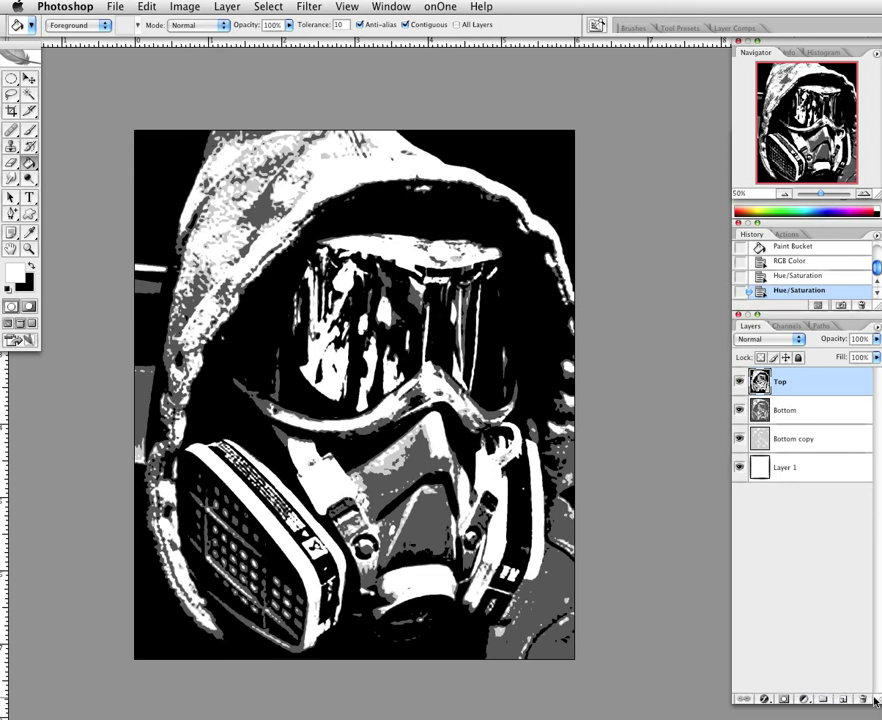
{"action": "left_click", "coordinate": [805, 699]}
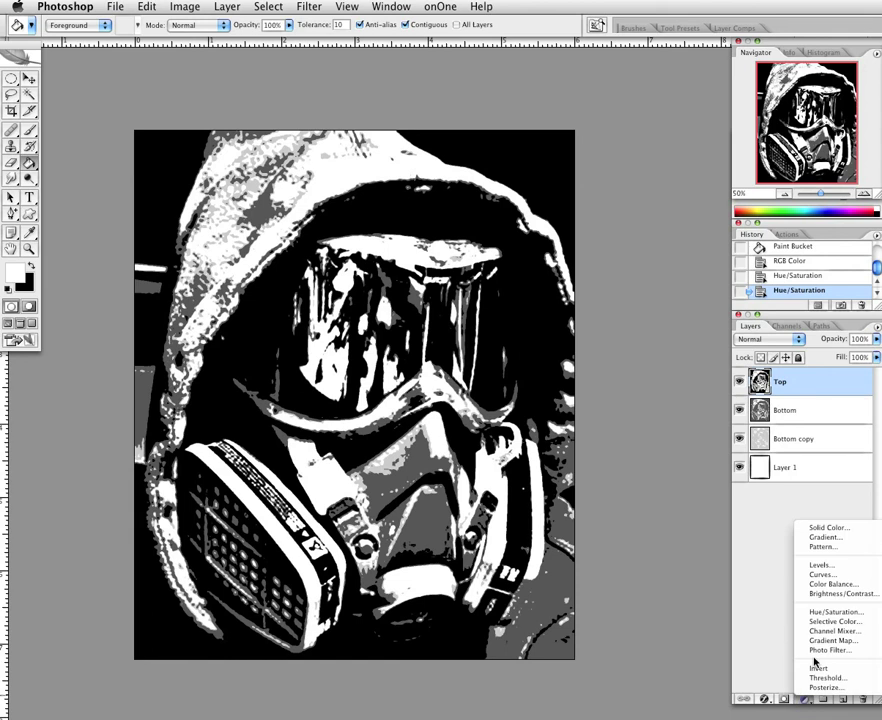
{"action": "left_click", "coordinate": [818, 668]}
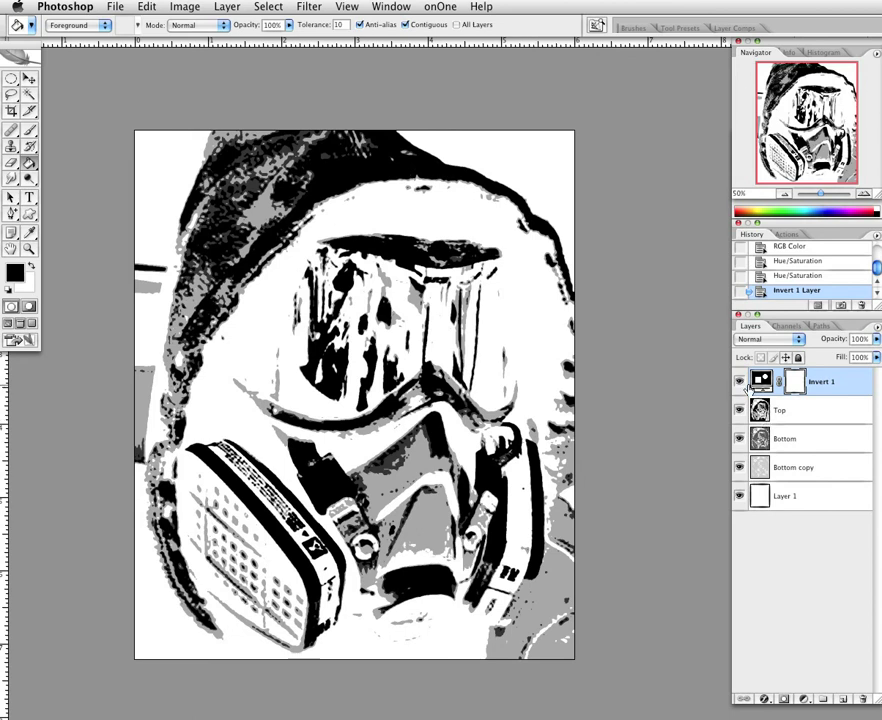
Compare the stencil with and without the Invert adjustment layer, and delete that adjustment layer
{"action": "left_click", "coordinate": [738, 382]}
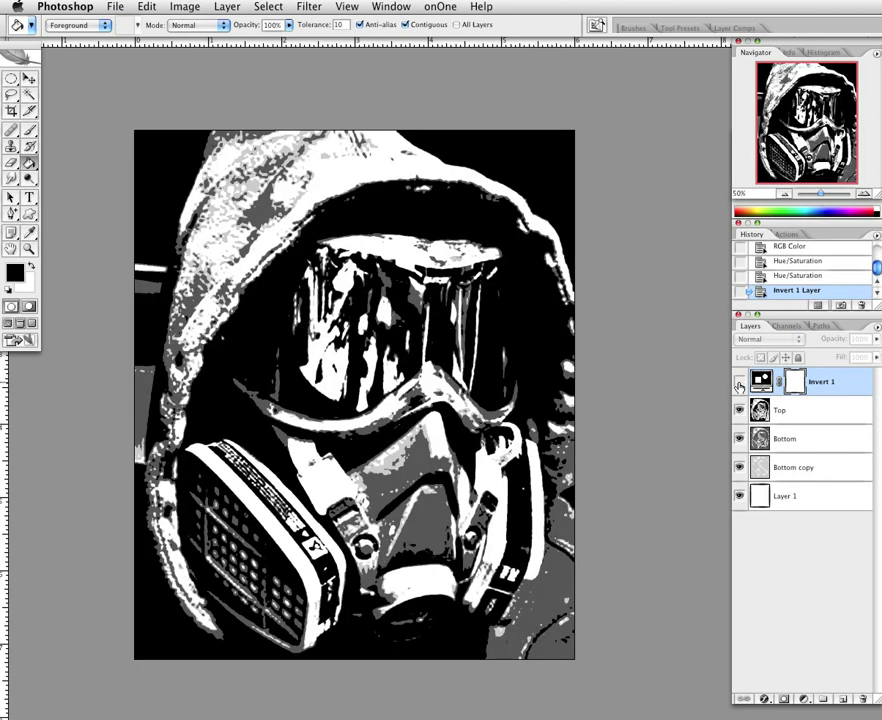
{"action": "left_click", "coordinate": [738, 382]}
{"action": "left_click", "coordinate": [738, 384]}
{"action": "left_click", "coordinate": [740, 383]}
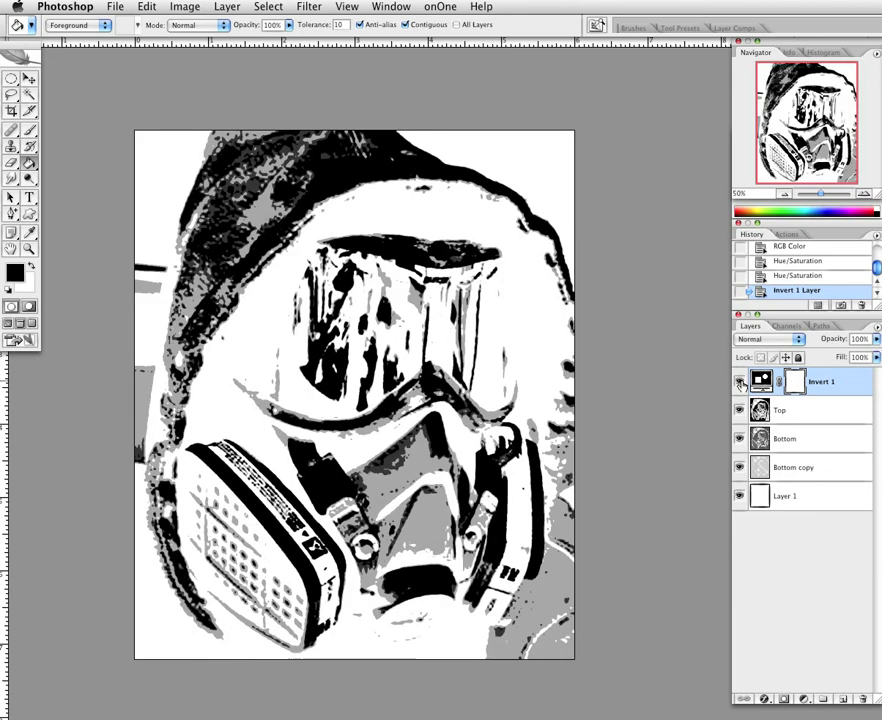
{"action": "left_click", "coordinate": [740, 383]}
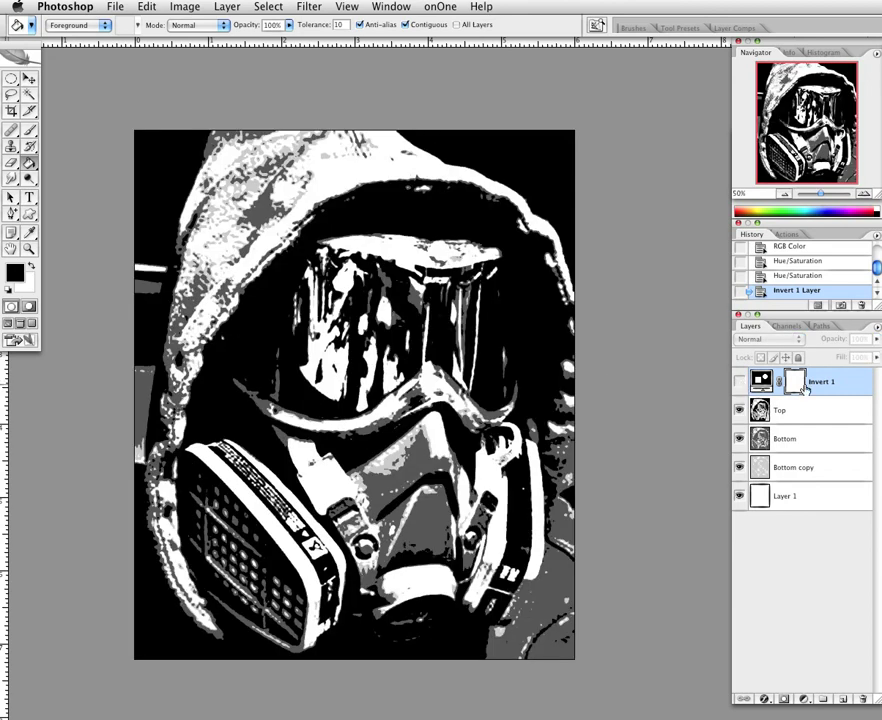
{"action": "left_click_drag", "start_coordinate": [841, 394], "coordinate": [861, 702]}
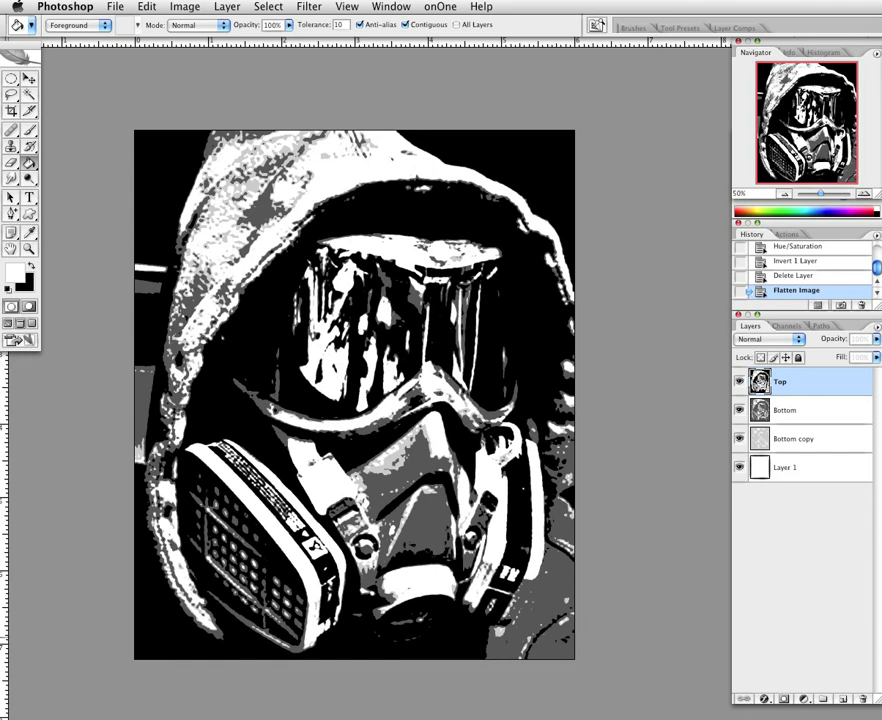
Start the artistic Cutout filter with the whole image in the preview, and set Edge Simplicity to 5
{"action": "left_click", "coordinate": [309, 6]}
{"action": "mouse_move", "coordinate": [494, 127]}
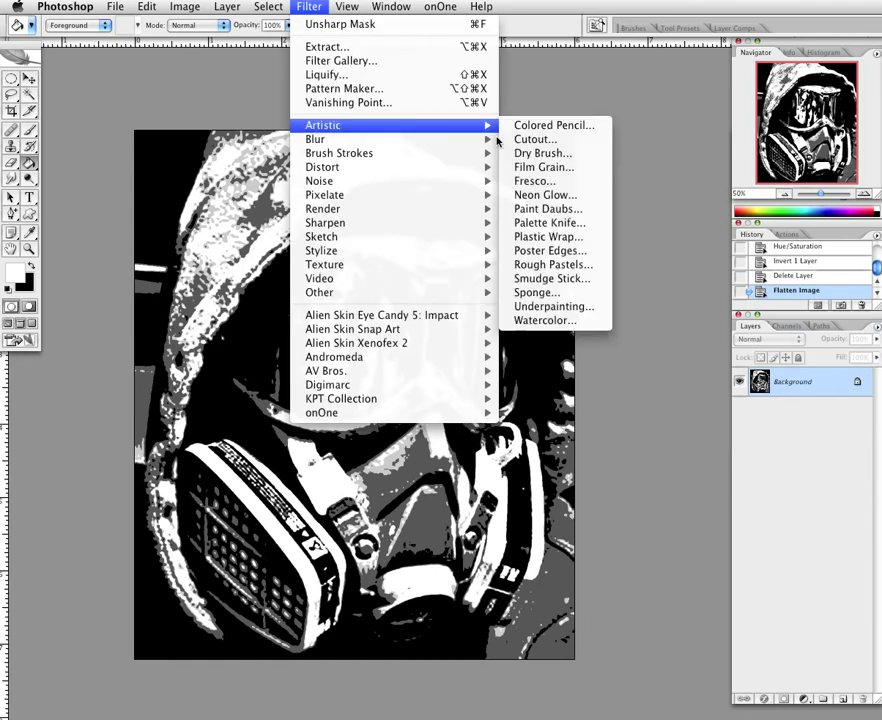
{"action": "left_click", "coordinate": [550, 140]}
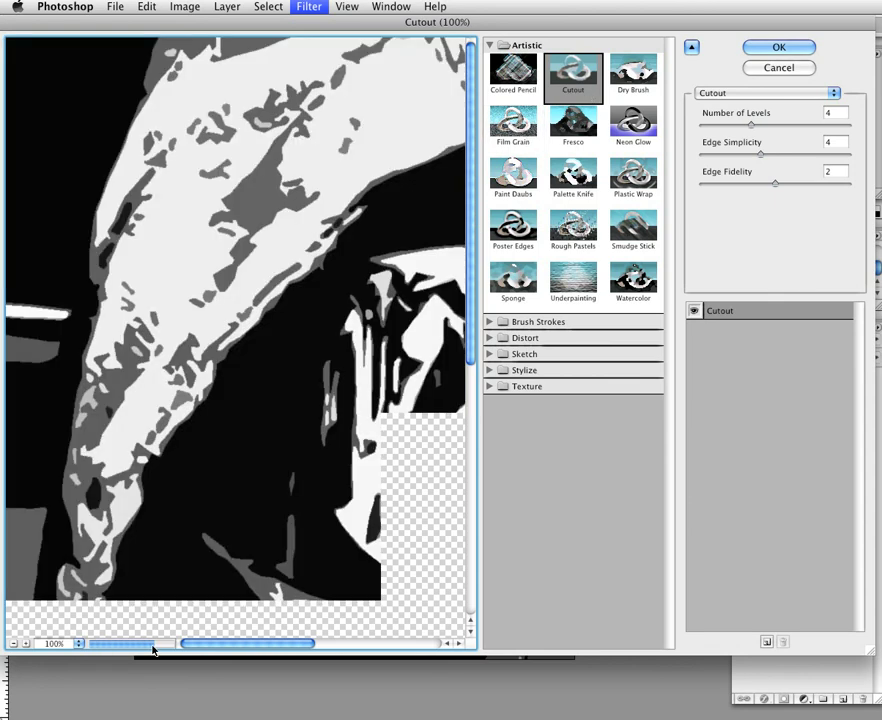
{"action": "left_click", "coordinate": [14, 643]}
{"action": "left_click", "coordinate": [14, 643]}
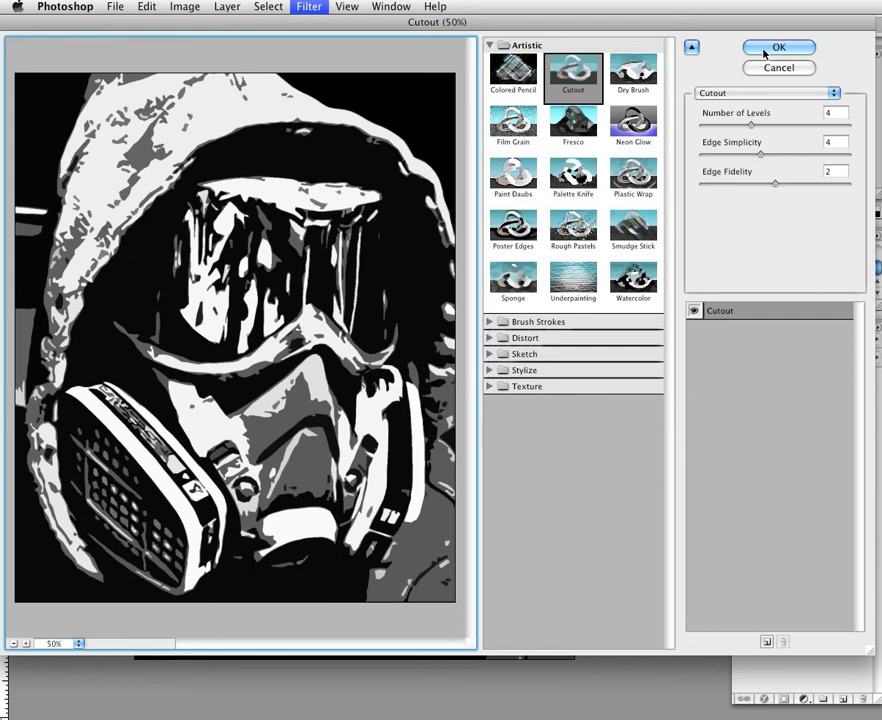
{"action": "left_click", "coordinate": [765, 155]}
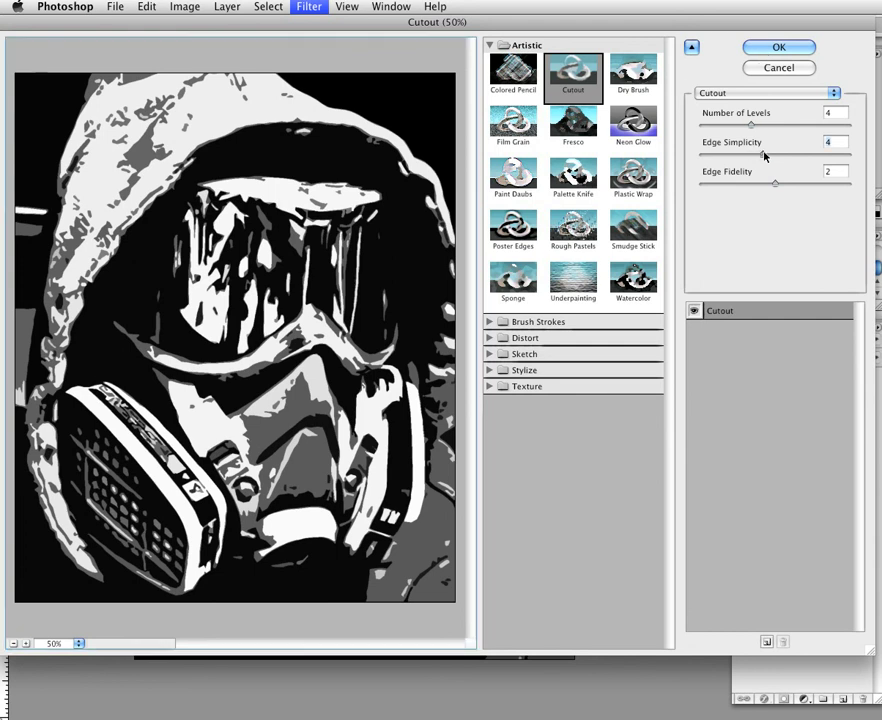
{"action": "left_click_drag", "start_coordinate": [765, 155], "coordinate": [776, 156]}
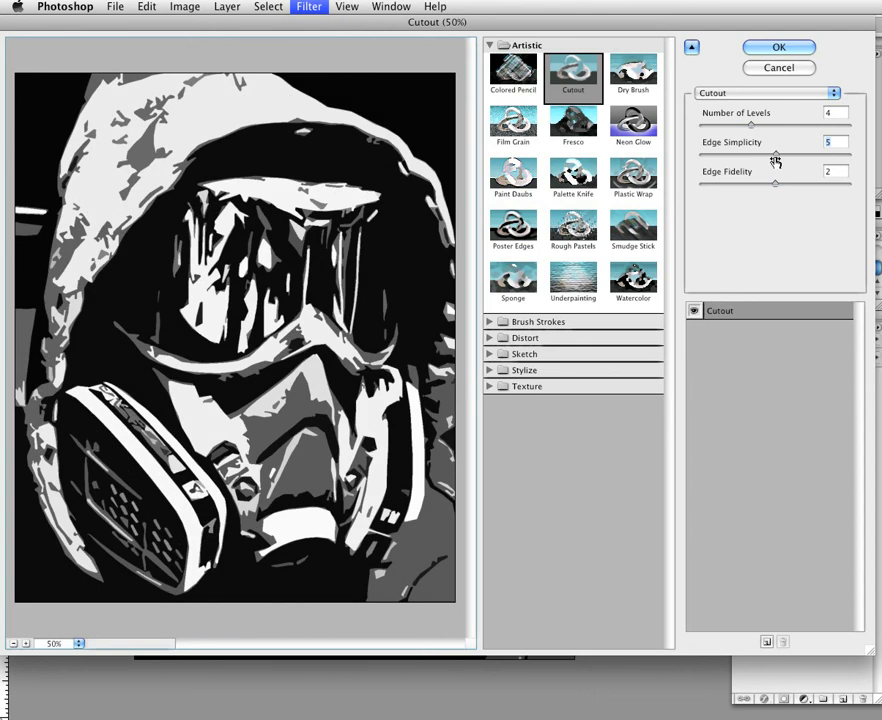
Try the Cutout filter with 6 and 3 levels, and return Number of Levels to 4
{"action": "left_click_drag", "start_coordinate": [751, 126], "coordinate": [783, 128]}
{"action": "left_click_drag", "start_coordinate": [786, 128], "coordinate": [812, 128]}
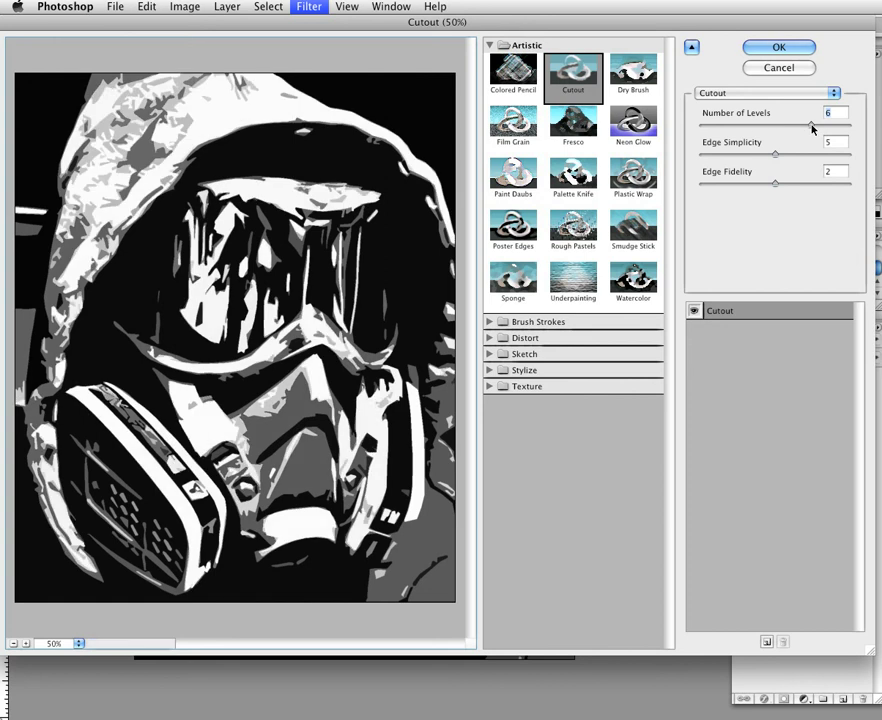
{"action": "left_click_drag", "start_coordinate": [812, 126], "coordinate": [718, 121]}
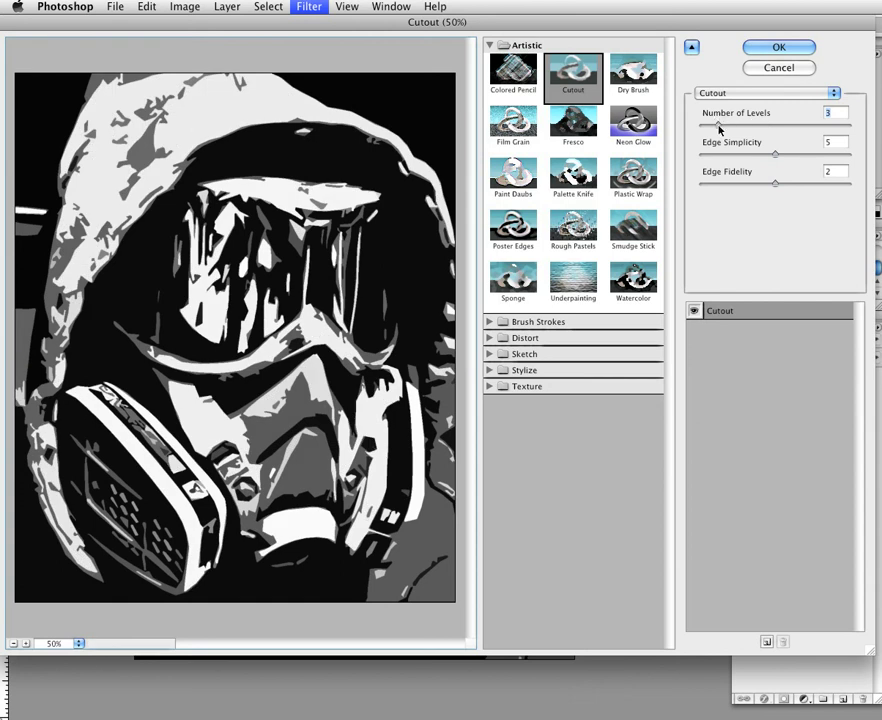
{"action": "left_click_drag", "start_coordinate": [727, 125], "coordinate": [745, 127]}
Test the Cutout filter's Edge Fidelity at 1, set it back to 2, and apply the filter to the image
{"action": "left_click_drag", "start_coordinate": [775, 187], "coordinate": [810, 187]}
{"action": "left_click_drag", "start_coordinate": [810, 187], "coordinate": [712, 184]}
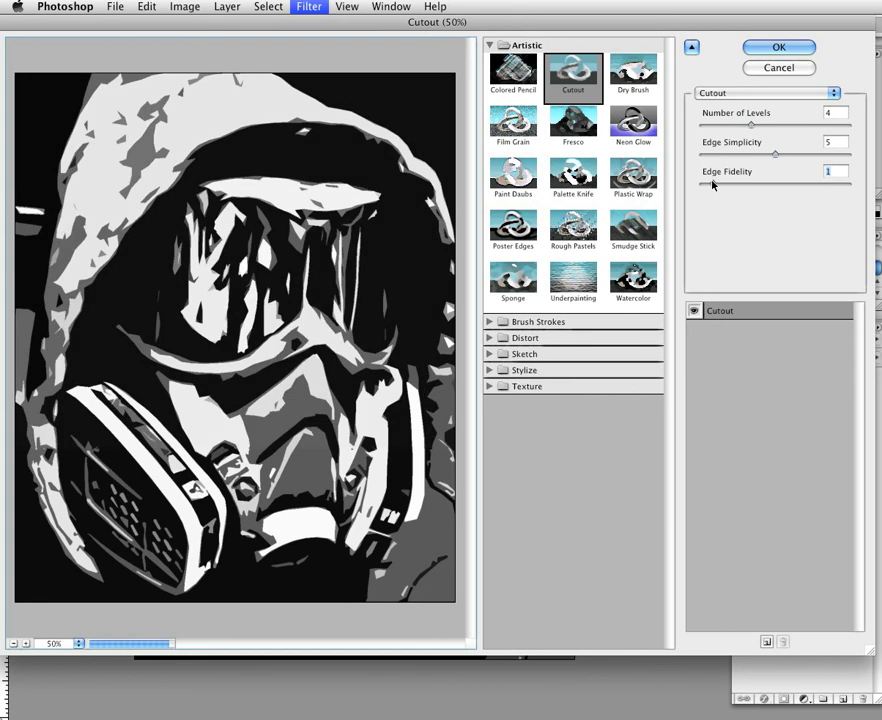
{"action": "left_click_drag", "start_coordinate": [712, 184], "coordinate": [810, 185]}
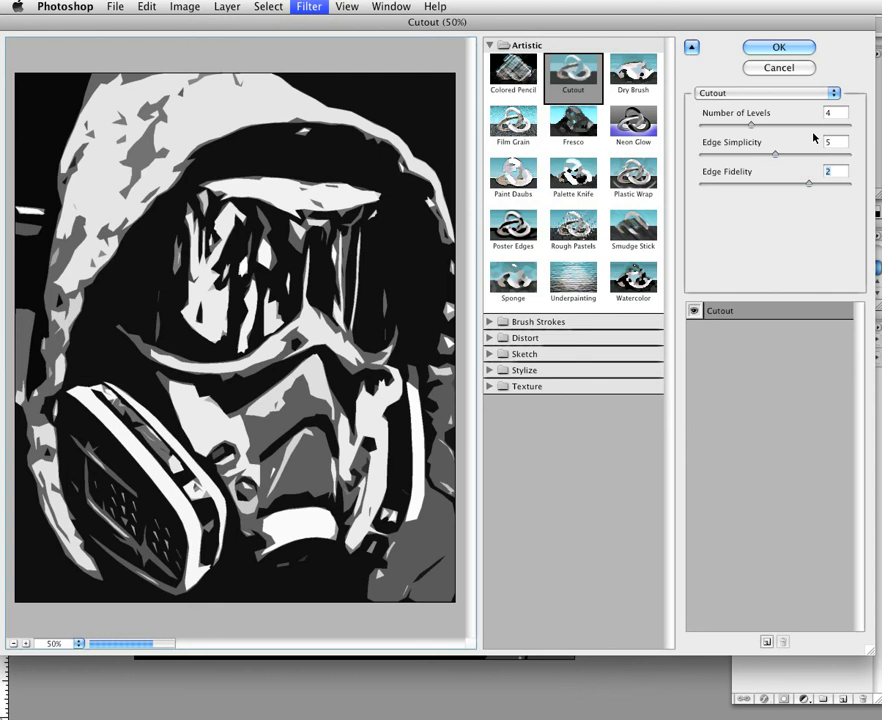
{"action": "left_click", "coordinate": [807, 46]}
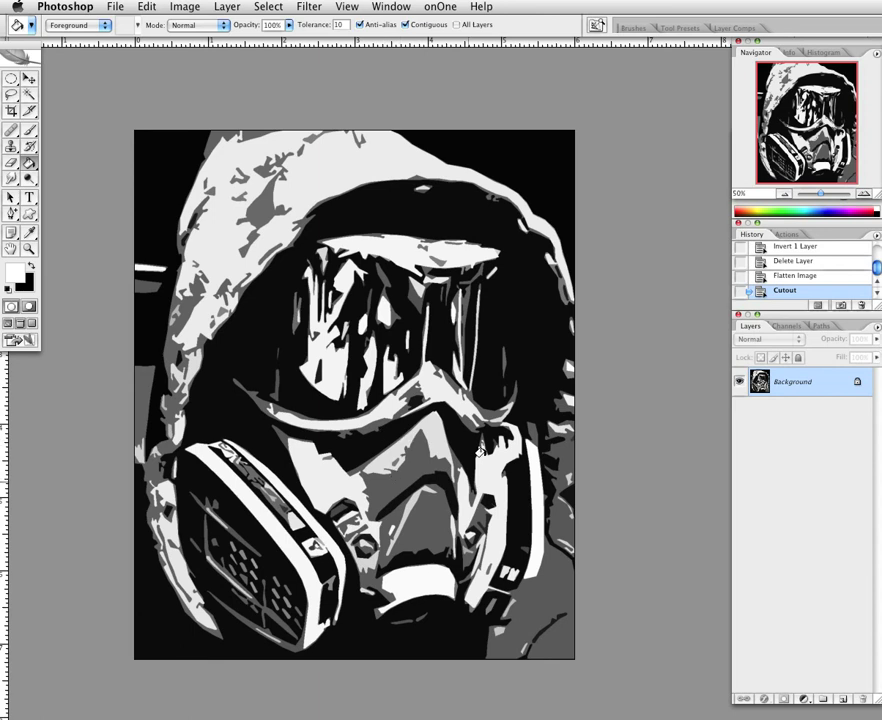
{"action": "scroll", "coordinate": [479, 450], "scroll_direction": "up", "scroll_amount": 1}
{"action": "scroll", "coordinate": [468, 395], "scroll_direction": "down", "scroll_amount": 2}
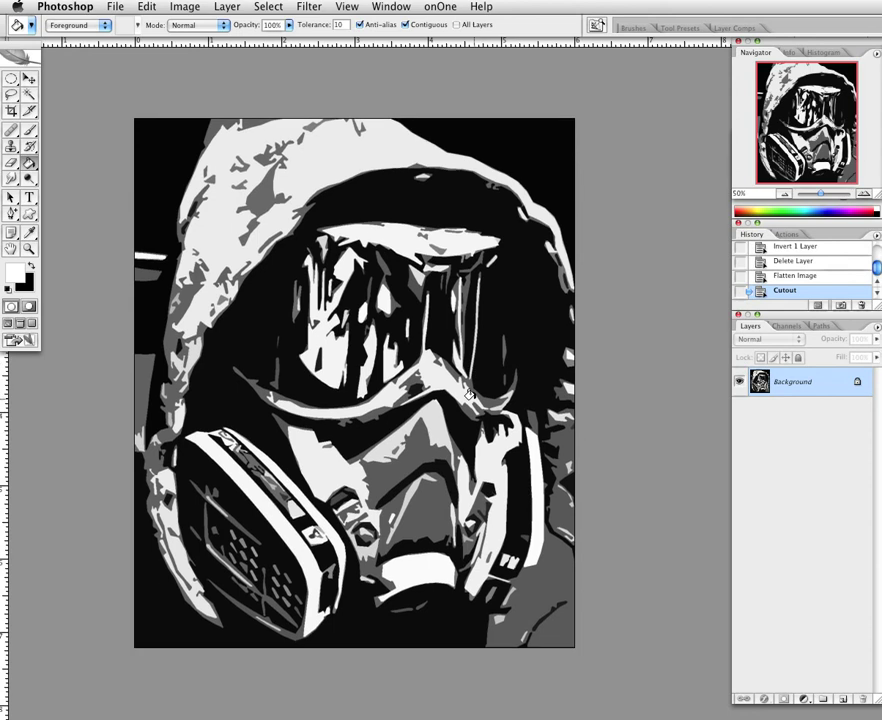